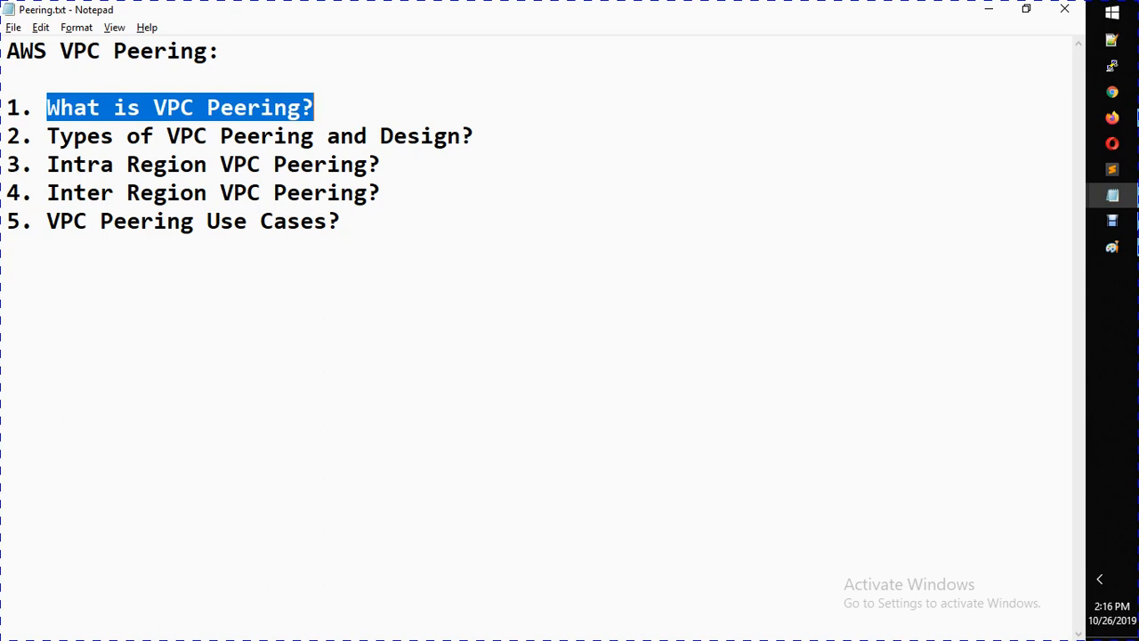
# - Highlight the topic "Types of VPC Peering and Design" in the notes and bring up the peering diagram in Paint
pyautogui.moveTo(48, 136); pyautogui.dragTo(447, 137)
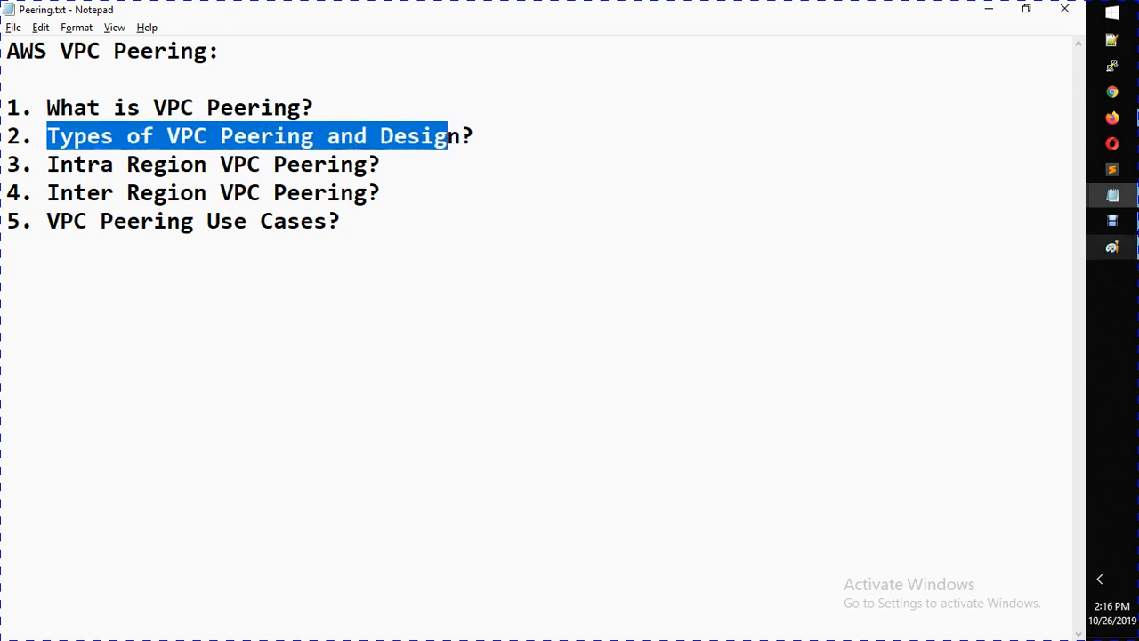
pyautogui.click(1112, 246)
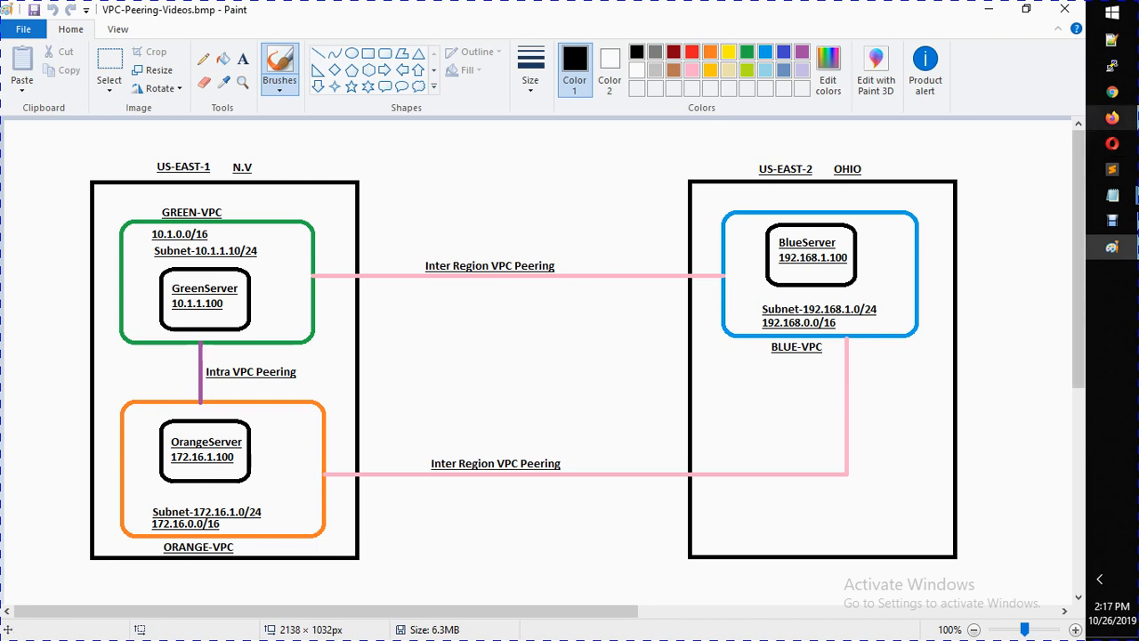
# - Switch to Firefox and examine the IPv4 CIDRs of GREEN-VPC and ORANGE-VPC in the N. Virginia region
pyautogui.click(1112, 117)
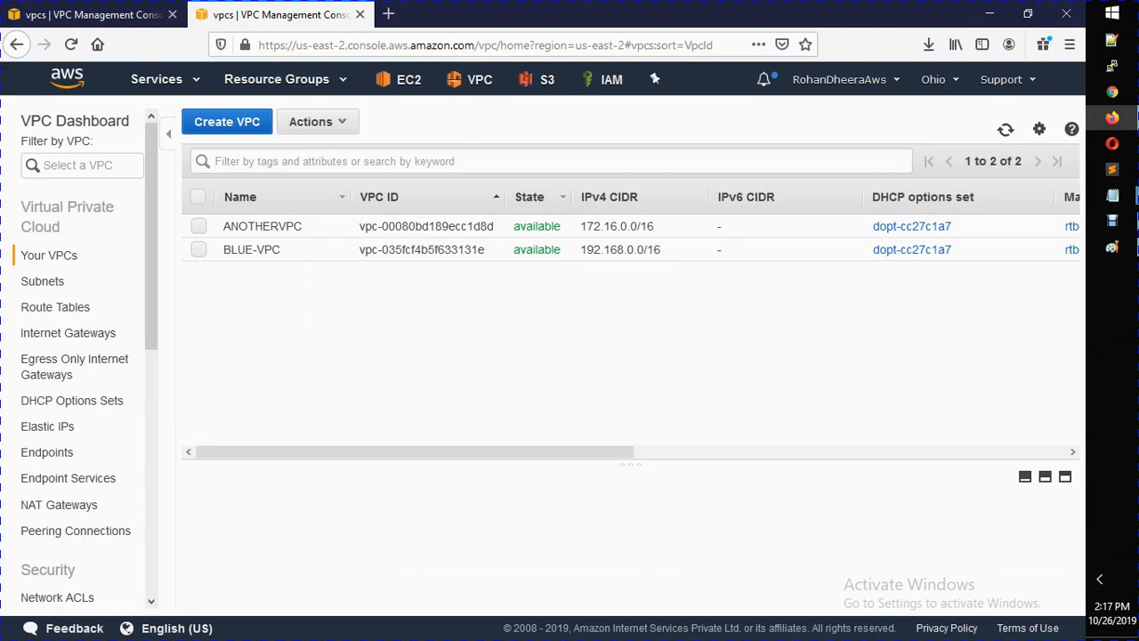
pyautogui.click(94, 14)
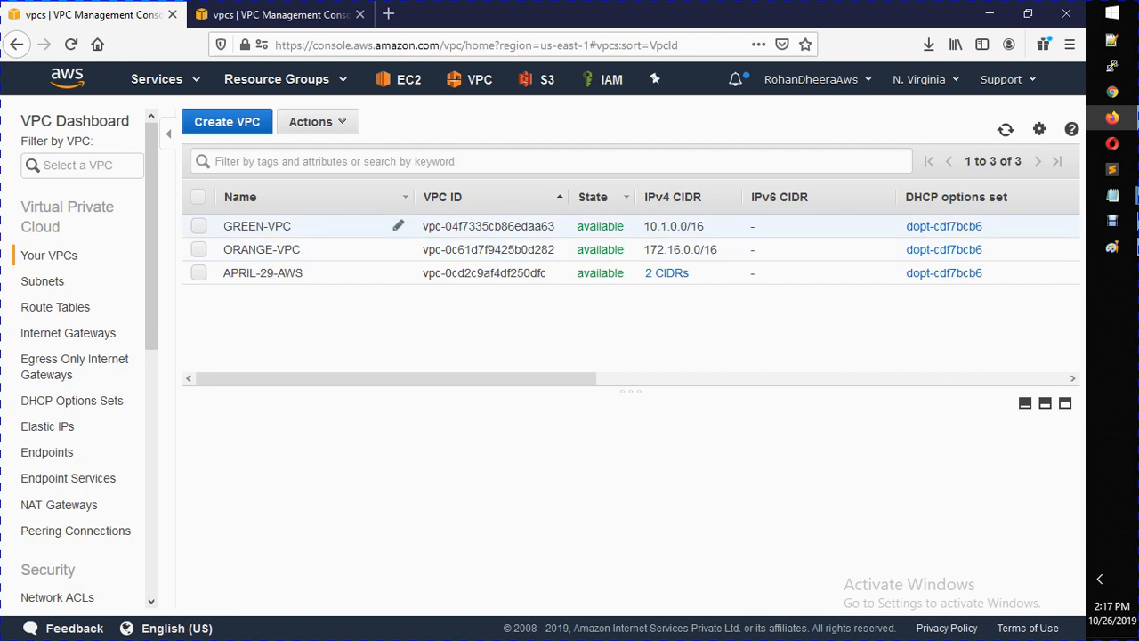
pyautogui.click(257, 226)
pyautogui.moveTo(705, 226); pyautogui.dragTo(643, 226)
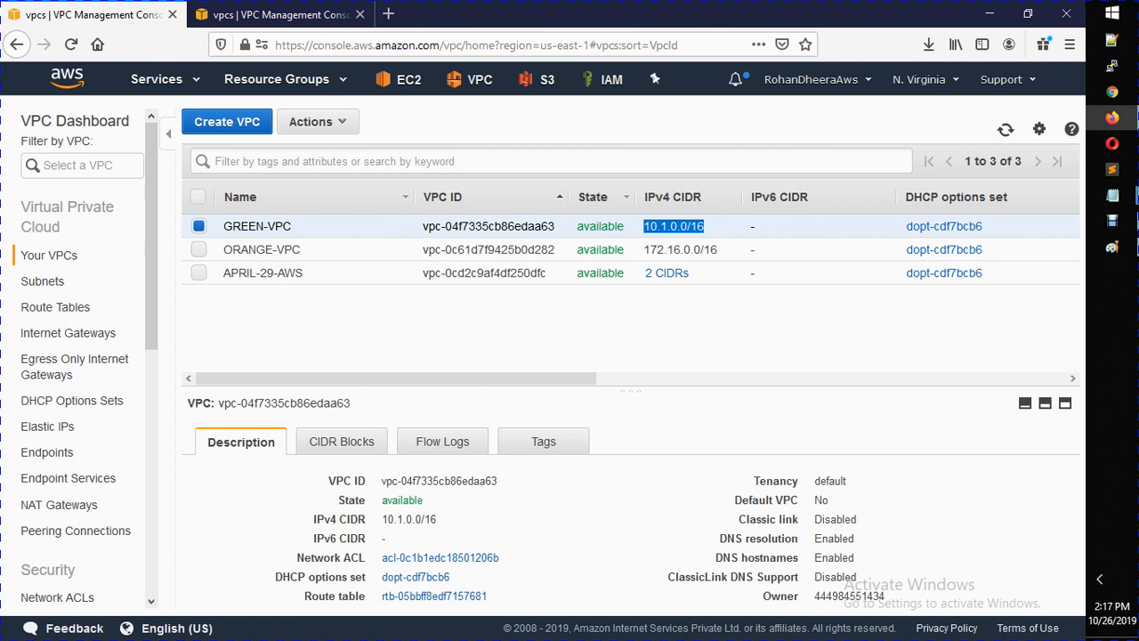
pyautogui.click(644, 226)
pyautogui.click(262, 249)
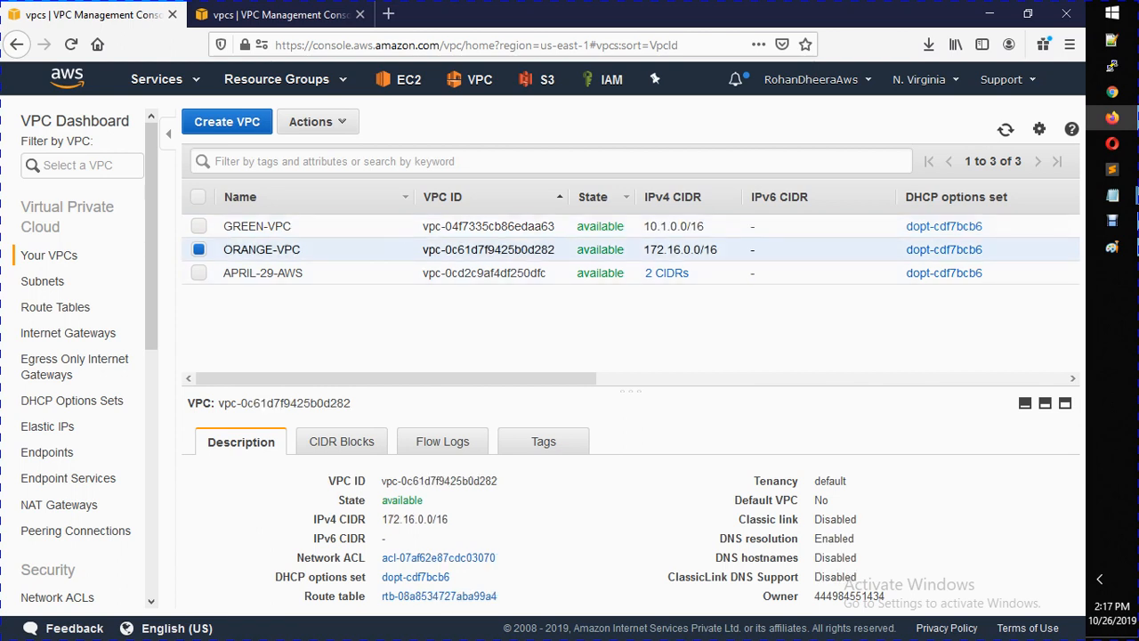
pyautogui.moveTo(717, 249); pyautogui.dragTo(650, 249)
pyautogui.moveTo(707, 226); pyautogui.dragTo(643, 226)
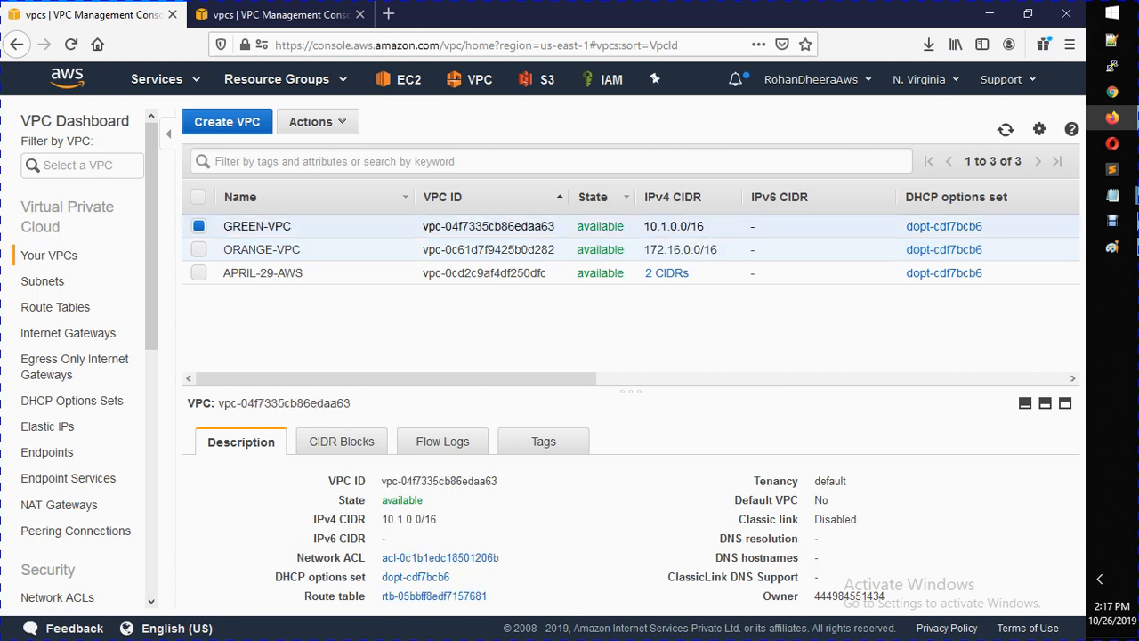
pyautogui.moveTo(718, 249); pyautogui.dragTo(663, 249)
# - Examine the IPv4 CIDR of BLUE-VPC in the Ohio region's VPC list
pyautogui.click(279, 15)
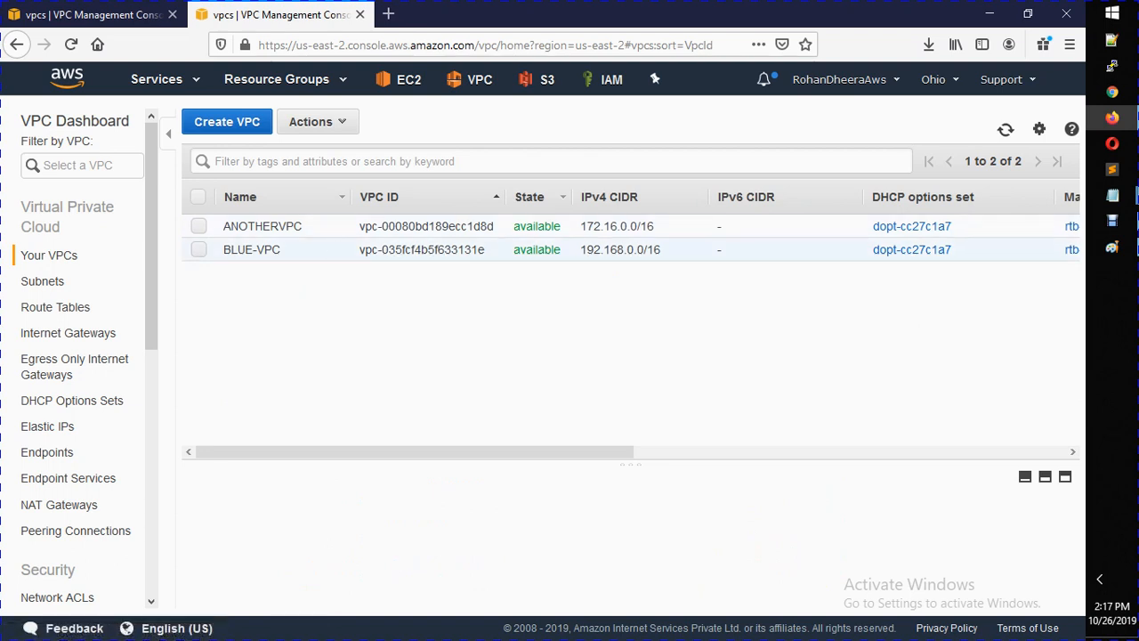
pyautogui.moveTo(661, 249); pyautogui.dragTo(587, 249)
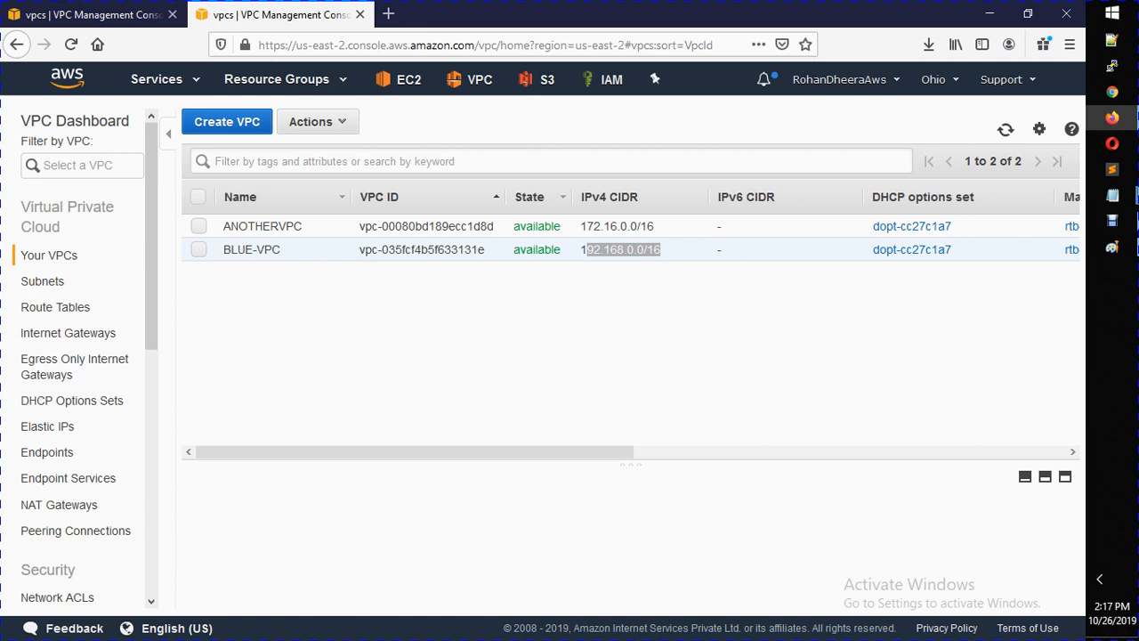
pyautogui.click(595, 250)
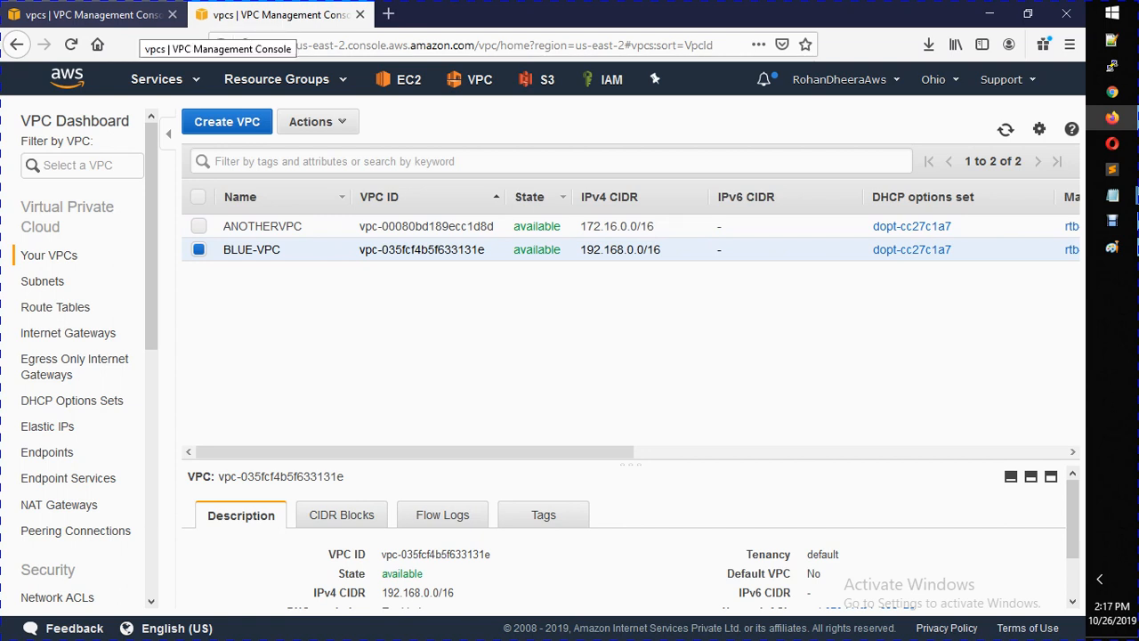
# - Compare the CIDRs of GREEN-VPC and ORANGE-VPC in N. Virginia with BLUE-VPC in Ohio
pyautogui.click(143, 16)
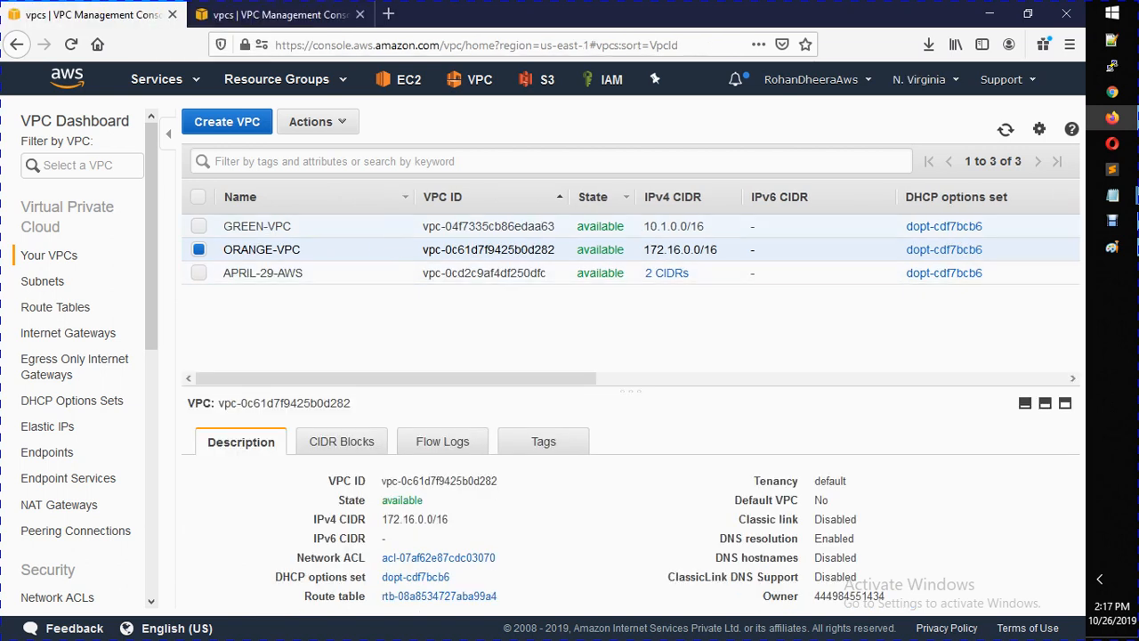
pyautogui.moveTo(645, 226); pyautogui.dragTo(704, 227)
pyautogui.moveTo(644, 250); pyautogui.dragTo(718, 250)
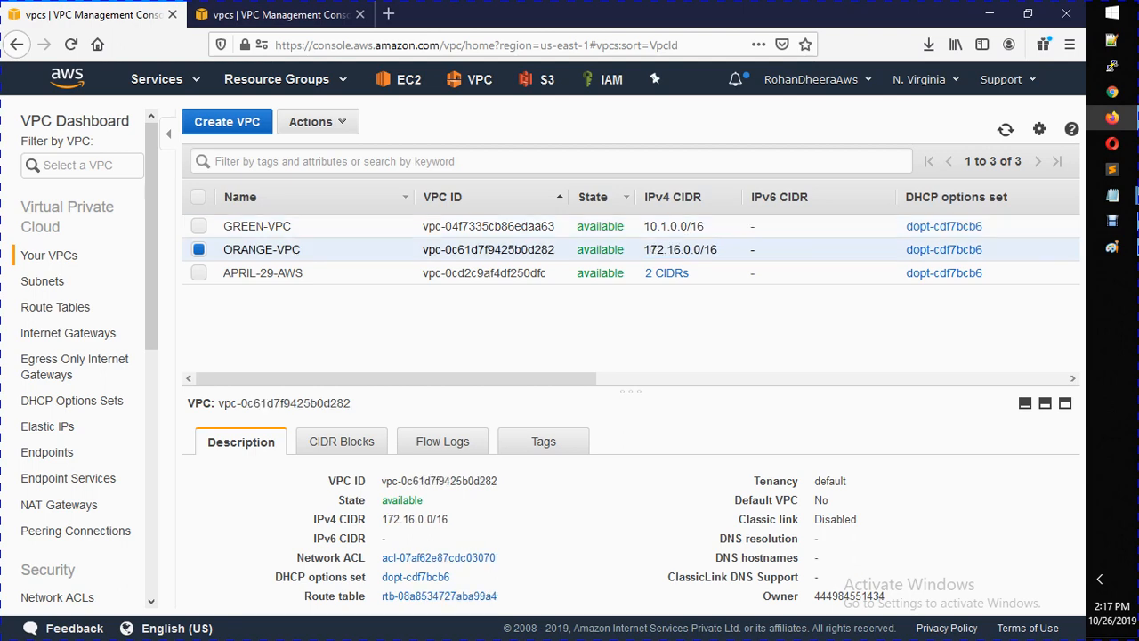
pyautogui.click(685, 226)
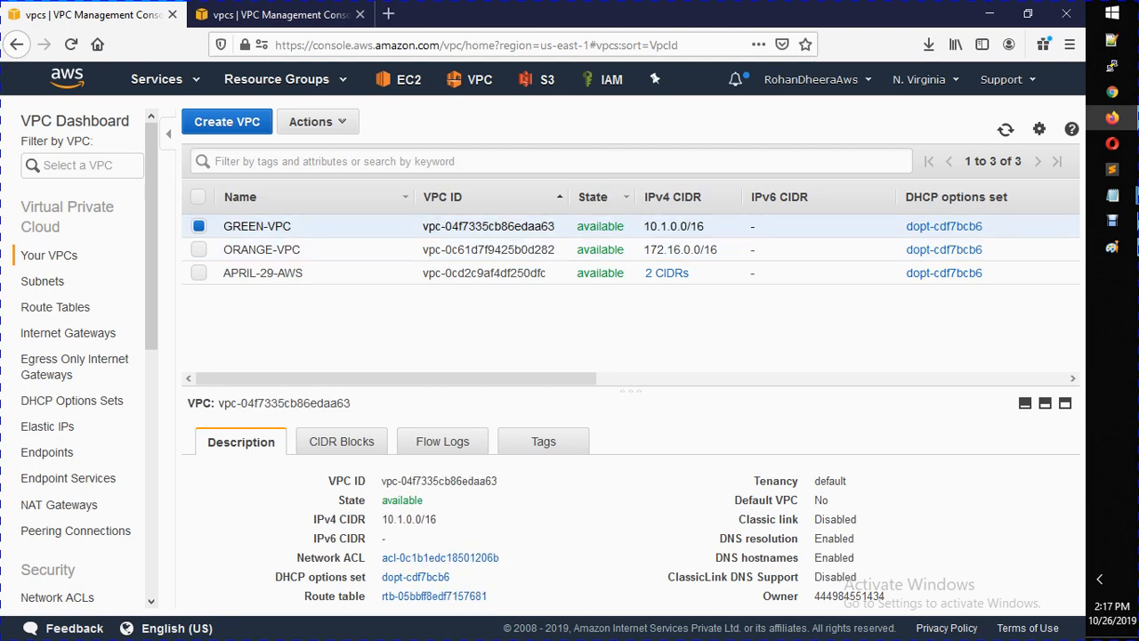
pyautogui.hotkey('ctrl', 'Tab')
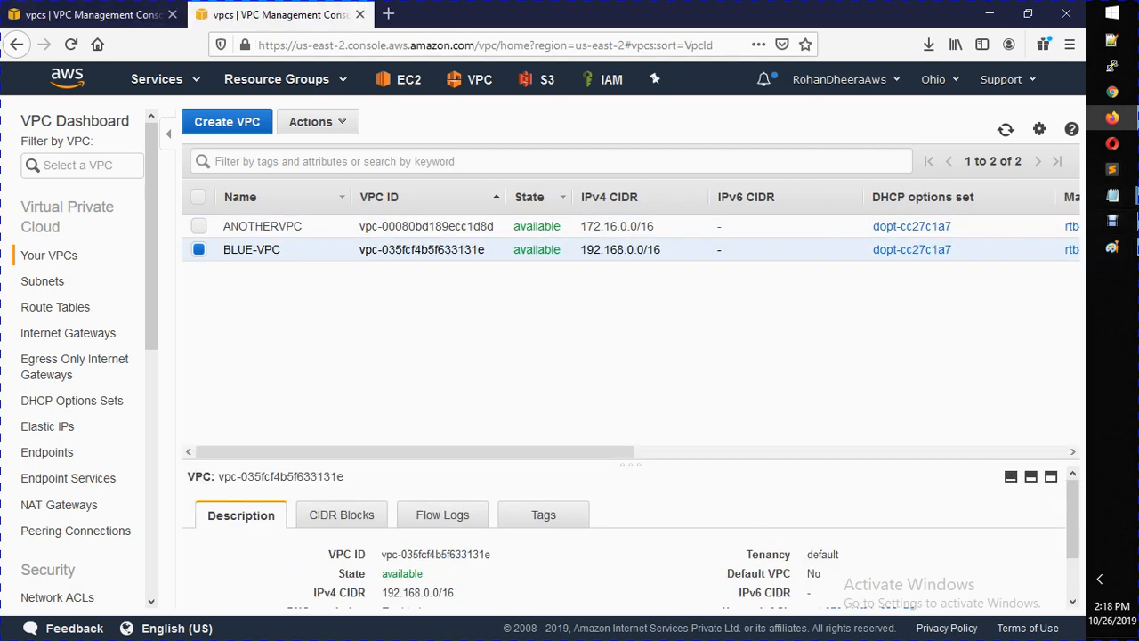
# - Switch to Notepad, highlight the topic "Intra Region VPC Peering", and review the GREEN-VPC and ORANGE-VPC design in Paint
pyautogui.moveTo(1113, 195)
pyautogui.click(988, 258)
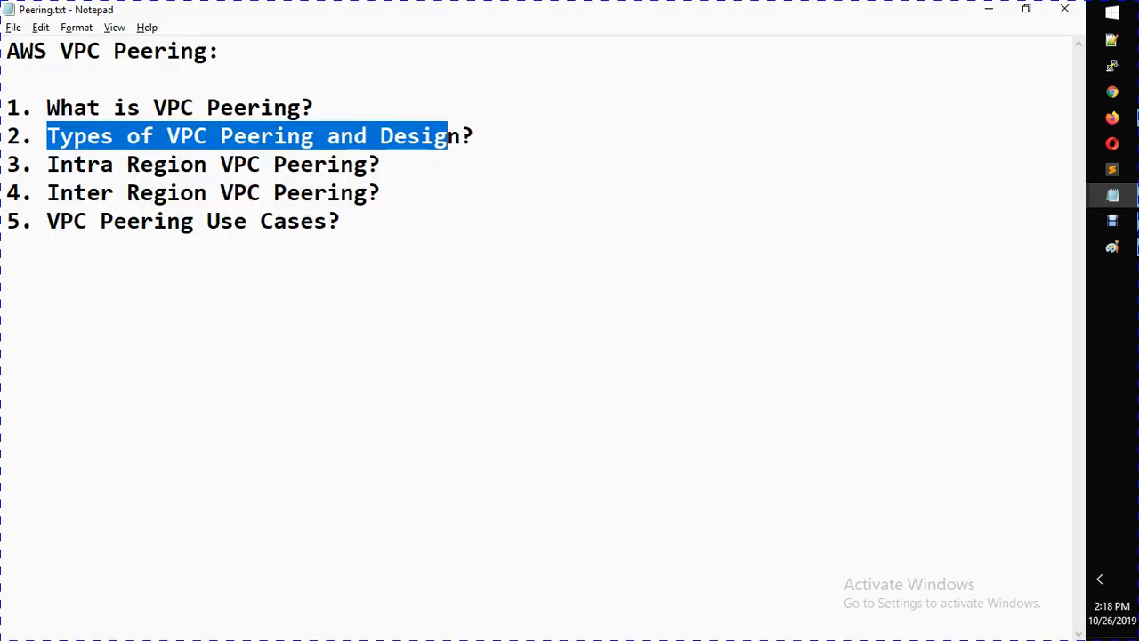
pyautogui.moveTo(47, 163); pyautogui.dragTo(354, 164)
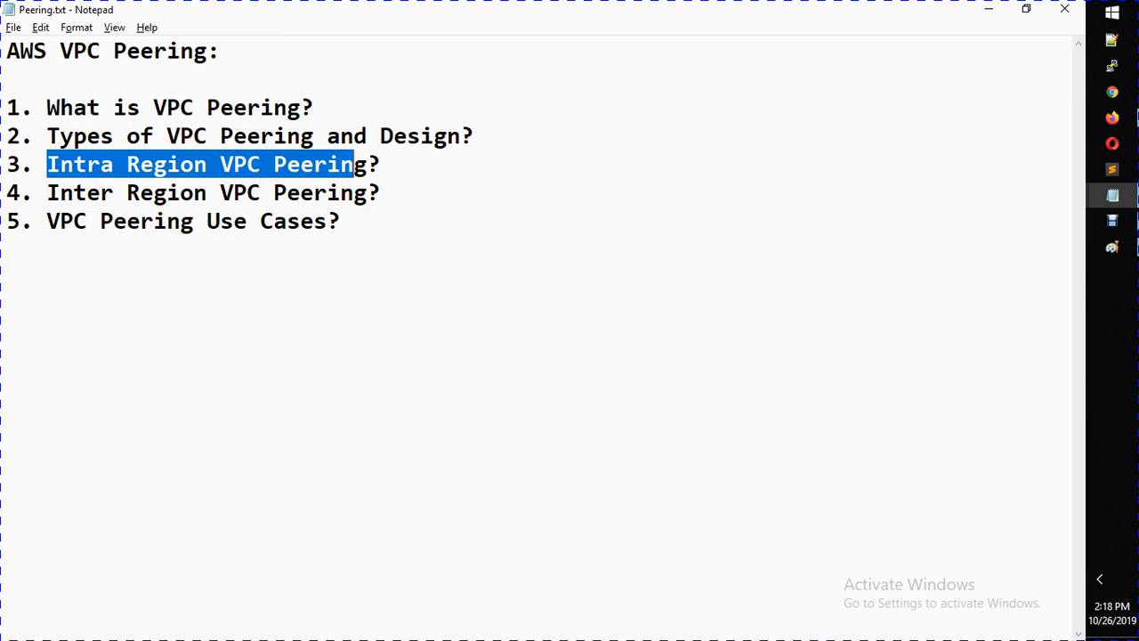
pyautogui.click(1112, 246)
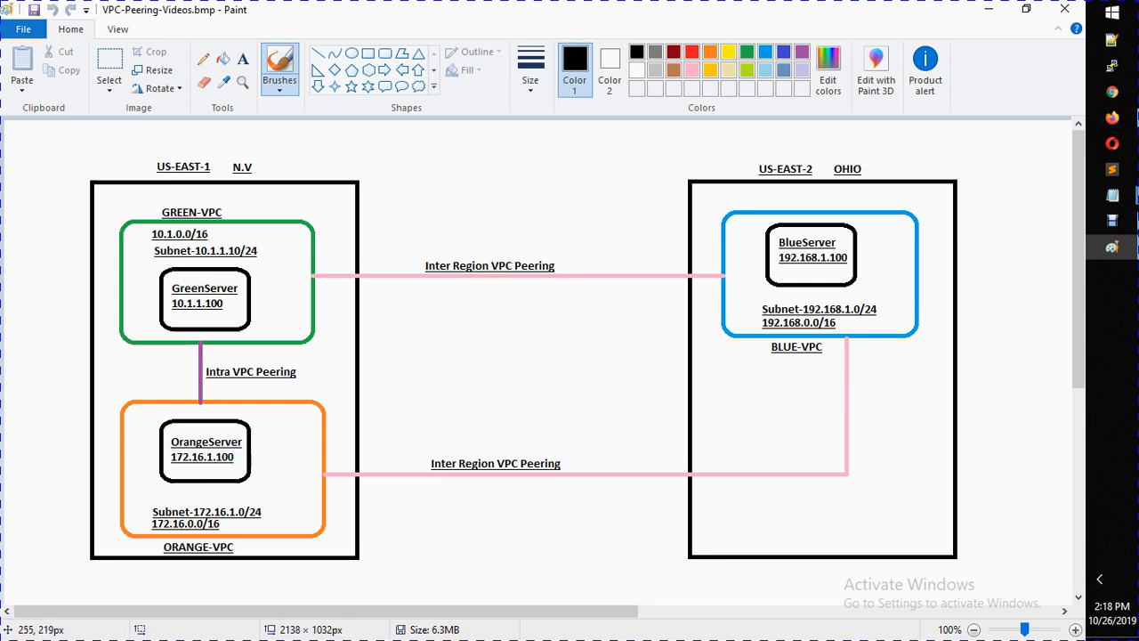
pyautogui.click(200, 469)
# - Switch to Firefox and inspect the subnet associations and routes of BLUE-VPC's main route table in Ohio
pyautogui.click(1113, 118)
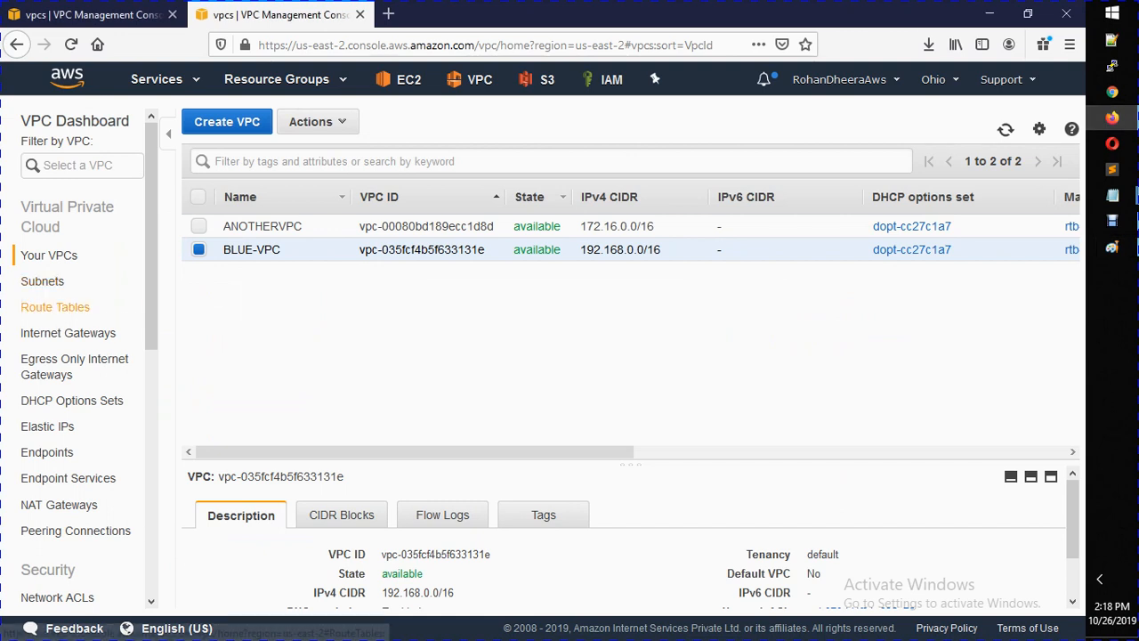
pyautogui.click(55, 307)
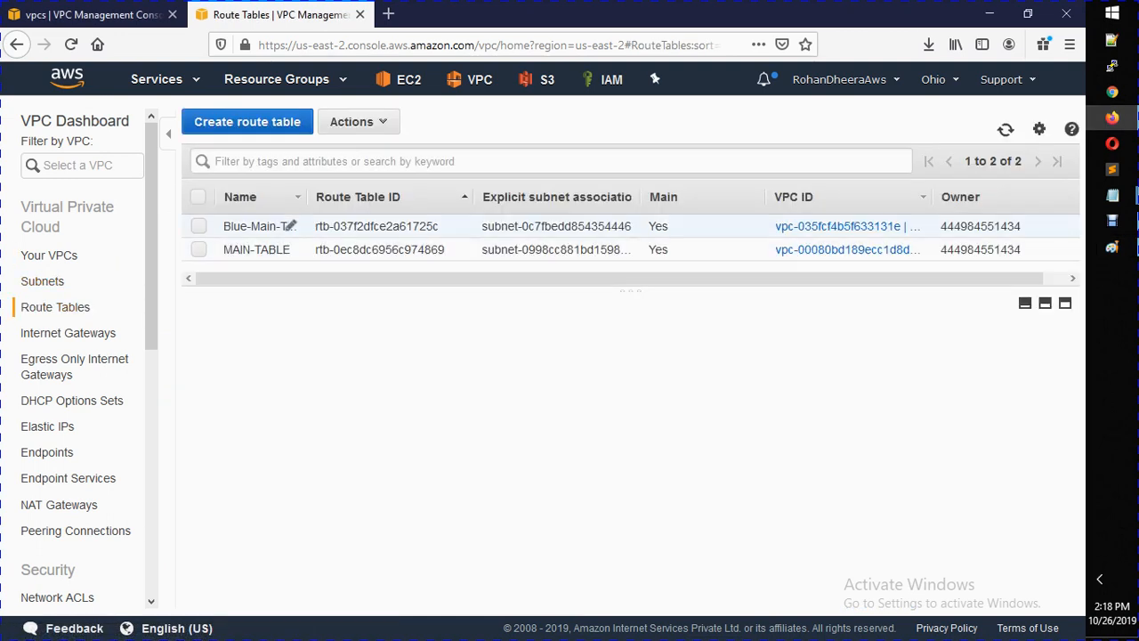
pyautogui.click(290, 226)
pyautogui.click(468, 341)
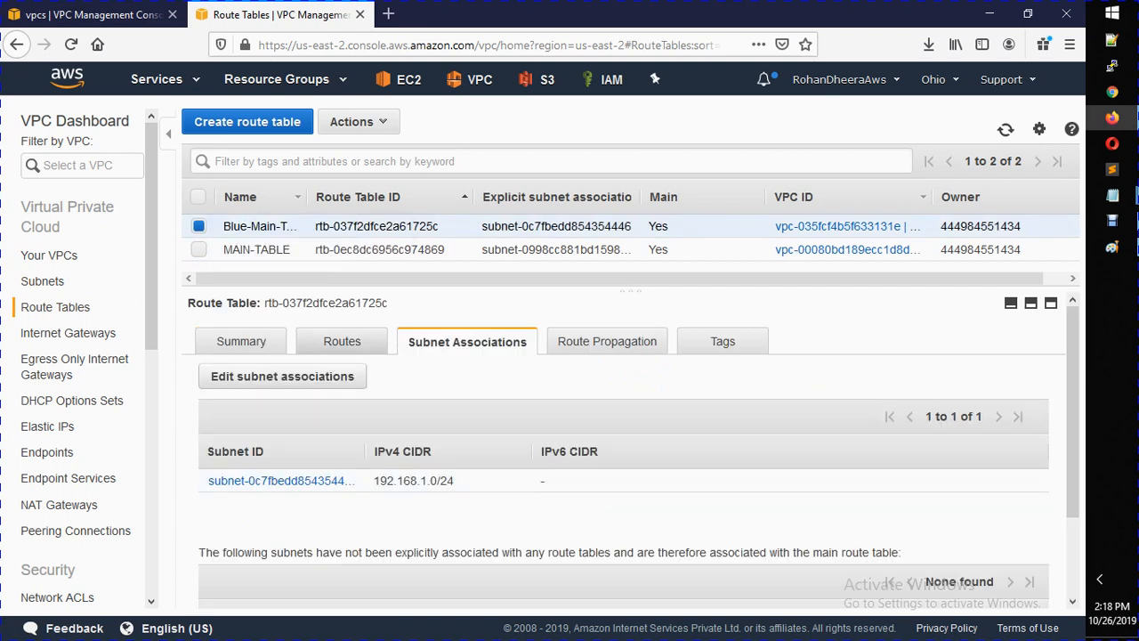
pyautogui.click(342, 340)
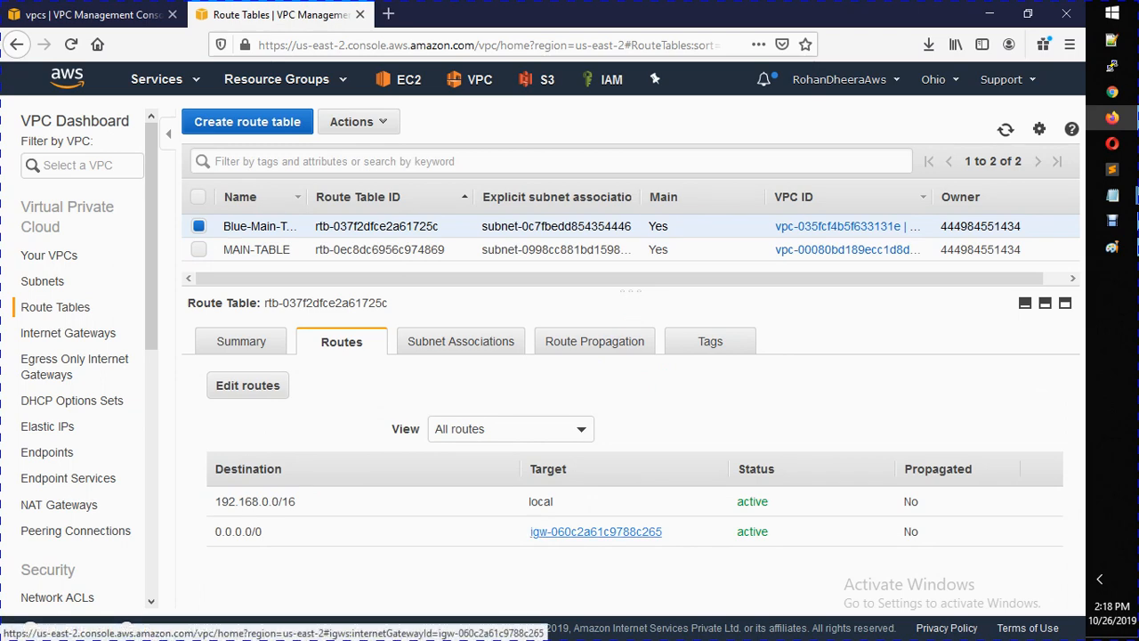
# - Close the Ohio region's Route Tables page, leaving the N. Virginia VPC console open
pyautogui.click(94, 14)
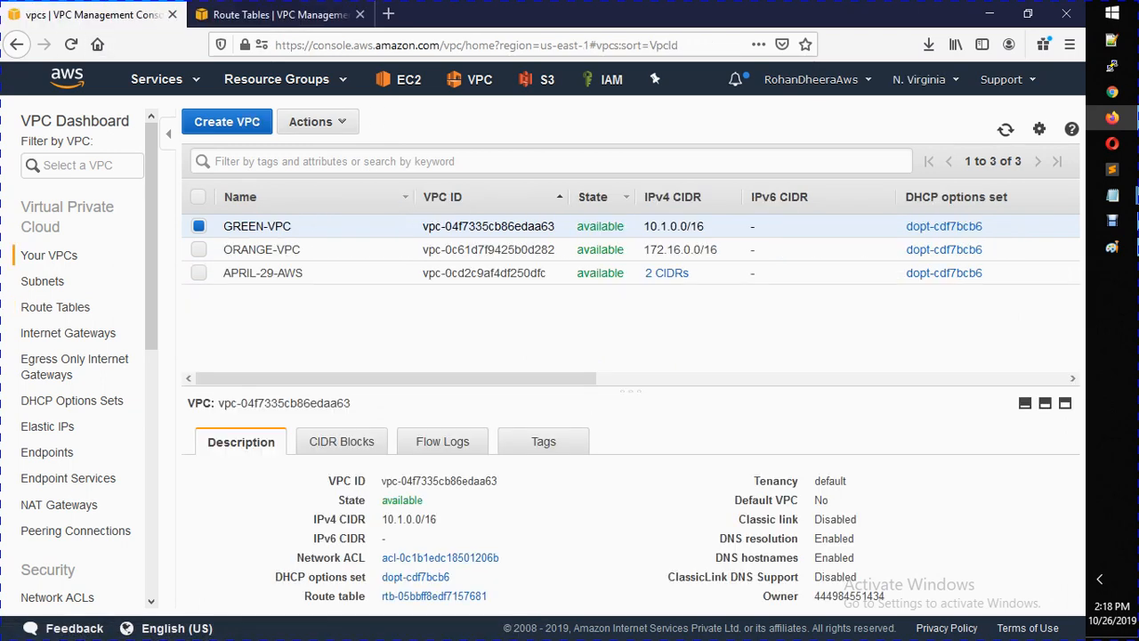
pyautogui.click(294, 14)
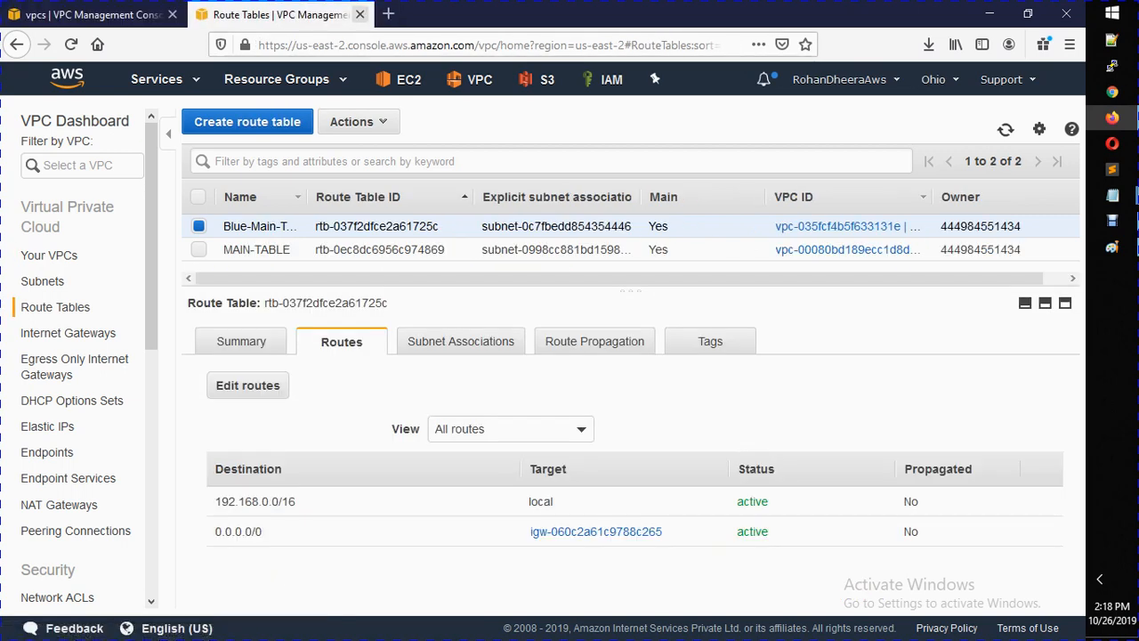
pyautogui.click(359, 14)
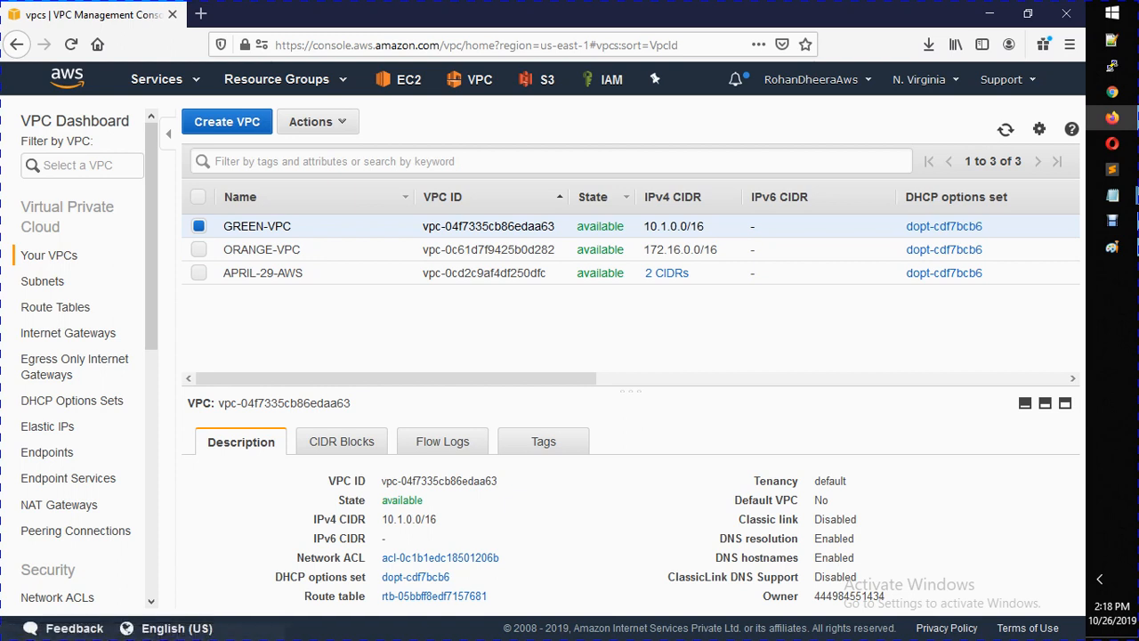
# - Open the EC2 console for N. Virginia in a separate browser tab and start launching an instance from its Instances page
pyautogui.rightClick(414, 83)
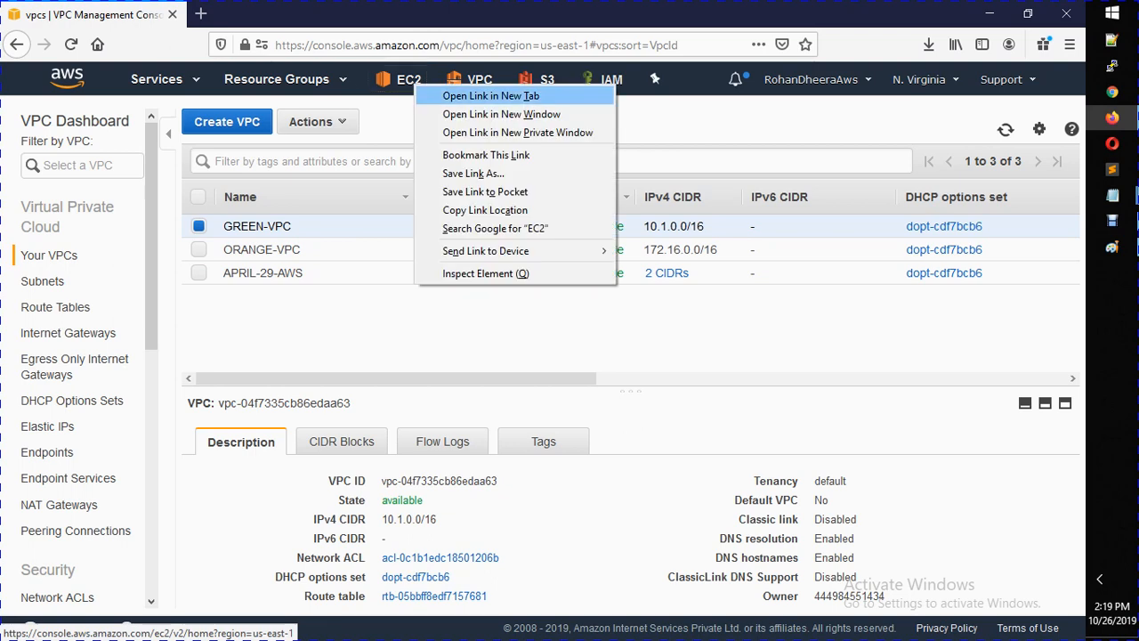
pyautogui.click(490, 95)
pyautogui.click(276, 14)
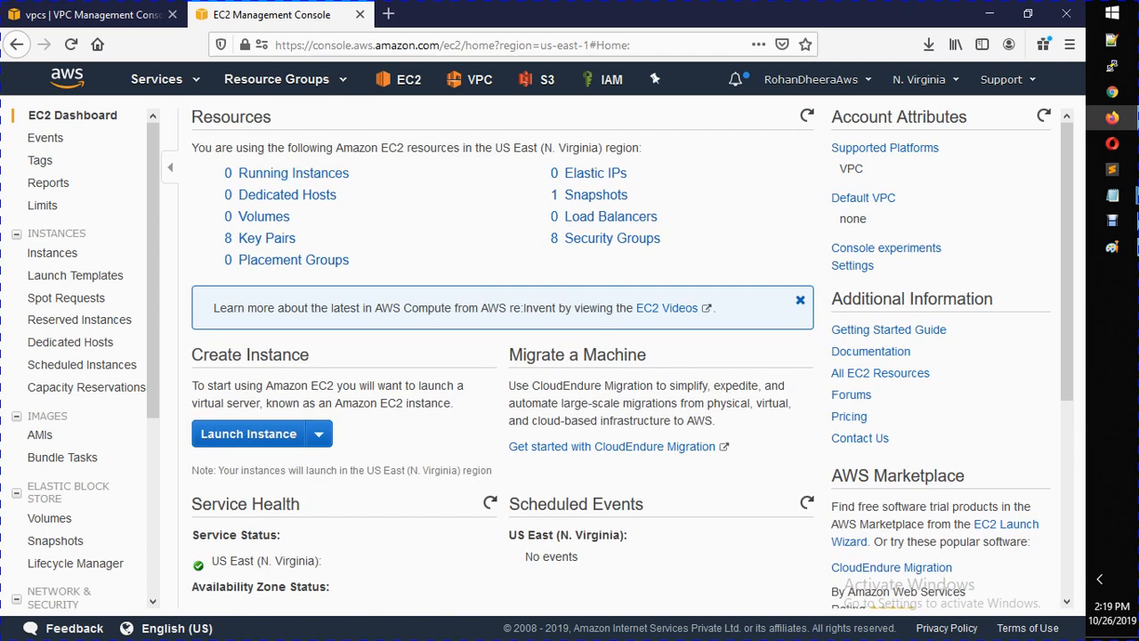
pyautogui.click(293, 173)
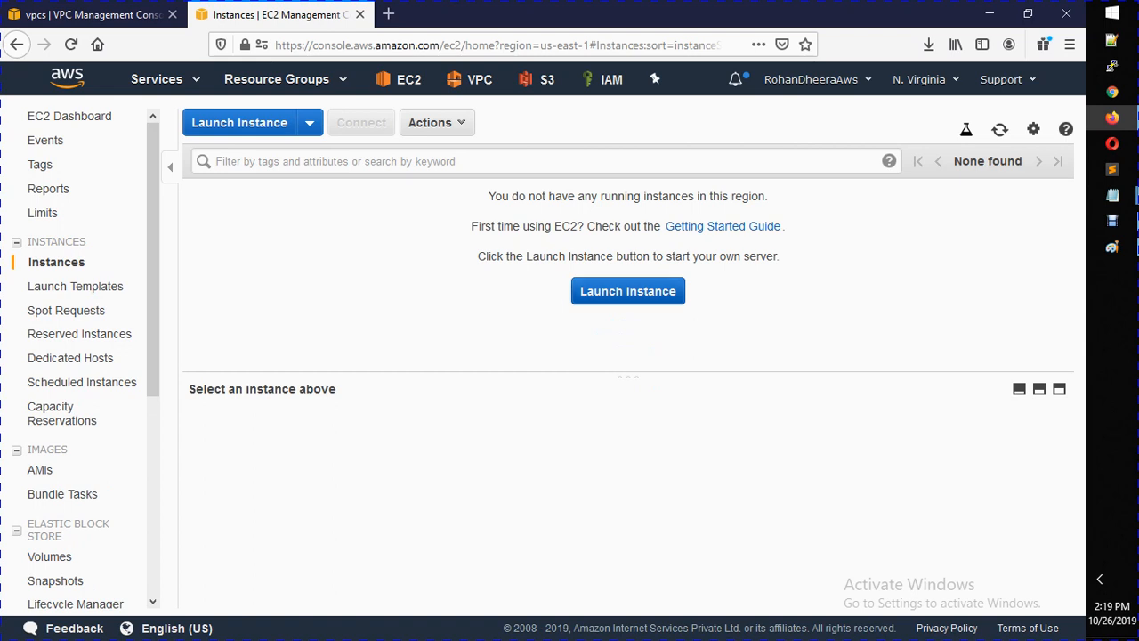
pyautogui.click(627, 291)
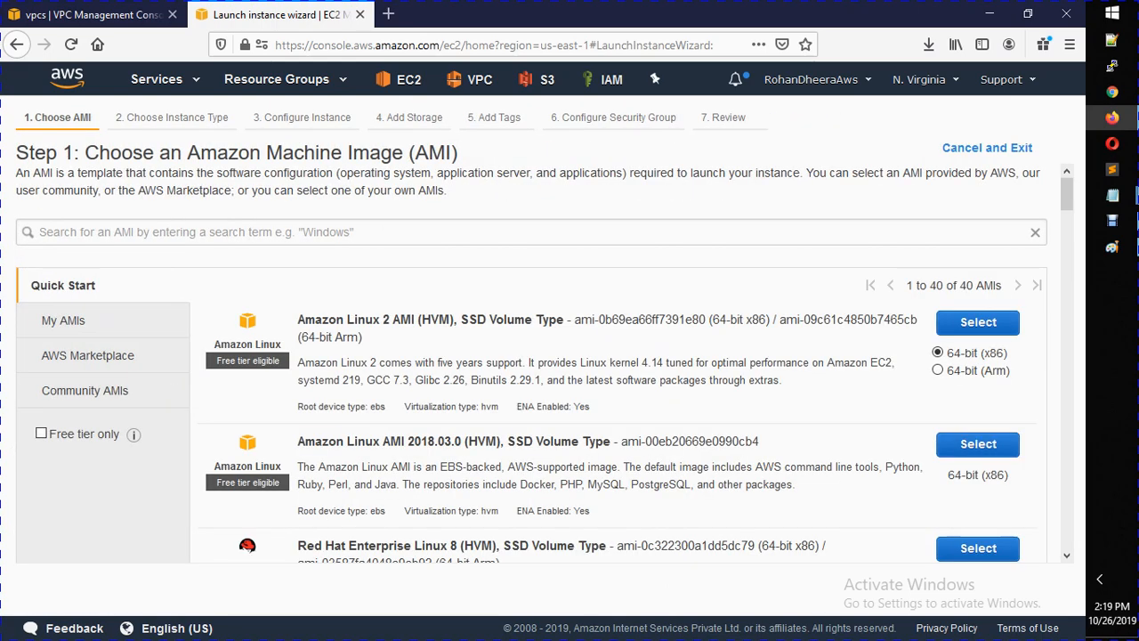
# - Choose the Amazon Linux AMI 2018.03.0 image, keep the t2.micro type, and continue to the instance details
pyautogui.moveTo(299, 441); pyautogui.dragTo(436, 442)
pyautogui.click(436, 443)
pyautogui.click(978, 444)
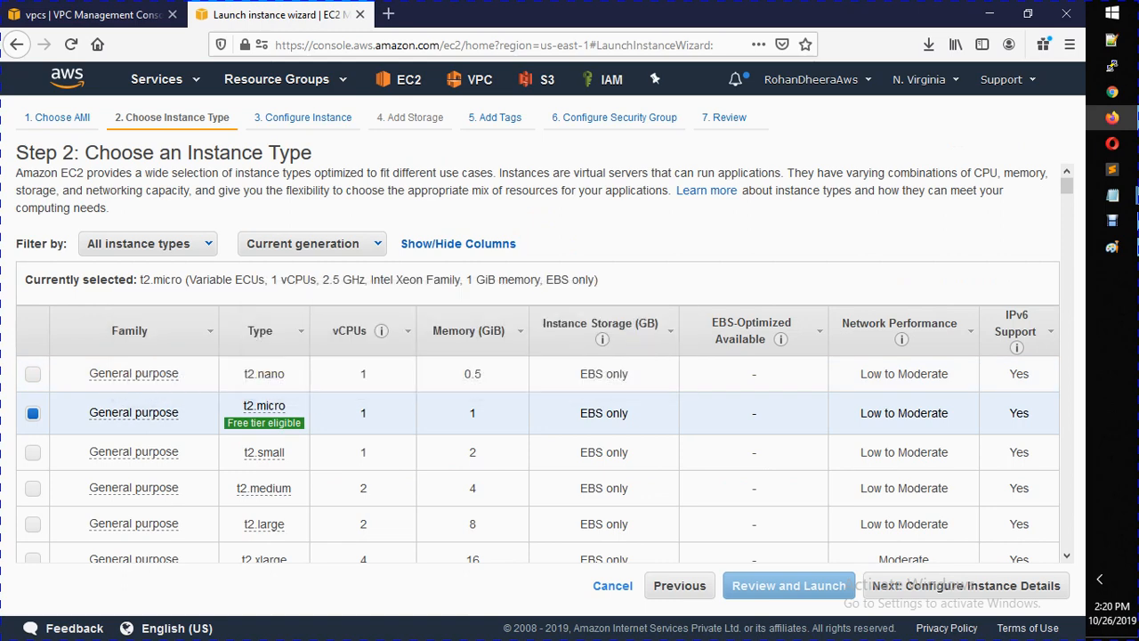
pyautogui.click(967, 587)
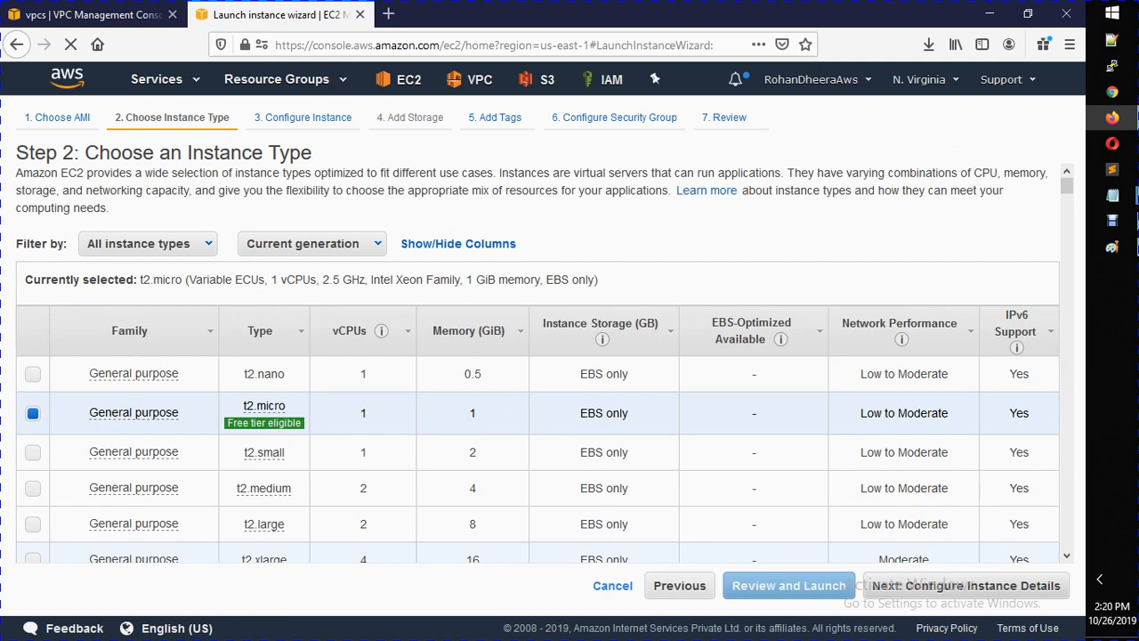
# - Set the instance's network to GREEN-VPC and its subnet to JUNE-17-SUBNET-1 in us-east-1a
pyautogui.click(562, 373)
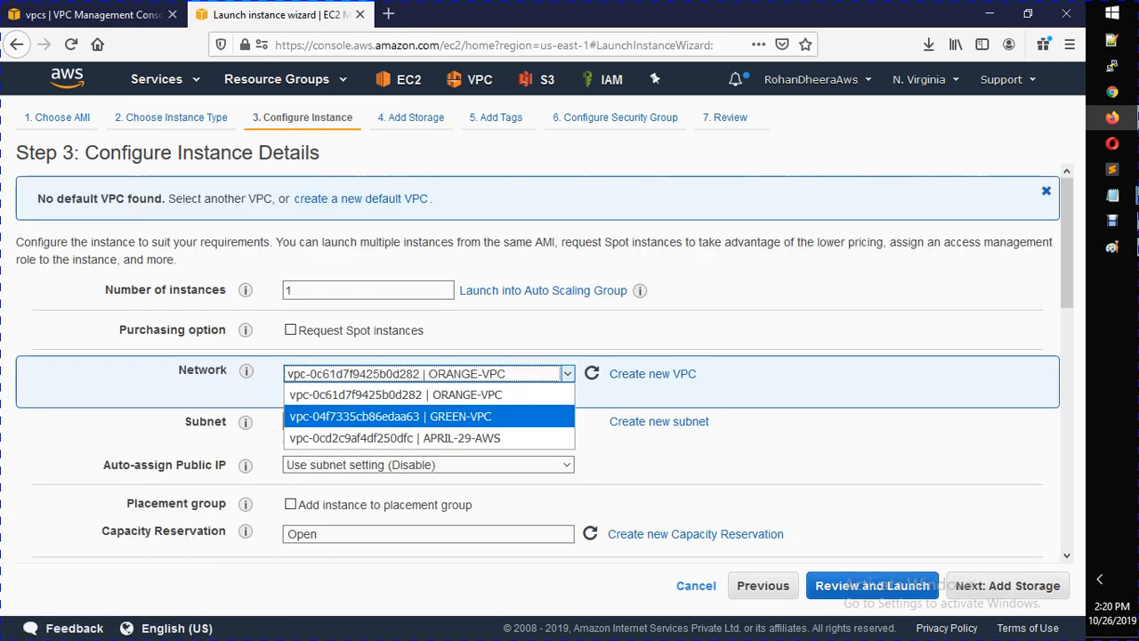
pyautogui.click(472, 417)
pyautogui.click(472, 420)
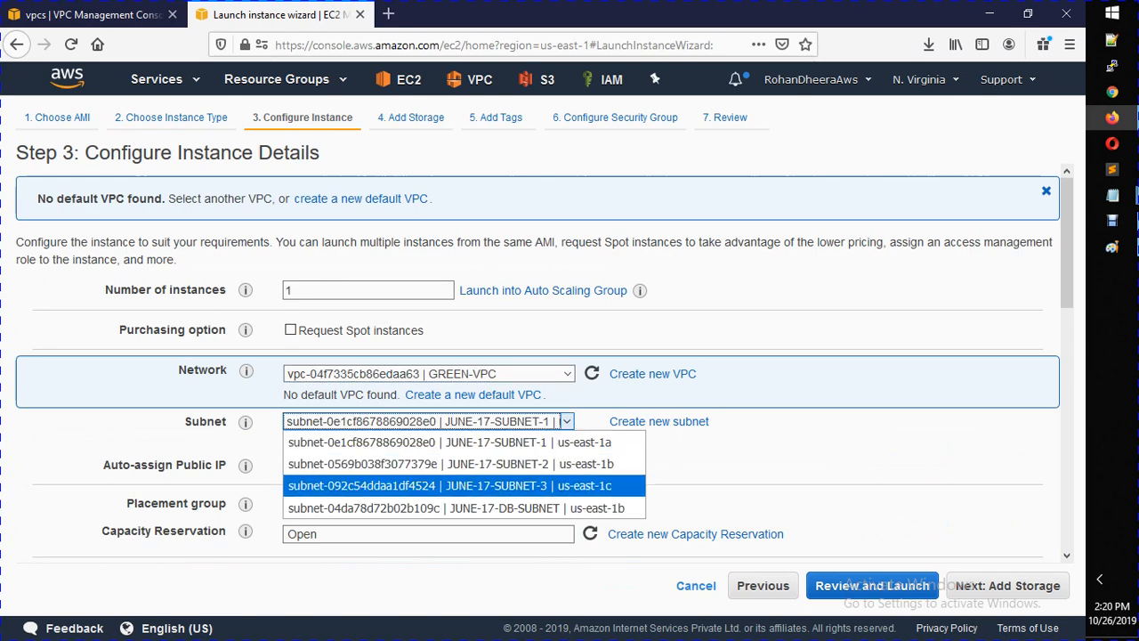
pyautogui.click(463, 443)
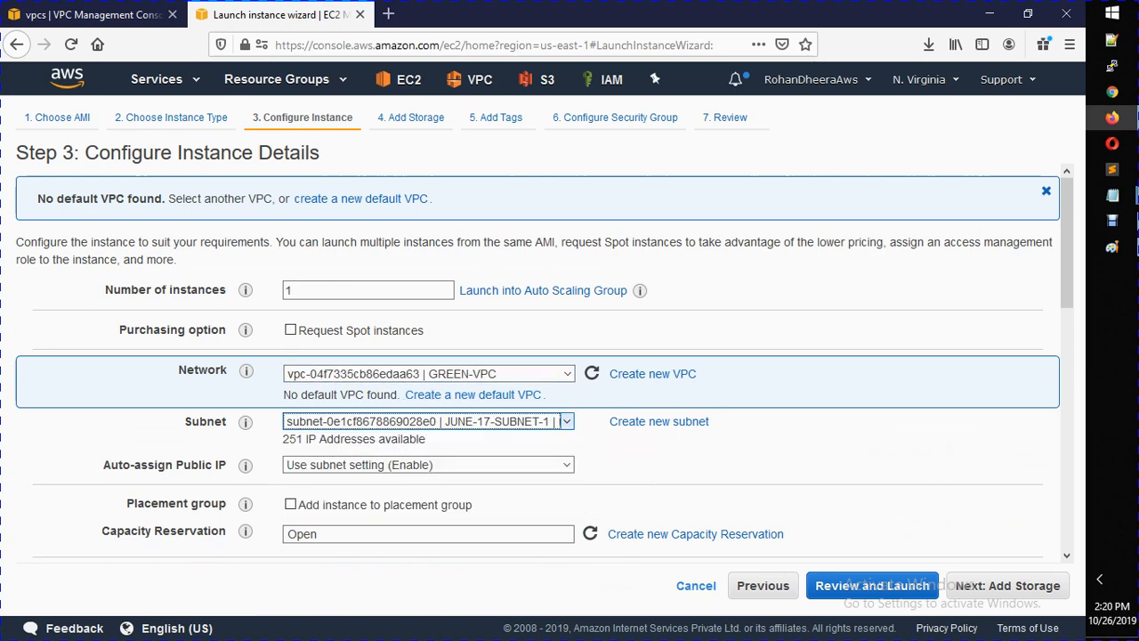
# - Assign primary IP 10.1.1.100 to the instance's eth0 interface and switch to the VPC-Peering-Videos.bmp diagram in Paint
pyautogui.scroll(-5, 534, 362)
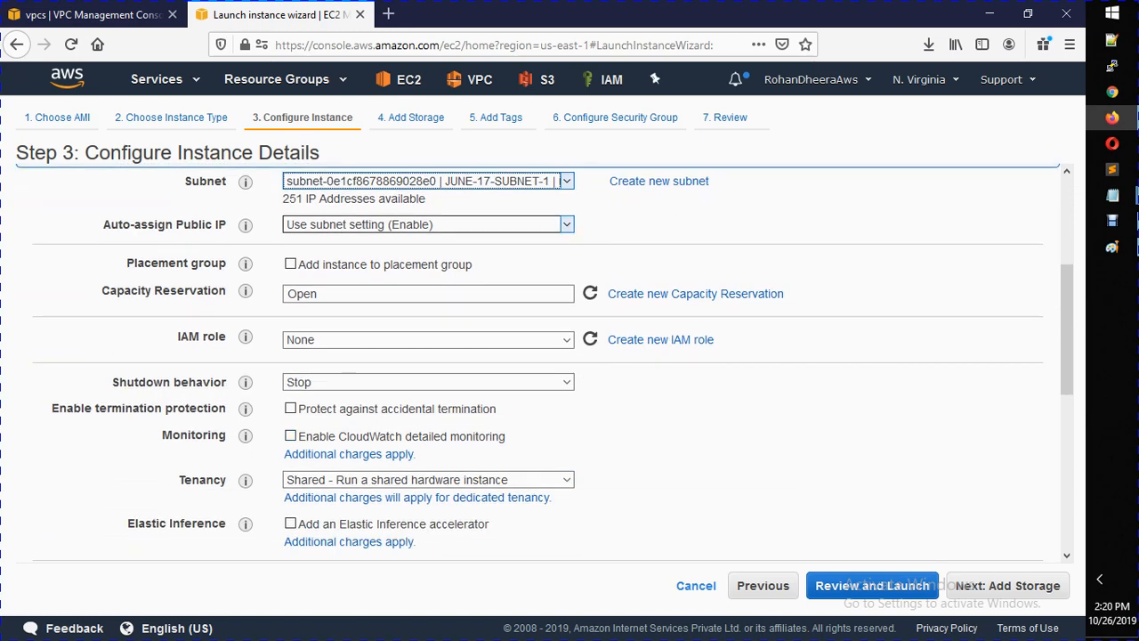
pyautogui.scroll(-5, 534, 362)
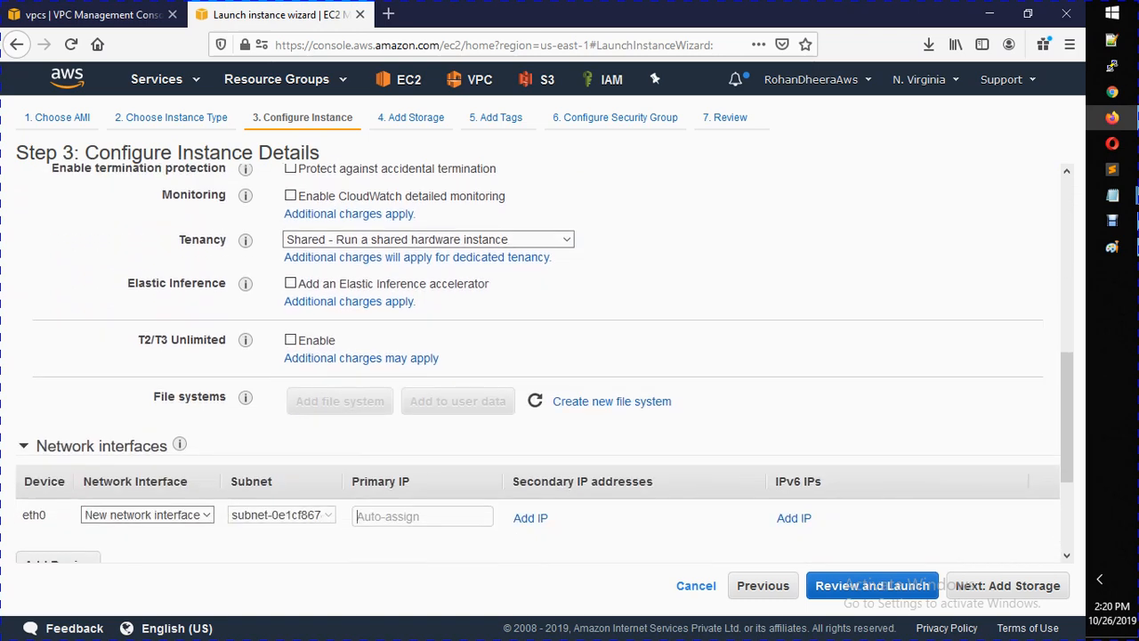
pyautogui.write('10.1.1.100')
pyautogui.click(1112, 246)
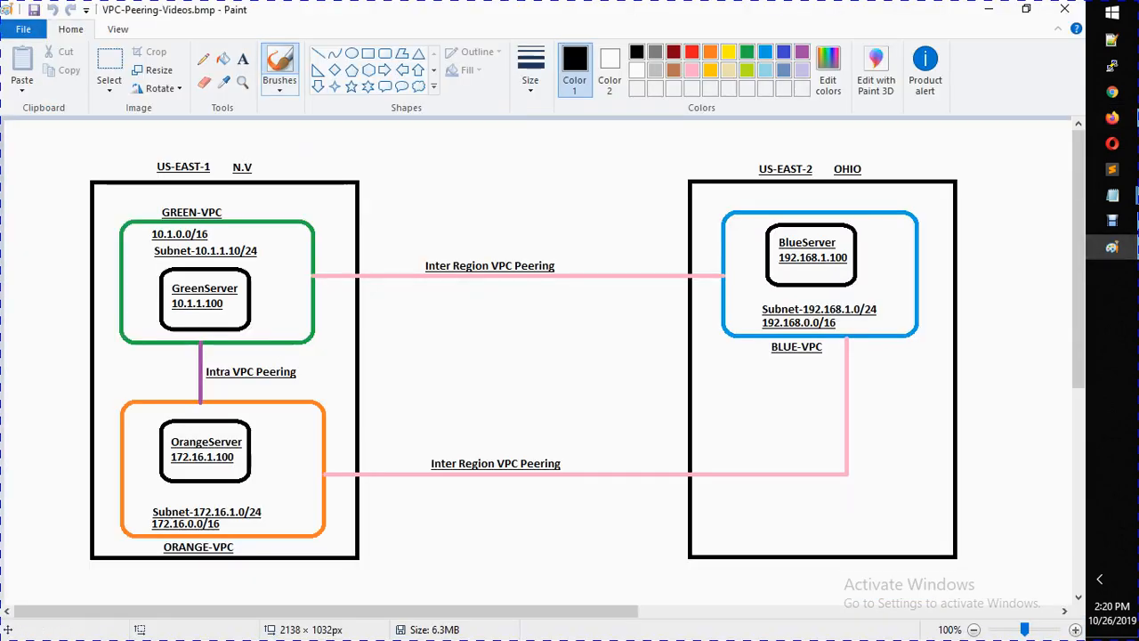
# - Circle the GREEN-VPC labels with the black Pencil, mark the 10 in the subnet label, and undo these strokes
pyautogui.click(203, 59)
pyautogui.click(530, 69)
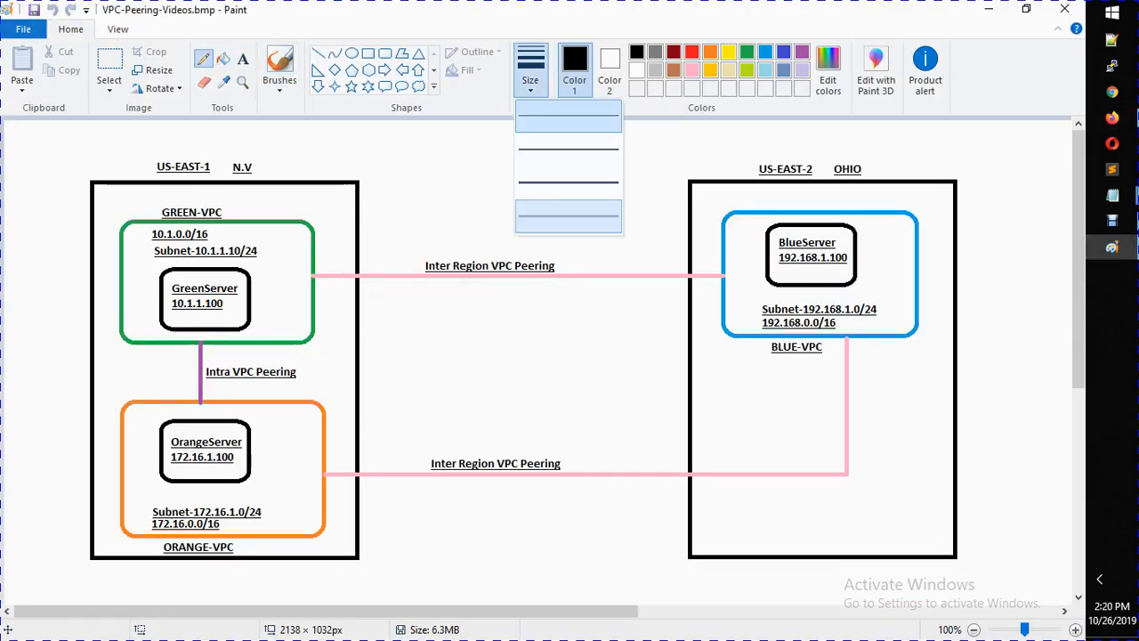
pyautogui.click(567, 117)
pyautogui.moveTo(130, 223)
pyautogui.mouseDown()
pyautogui.moveTo(182, 184)
pyautogui.moveTo(248, 277)
pyautogui.moveTo(120, 212)
pyautogui.mouseUp()
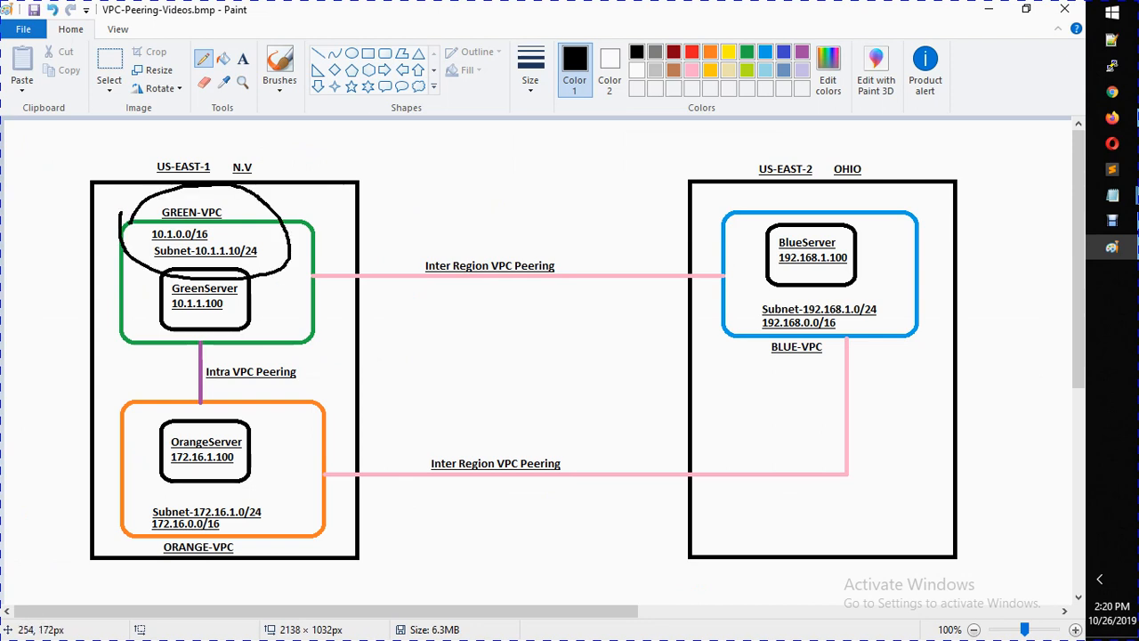
pyautogui.moveTo(196, 259); pyautogui.dragTo(257, 258)
pyautogui.moveTo(235, 247); pyautogui.dragTo(233, 255)
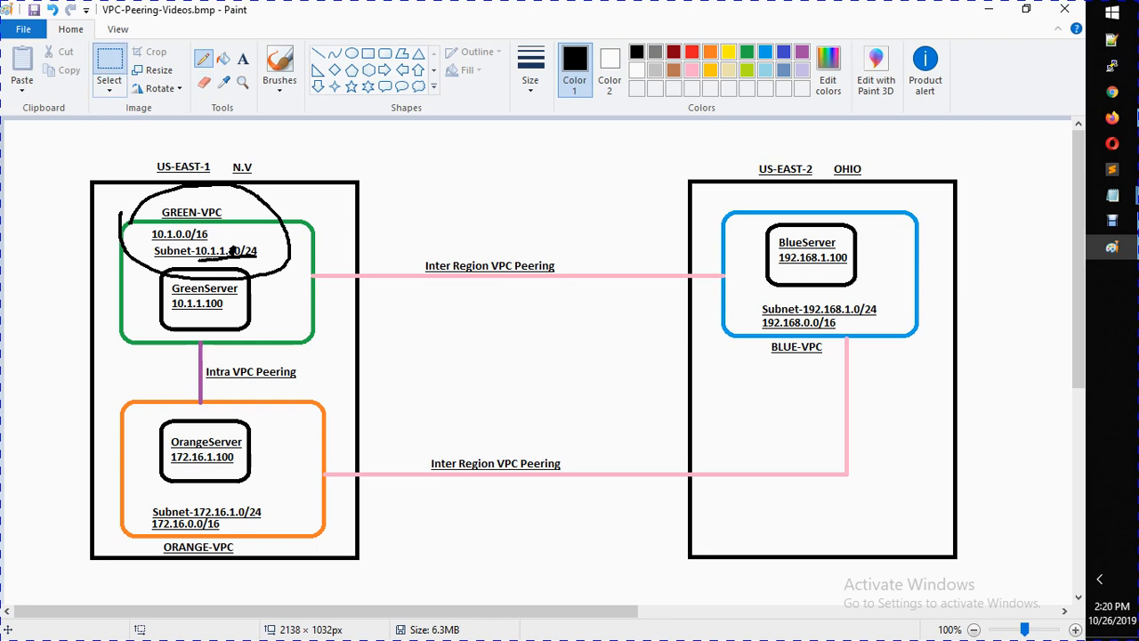
pyautogui.click(110, 69)
pyautogui.hotkey('ctrl', 'z')
pyautogui.hotkey('ctrl', 'z')
pyautogui.hotkey('ctrl', 'z')
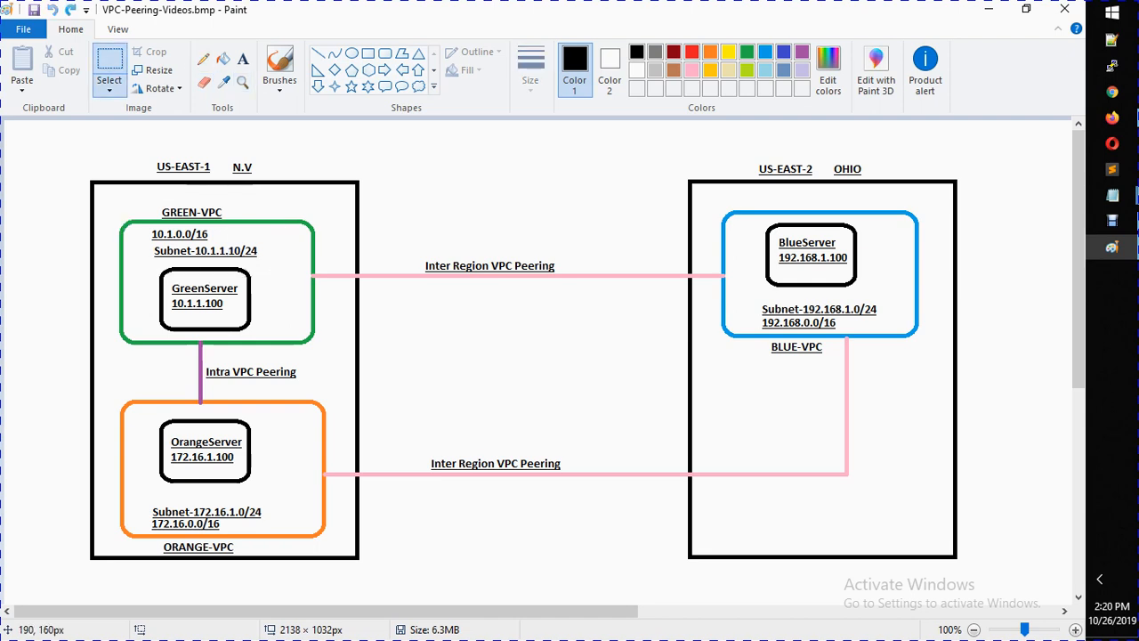
# - Replace the subnet label inside the diagram's GREEN-VPC box with the text 10.1.1.0/24
pyautogui.moveTo(148, 243); pyautogui.dragTo(270, 258)
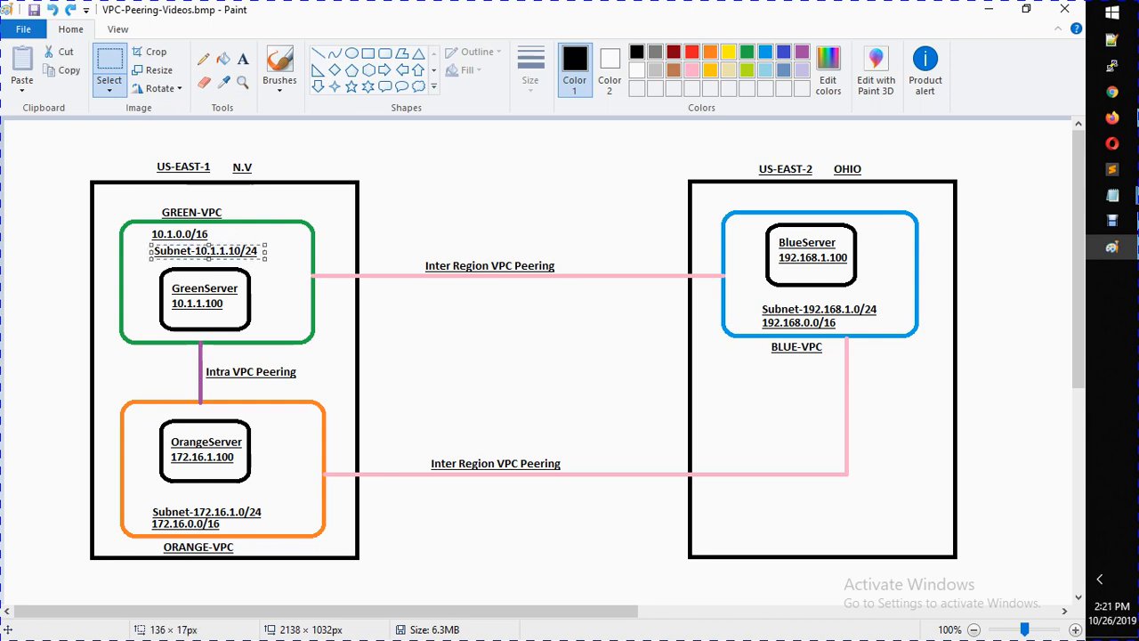
pyautogui.press('Delete')
pyautogui.click(243, 60)
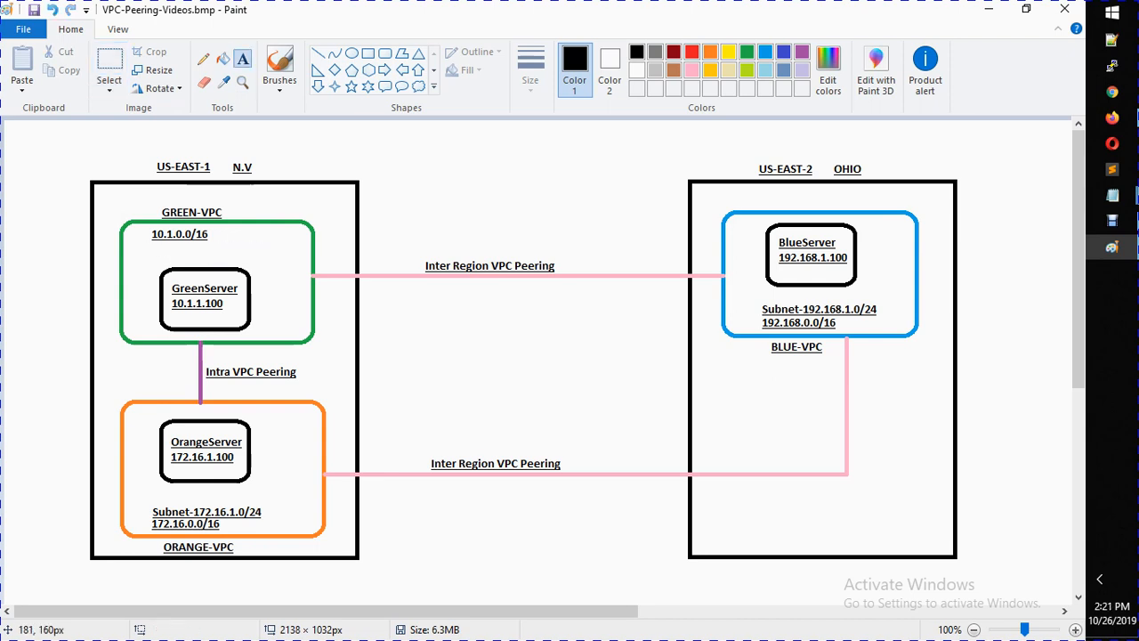
pyautogui.click(154, 254)
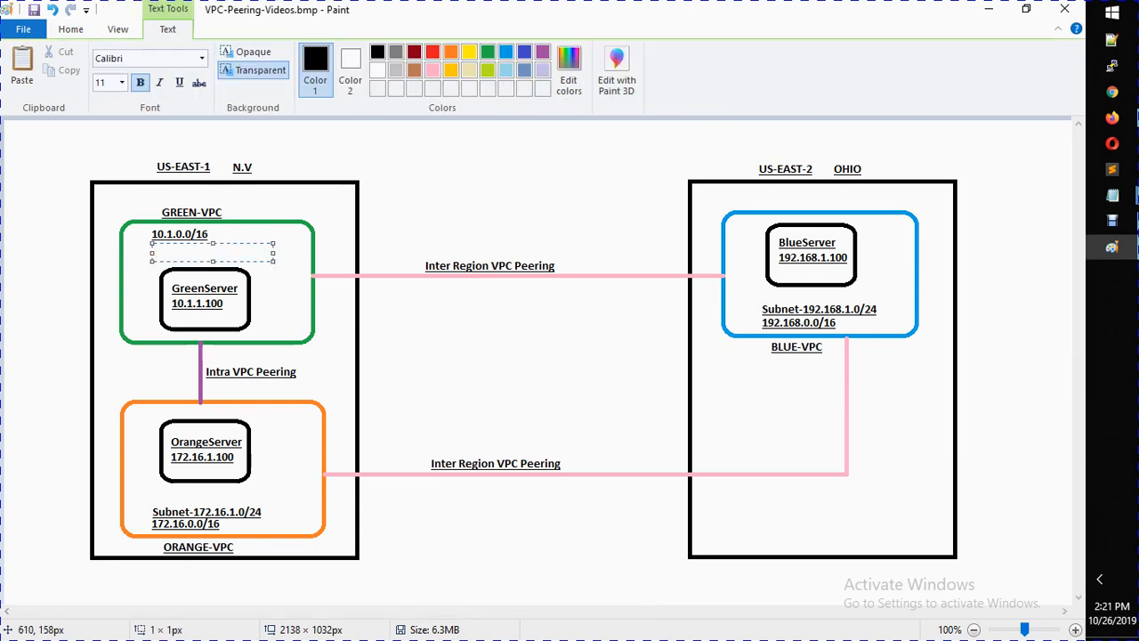
pyautogui.write('10.1.1.0/24')
pyautogui.click(507, 412)
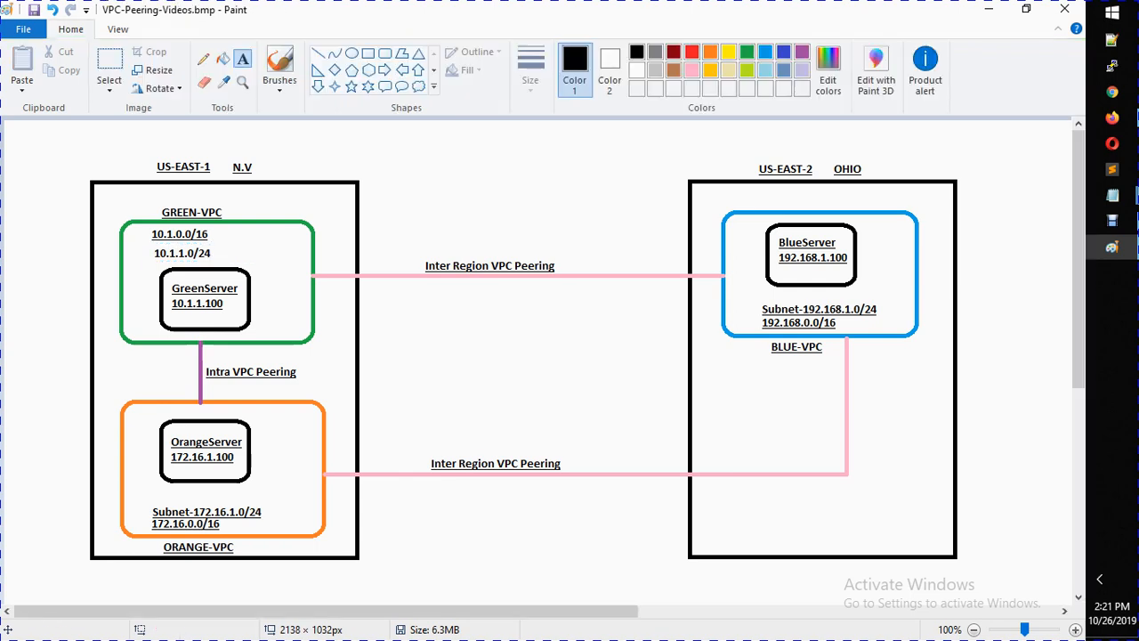
# - Return to the launch wizard in Firefox and continue past the default storage to the instance tags
pyautogui.click(1112, 118)
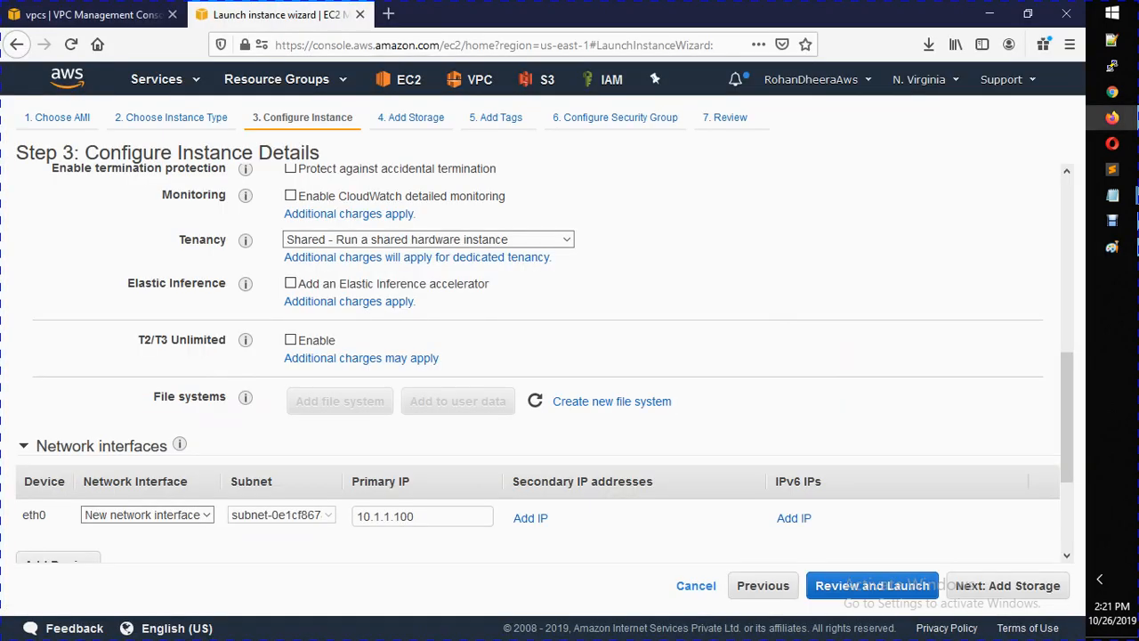
pyautogui.hotkey('ctrl', 'a')
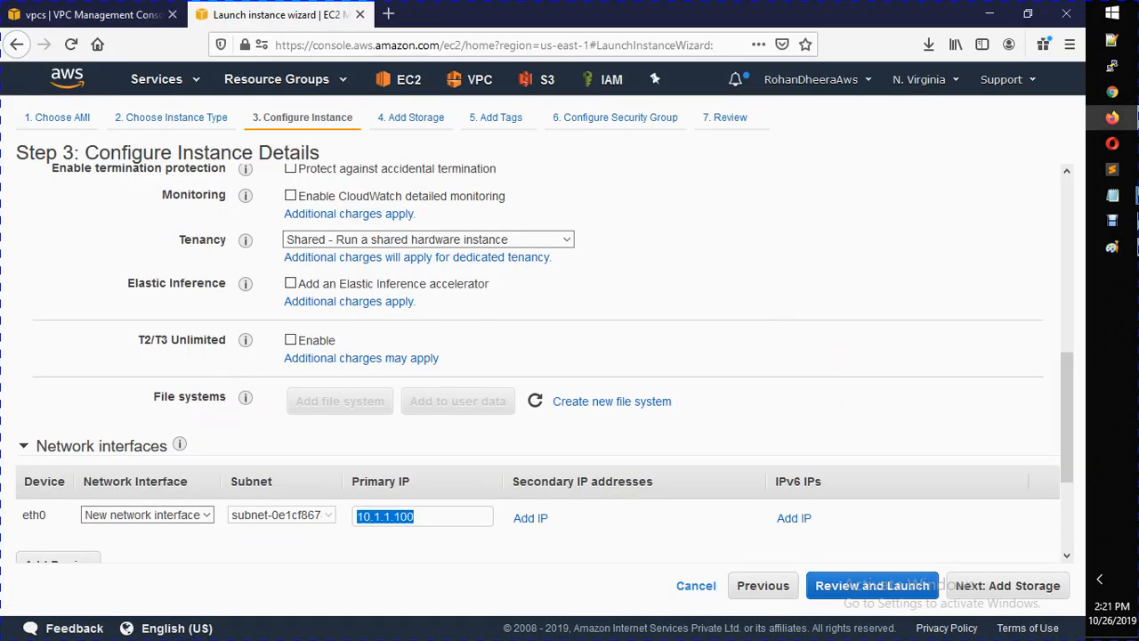
pyautogui.click(1008, 586)
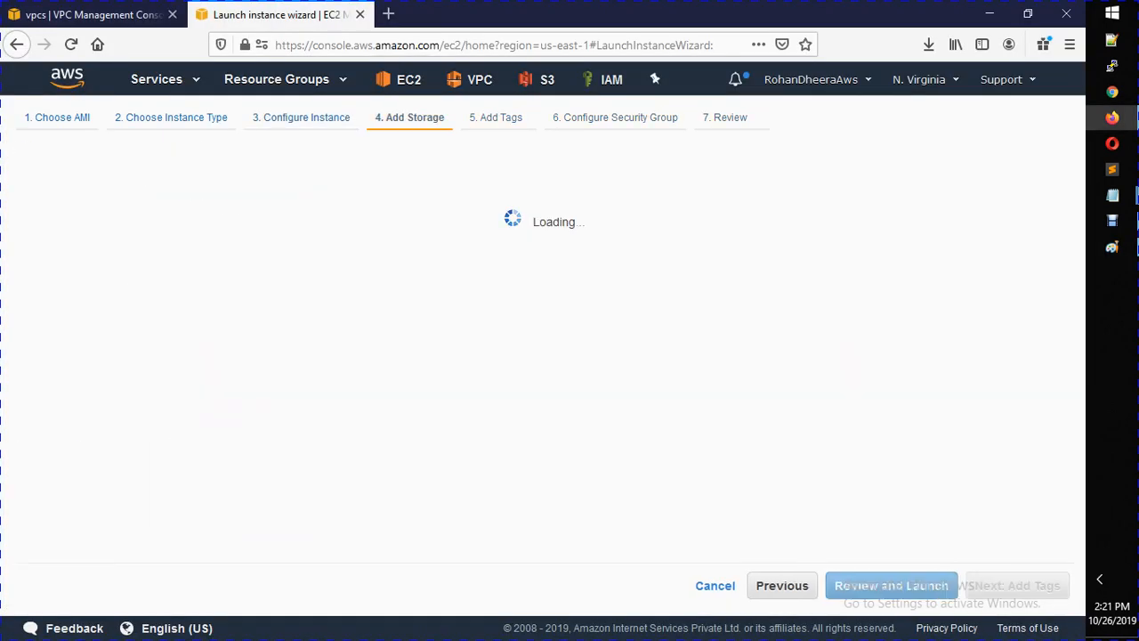
pyautogui.click(1015, 585)
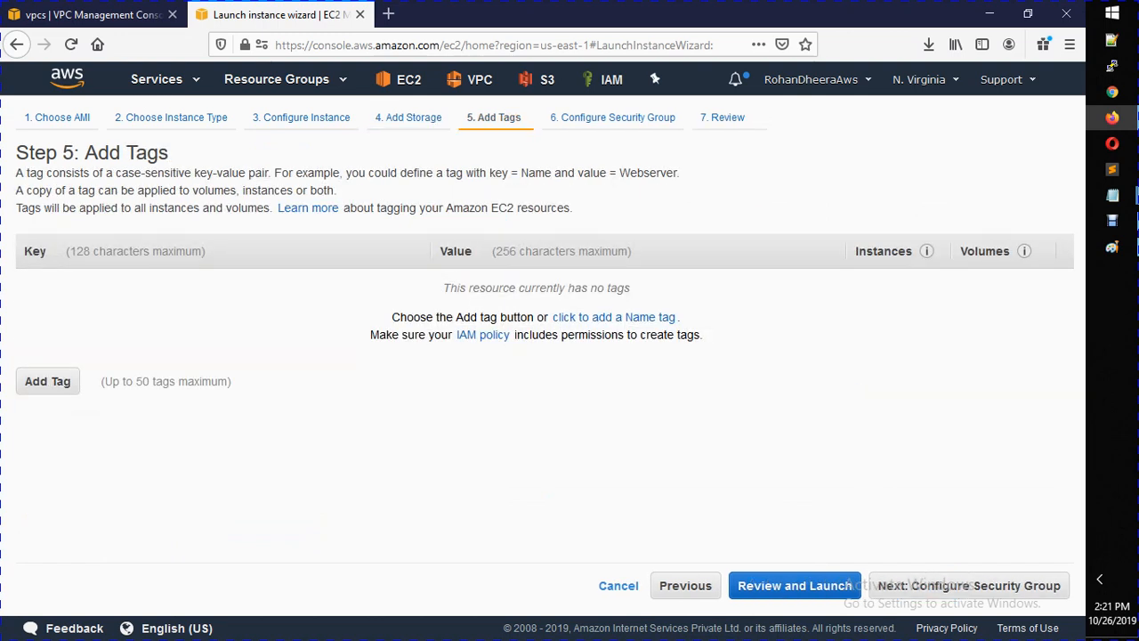
# - Add a tag with key Name and value Green-Server, and continue to the security group configuration
pyautogui.click(46, 386)
pyautogui.write('Name')
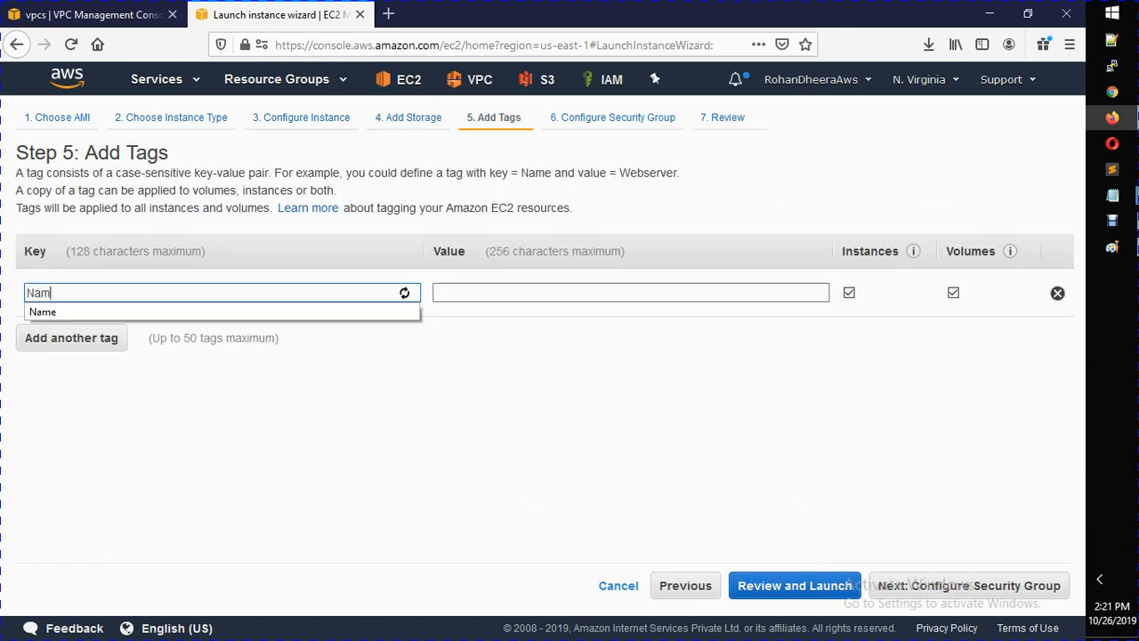
pyautogui.press('Tab')
pyautogui.write('G')
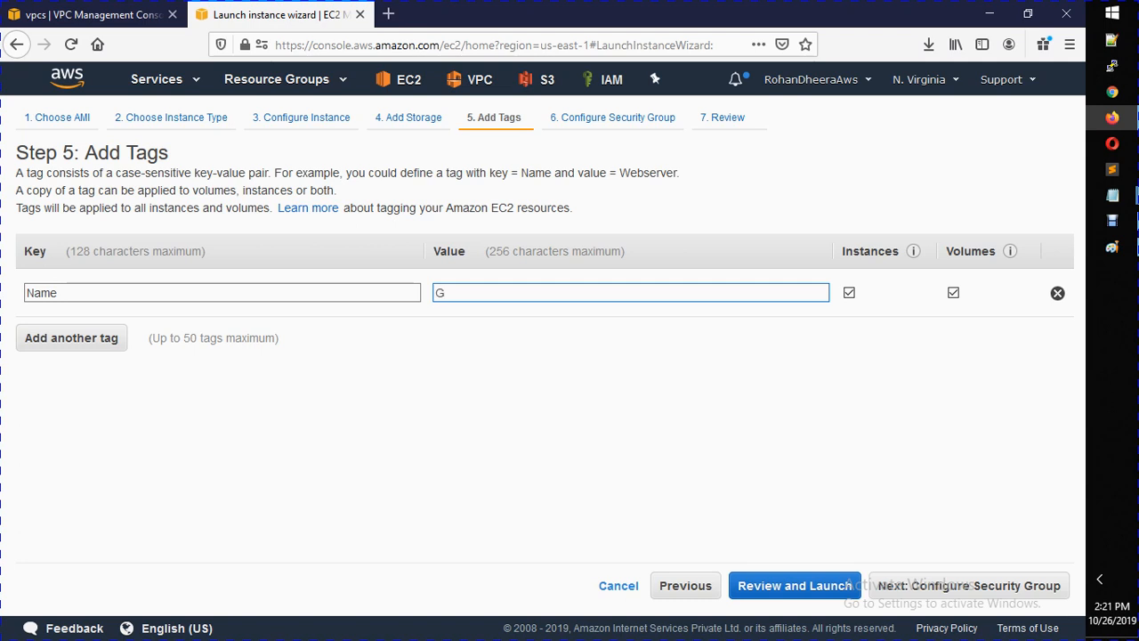
pyautogui.write('reen-Server')
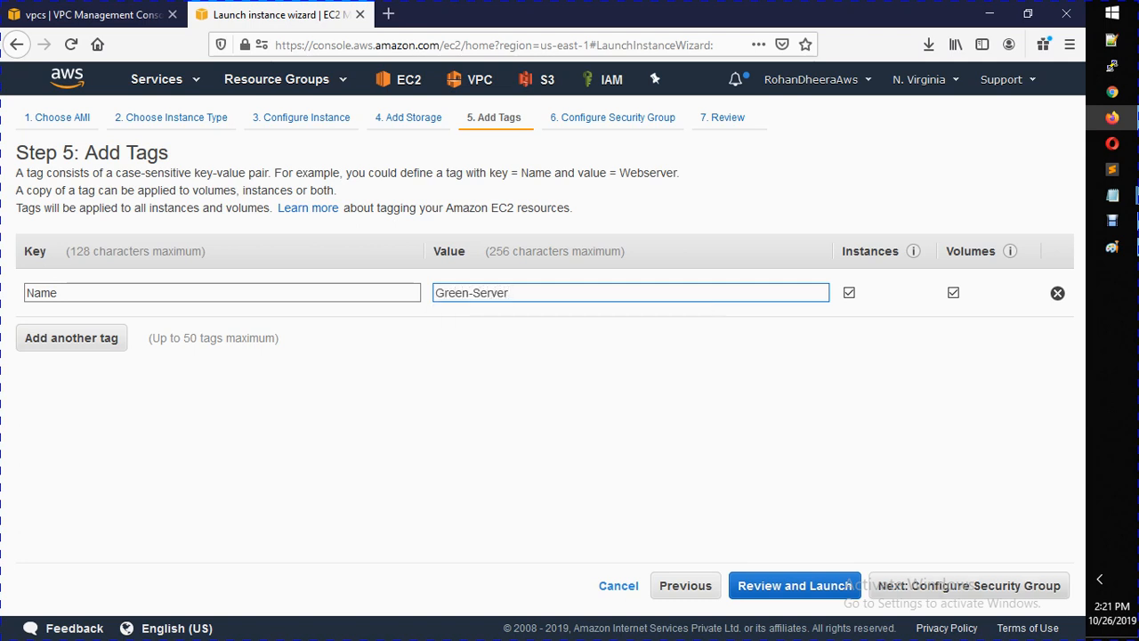
pyautogui.click(895, 586)
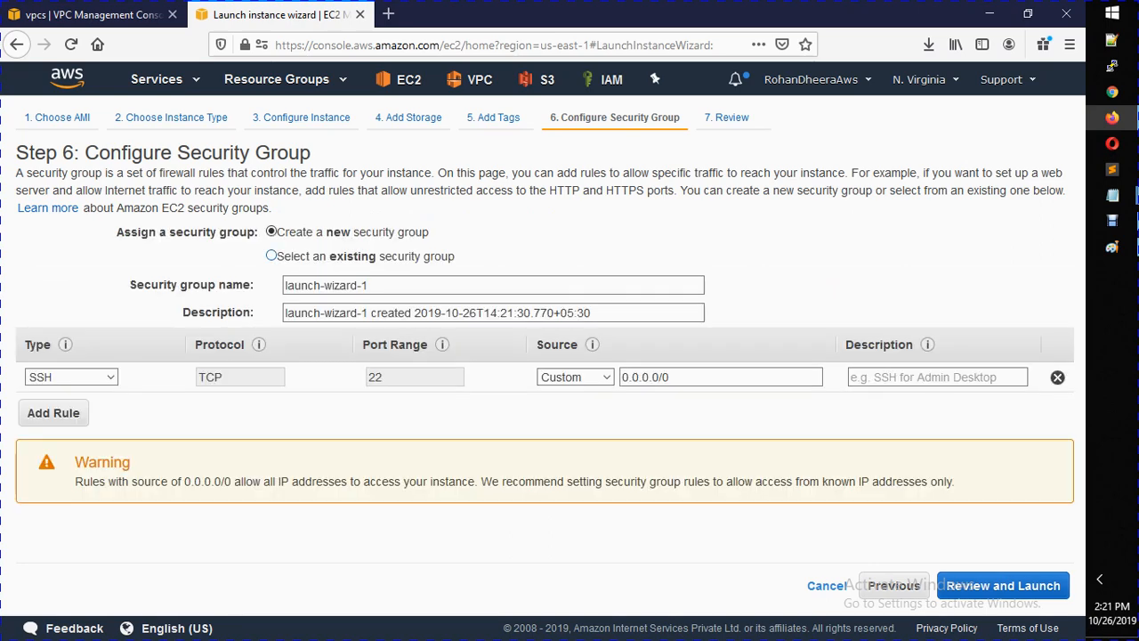
# - Assign the existing JUNE-17-ALLOW-ALL security group and proceed through the review to the launch's key pair selection
pyautogui.click(271, 255)
pyautogui.click(33, 348)
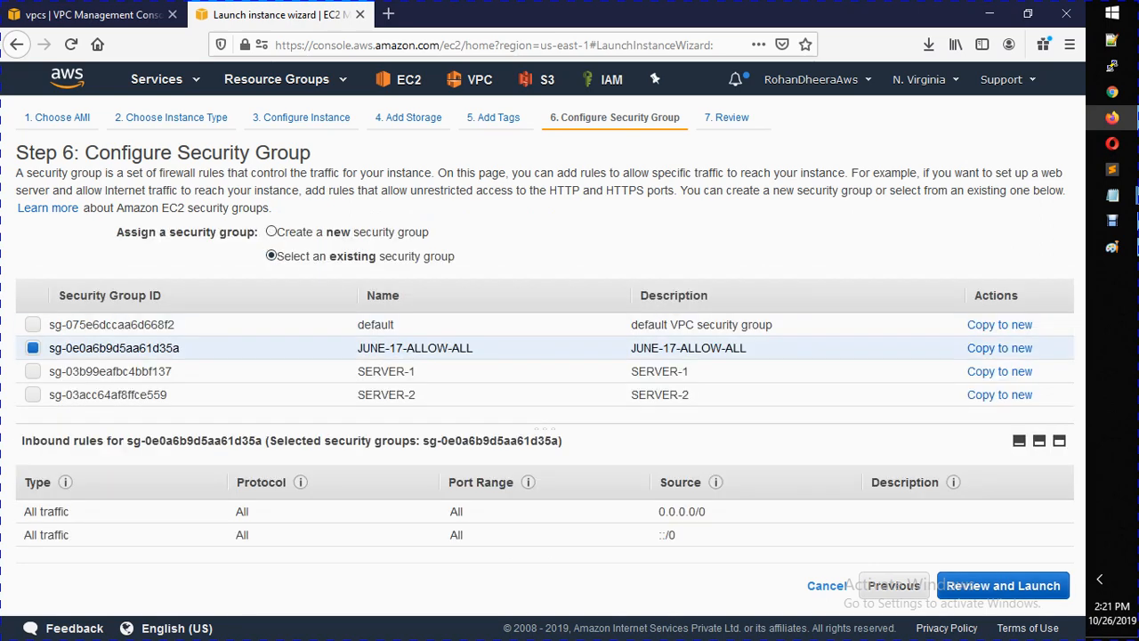
pyautogui.click(1037, 586)
pyautogui.click(1039, 586)
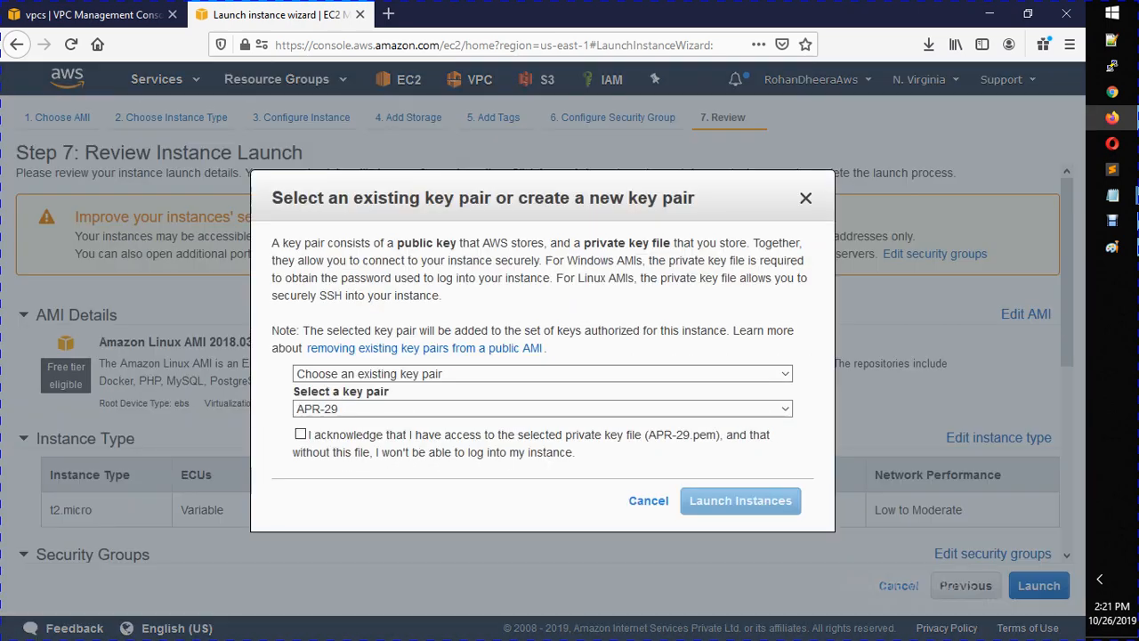
# - Launch the instance with the LaptopKey key pair, acknowledging access to it, and open the Instances list
pyautogui.click(300, 434)
pyautogui.click(785, 409)
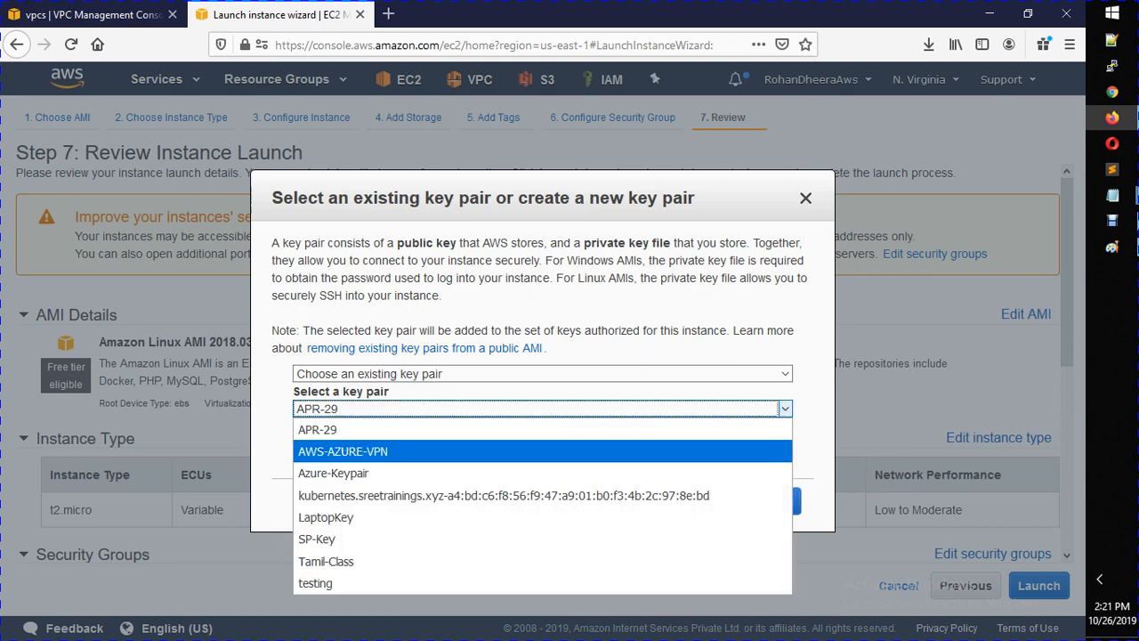
pyautogui.click(325, 517)
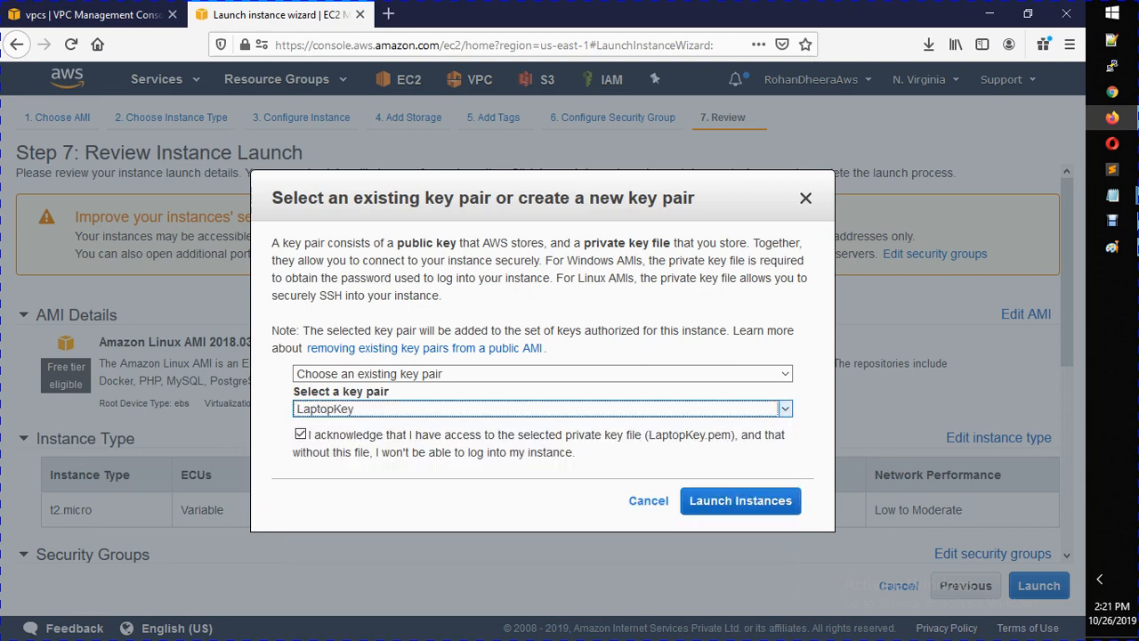
pyautogui.click(740, 500)
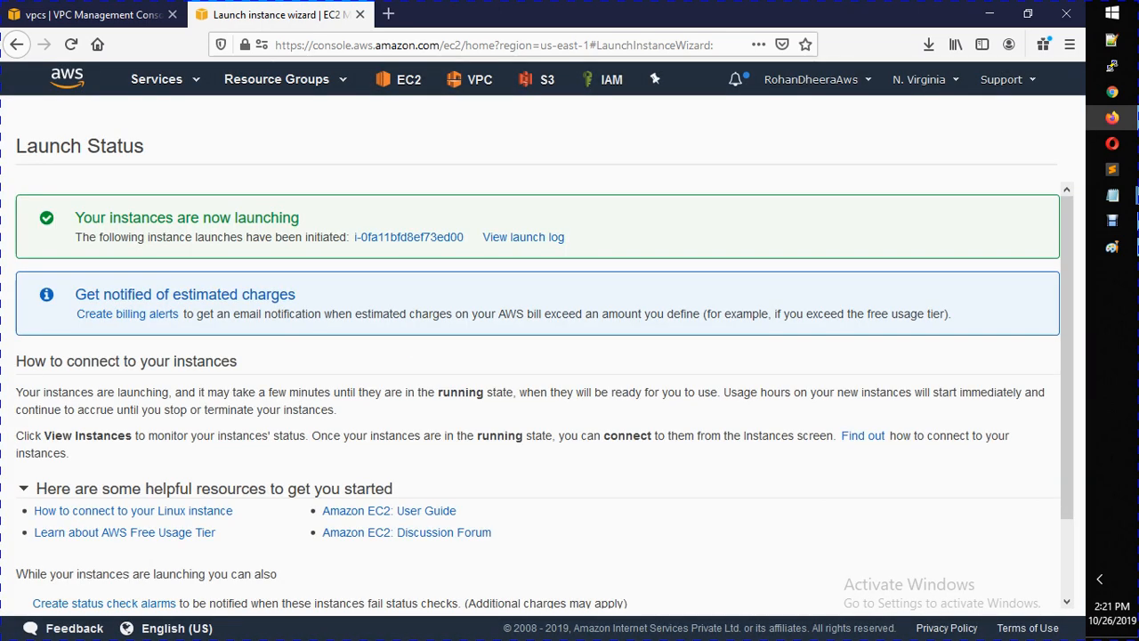
pyautogui.scroll(-2, 544, 395)
pyautogui.click(1004, 593)
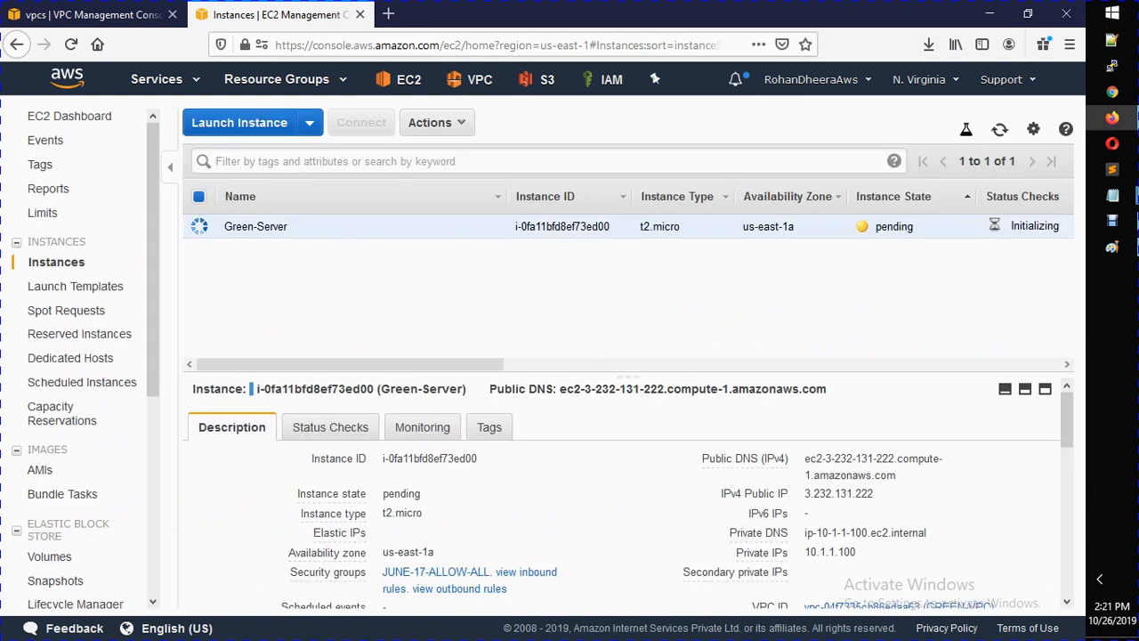
# - Start launching a second instance from Amazon Linux AMI 2018.03.0 with its network set to ORANGE-VPC
pyautogui.click(239, 123)
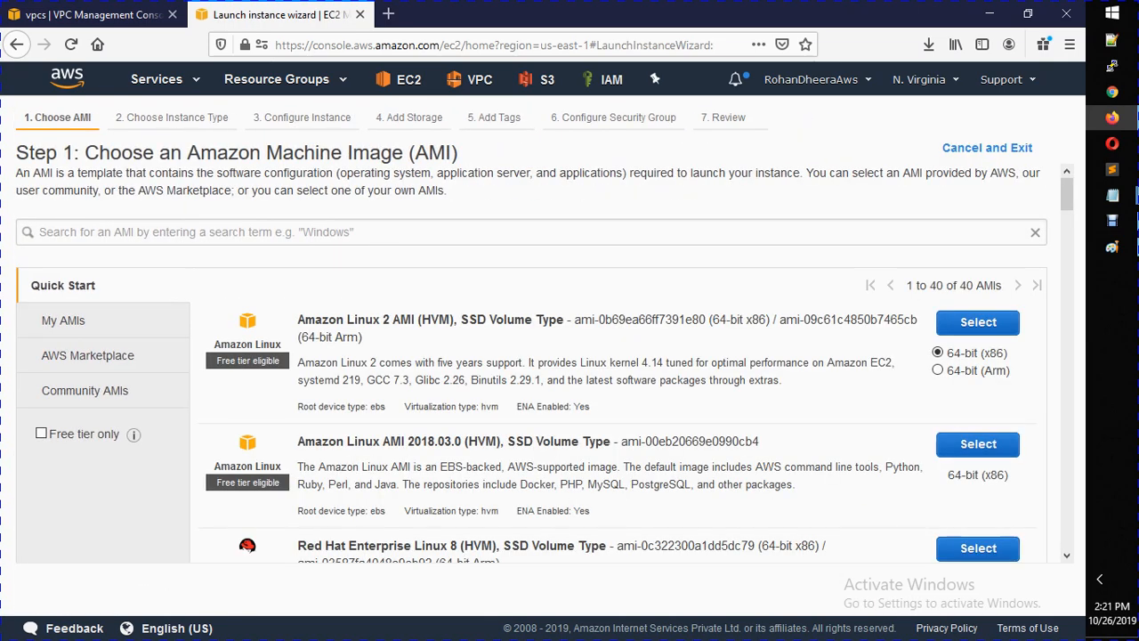
pyautogui.click(978, 443)
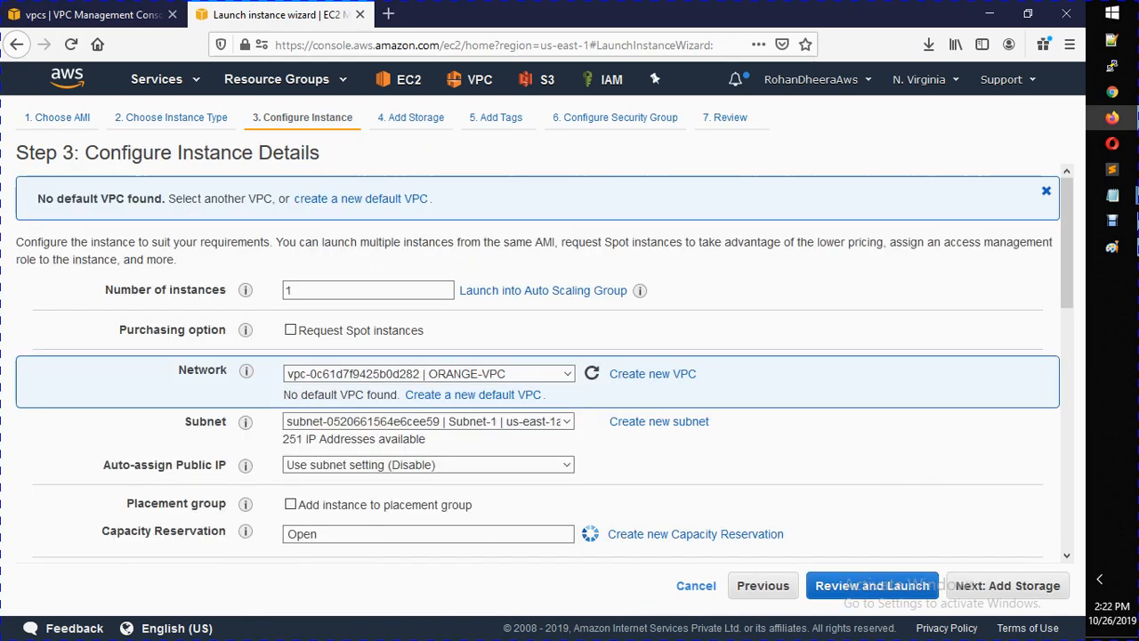
pyautogui.click(429, 374)
pyautogui.click(429, 395)
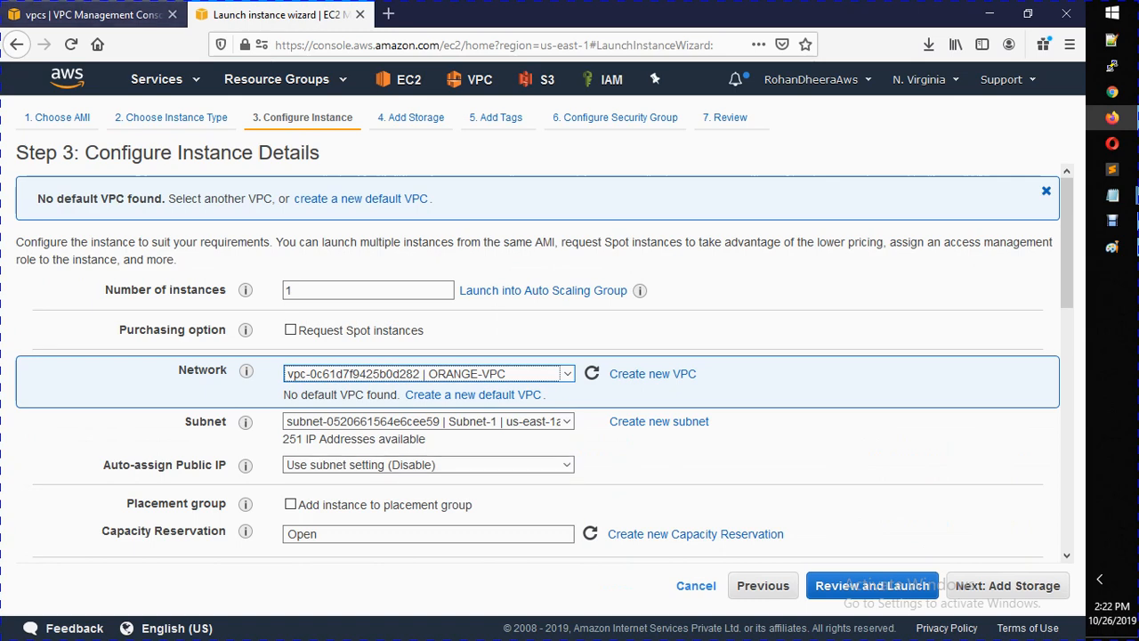
# - Open the Subnets page in the VPC console's browser tab and return to the launch wizard
pyautogui.click(115, 15)
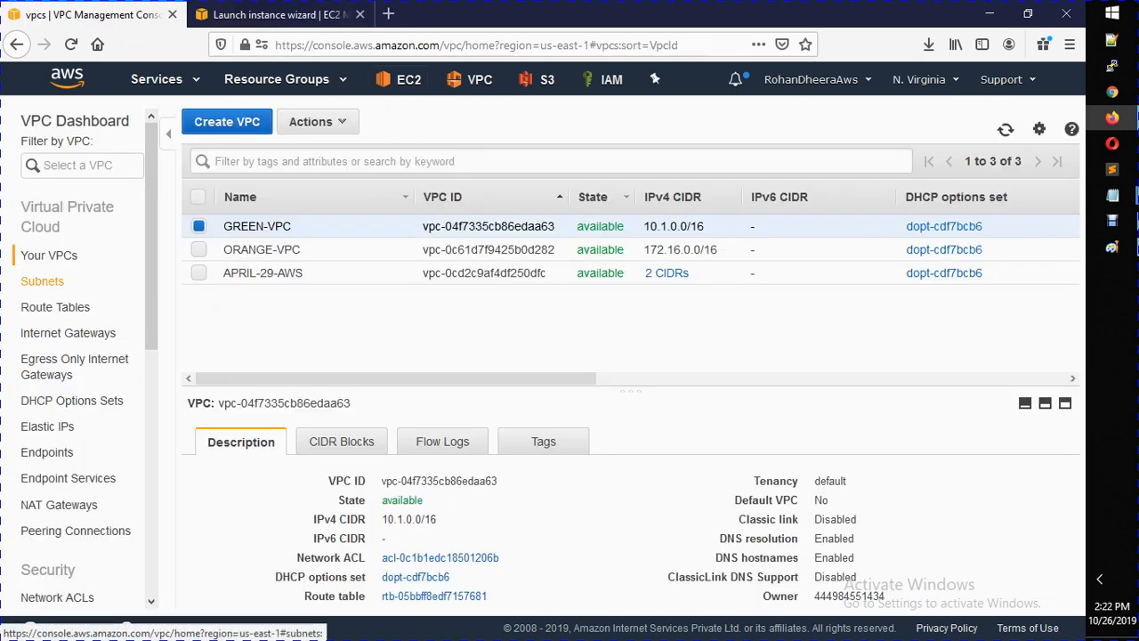
pyautogui.click(42, 281)
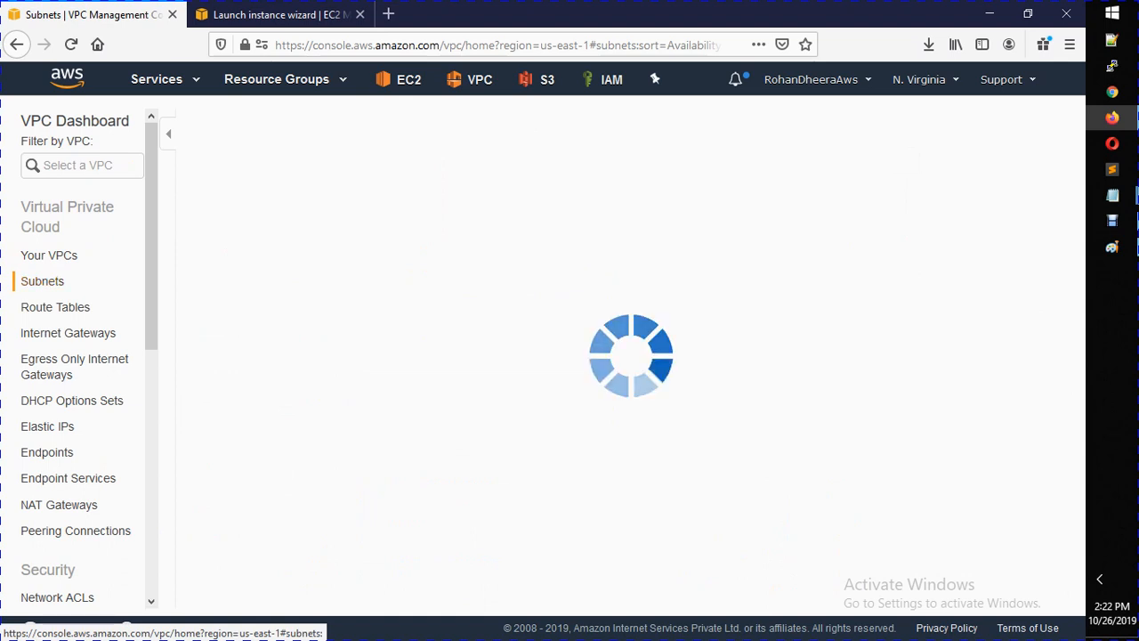
pyautogui.click(276, 14)
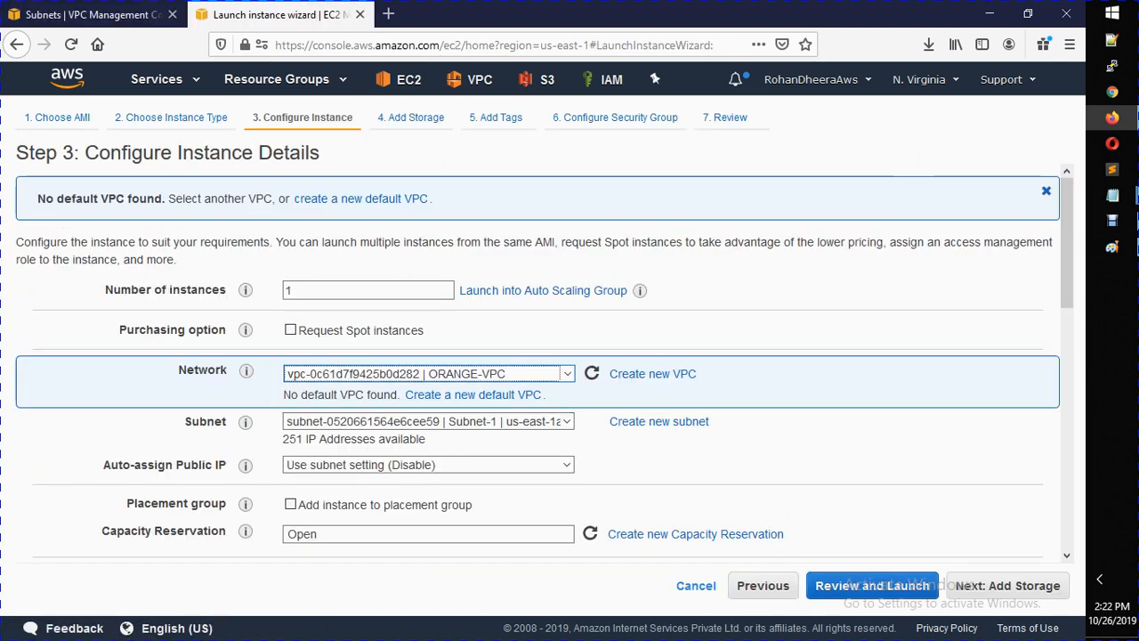
# - Set the second instance's Auto-assign Public IP option to Enable
pyautogui.click(428, 464)
pyautogui.press('Return')
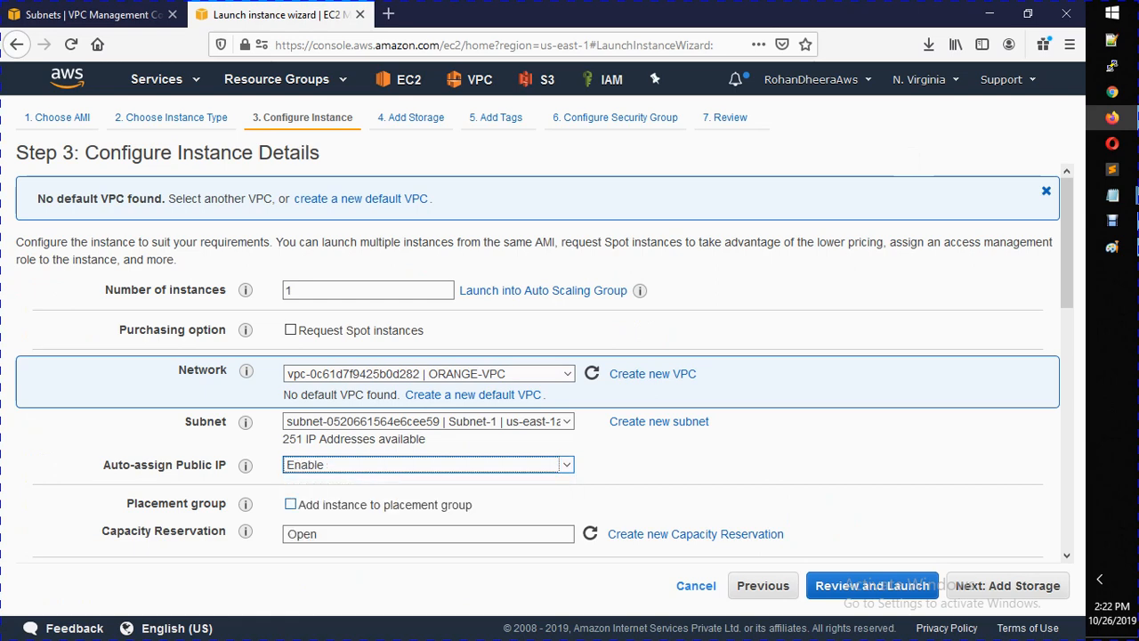
pyautogui.click(428, 464)
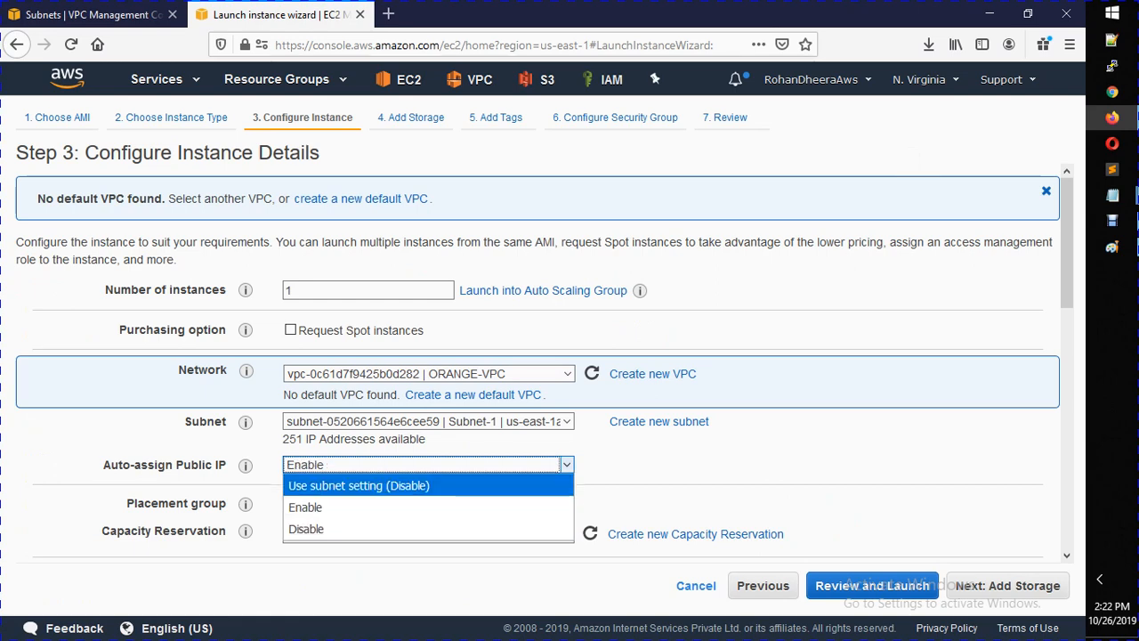
pyautogui.press('Down')
pyautogui.press('Return')
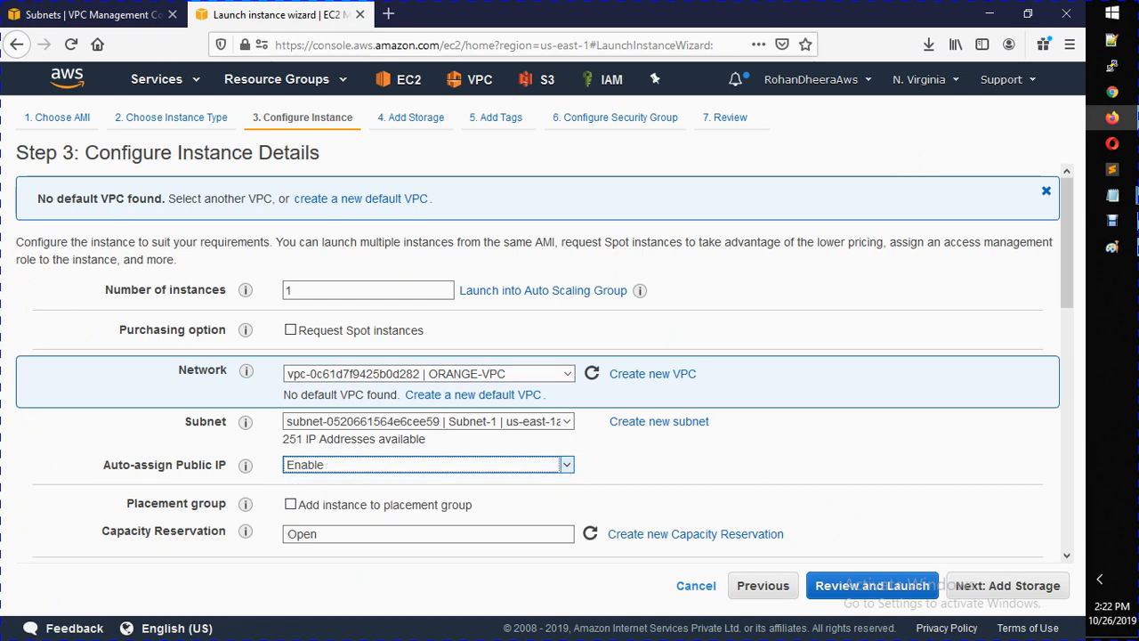
# - Filter the VPC subnets by ORANGE and enable auto-assign public IPv4 address for ORANGE-VPC's Subnet-1
pyautogui.click(94, 14)
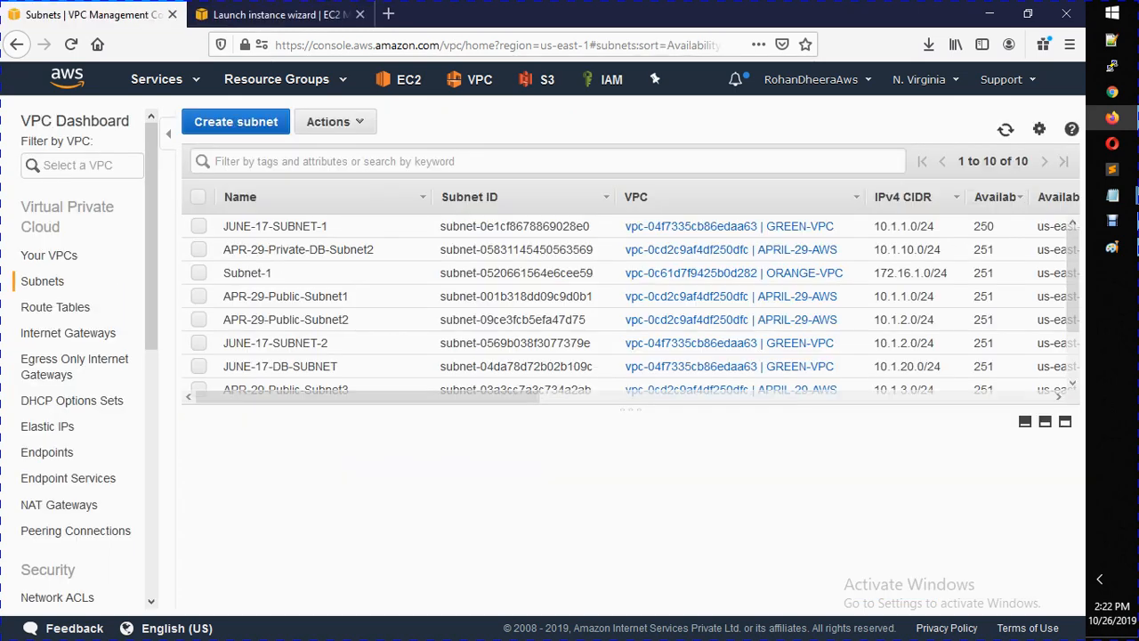
pyautogui.click(293, 161)
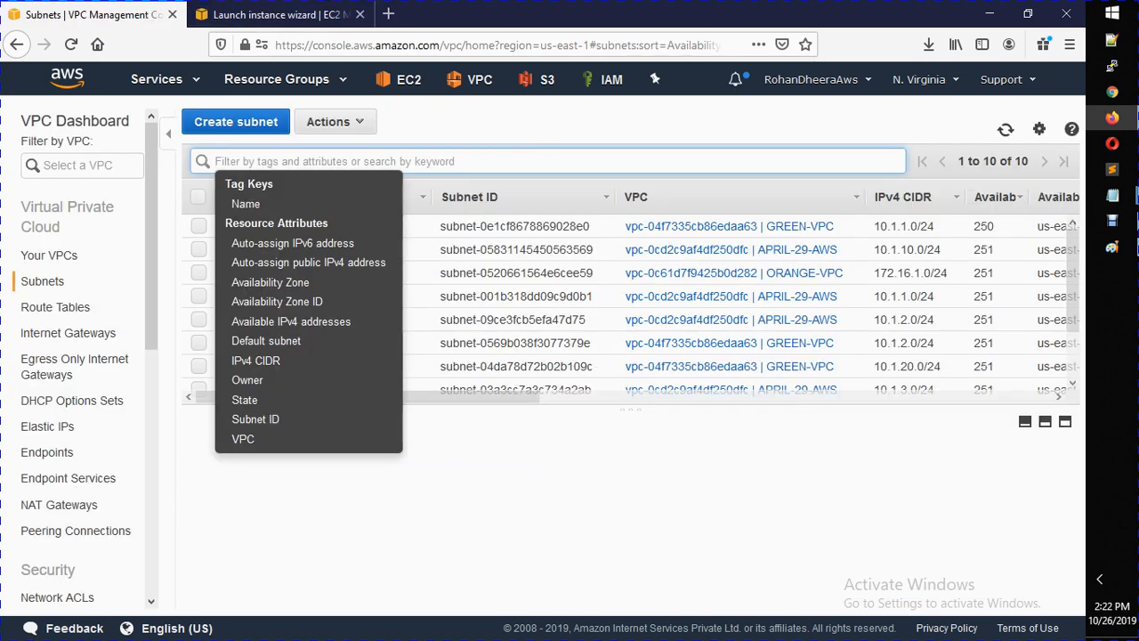
pyautogui.write('ORANGE')
pyautogui.press('Return')
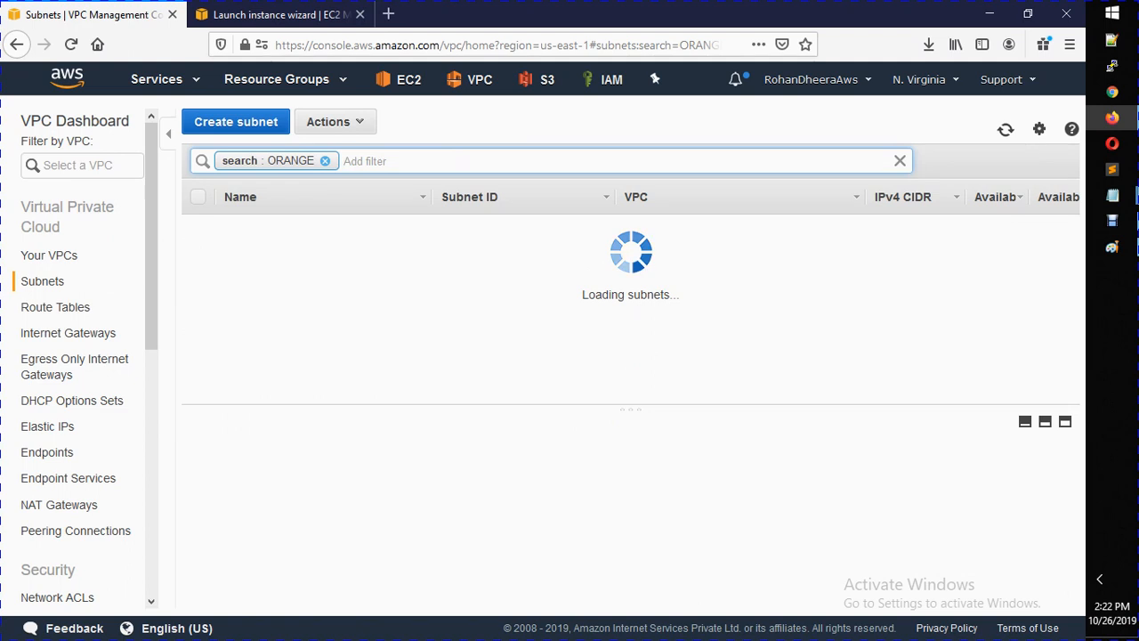
pyautogui.rightClick(376, 222)
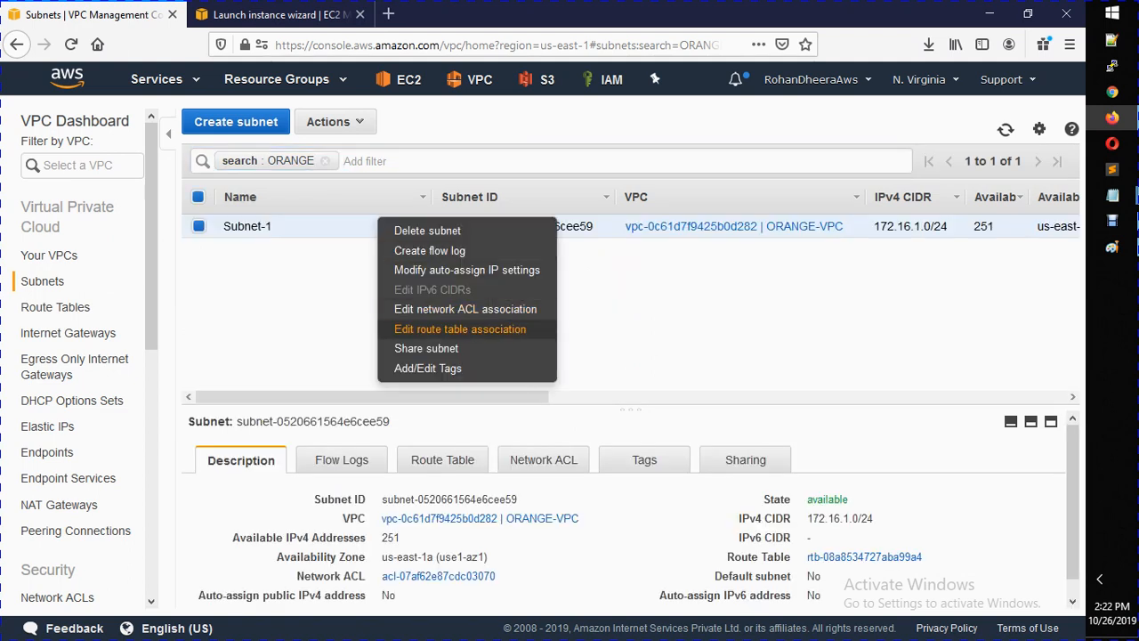
pyautogui.click(445, 270)
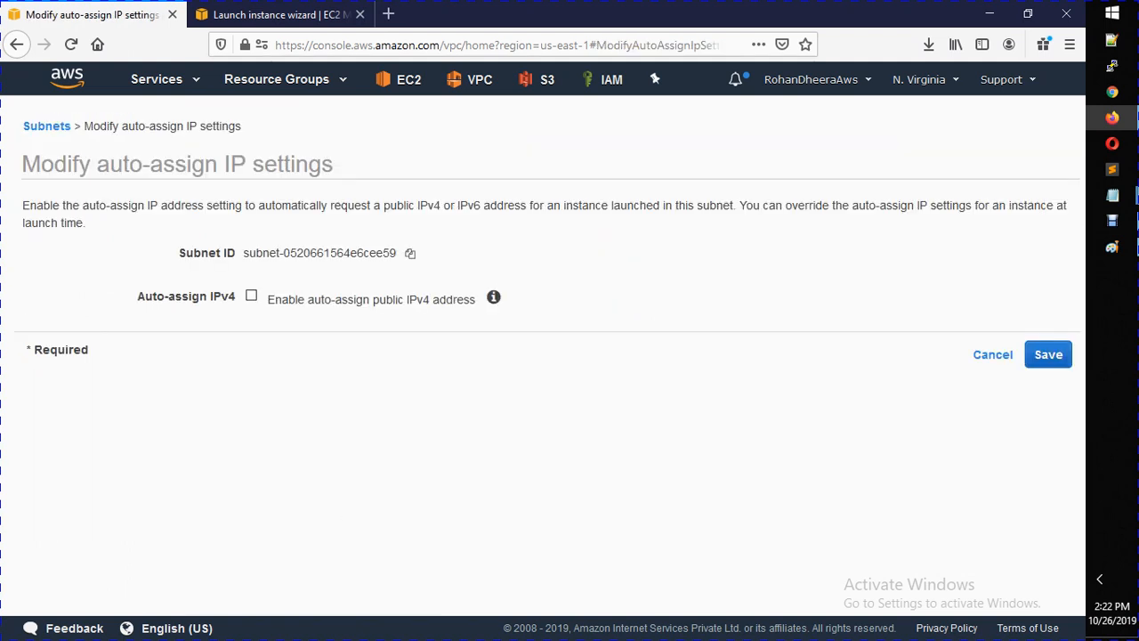
pyautogui.click(251, 295)
pyautogui.click(1049, 355)
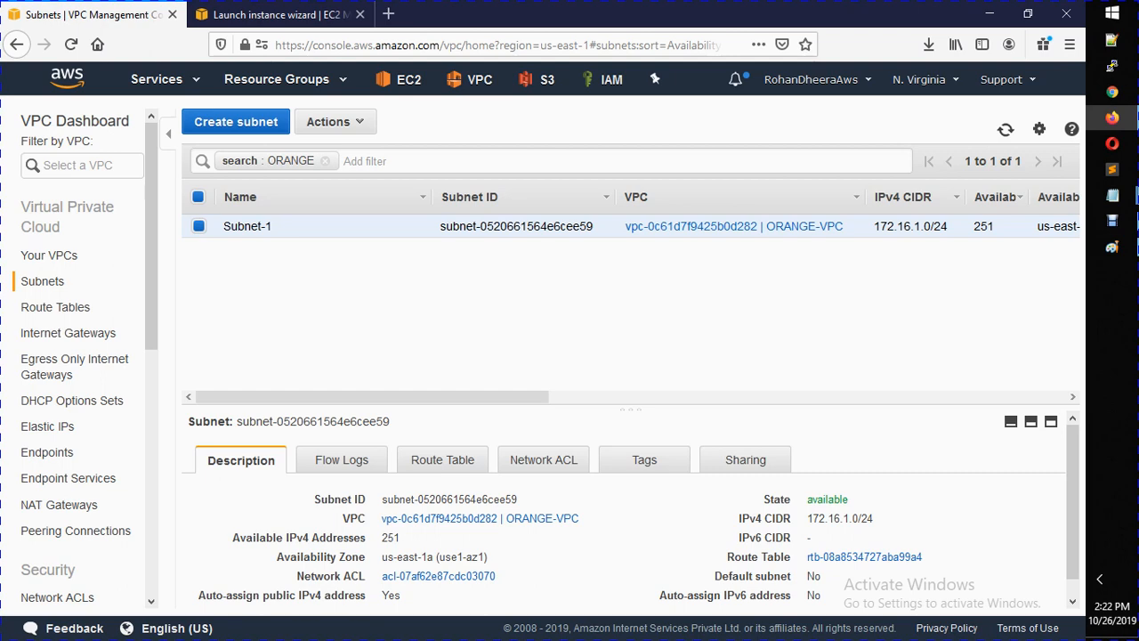
# - Set the second instance's eth0 primary IP to 172.16.1.100 and proceed through the default storage settings to the tags
pyautogui.click(281, 14)
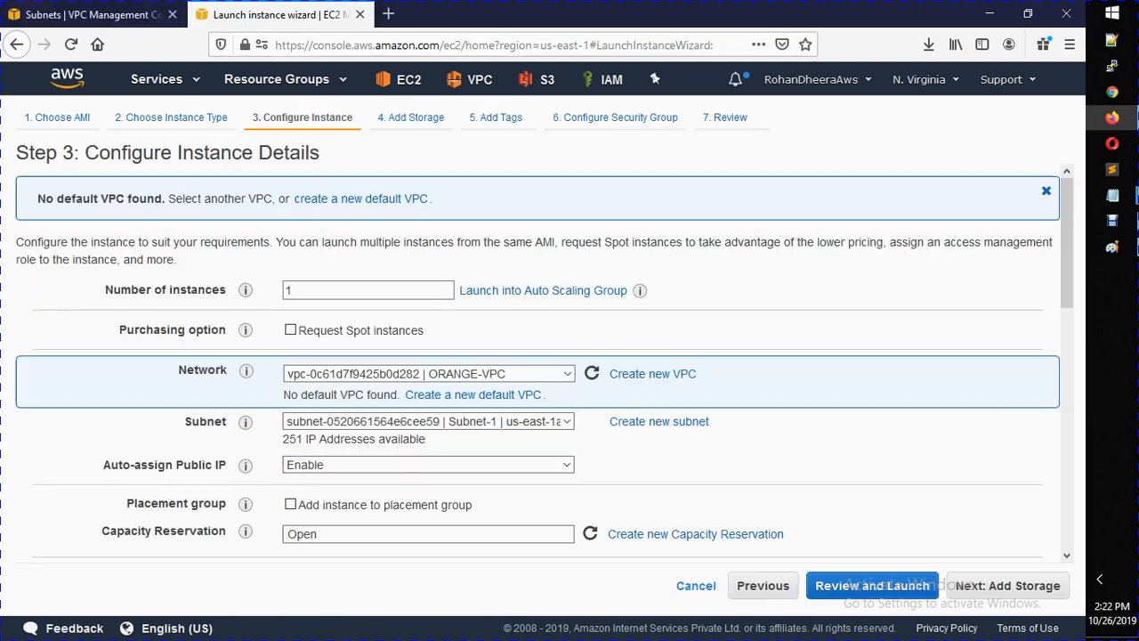
pyautogui.scroll(-6, 534, 356)
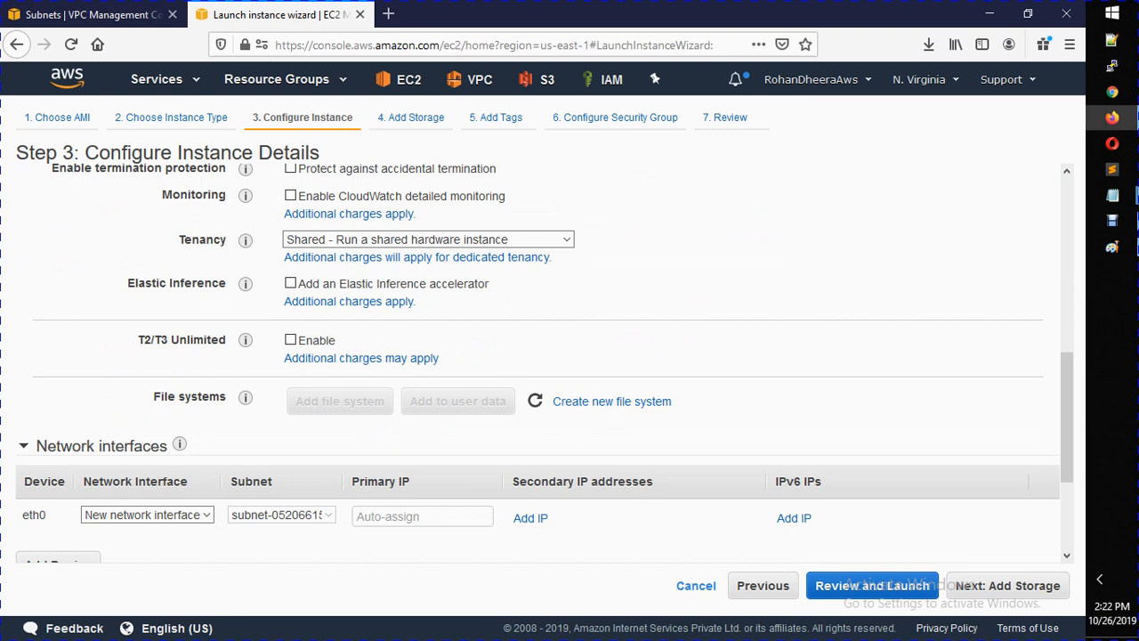
pyautogui.write('172.16.1.100')
pyautogui.press('Tab')
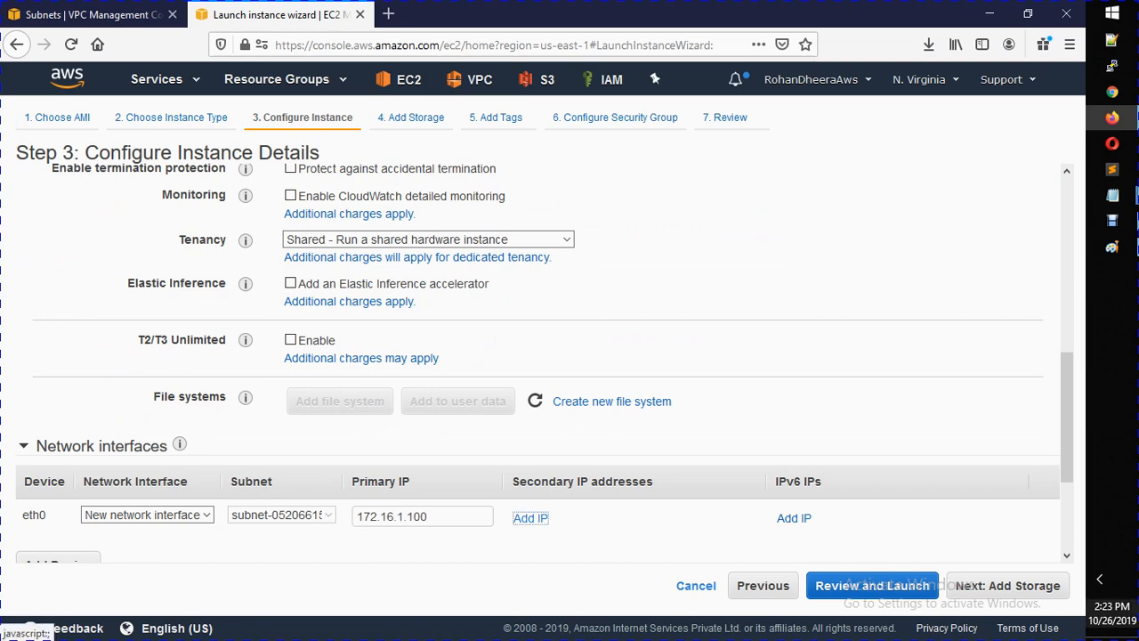
pyautogui.click(1008, 585)
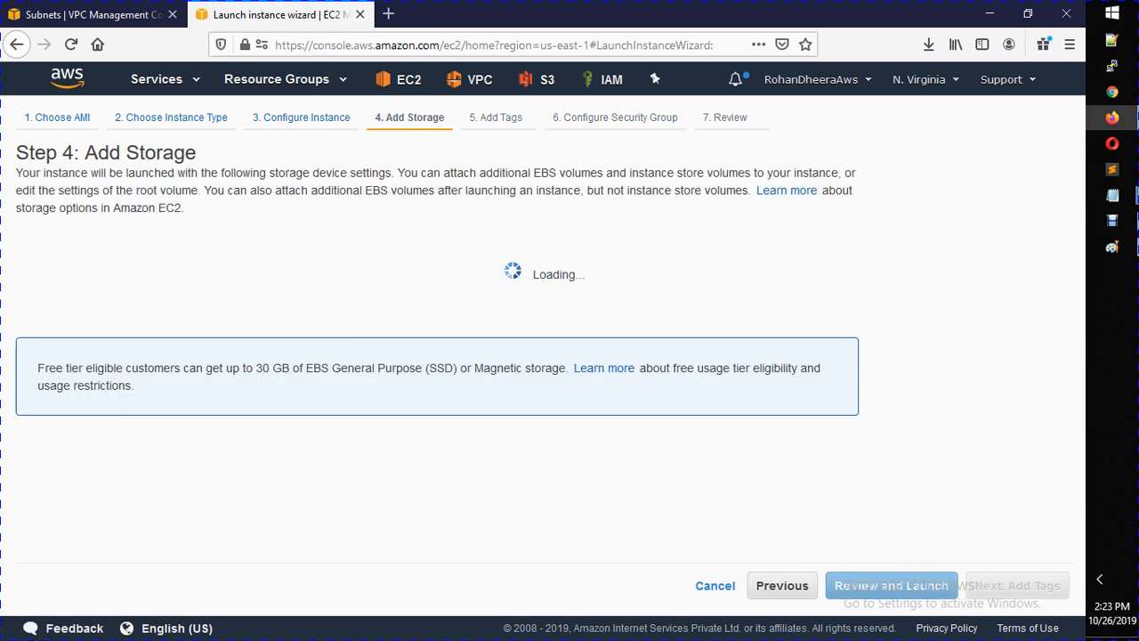
pyautogui.click(1017, 585)
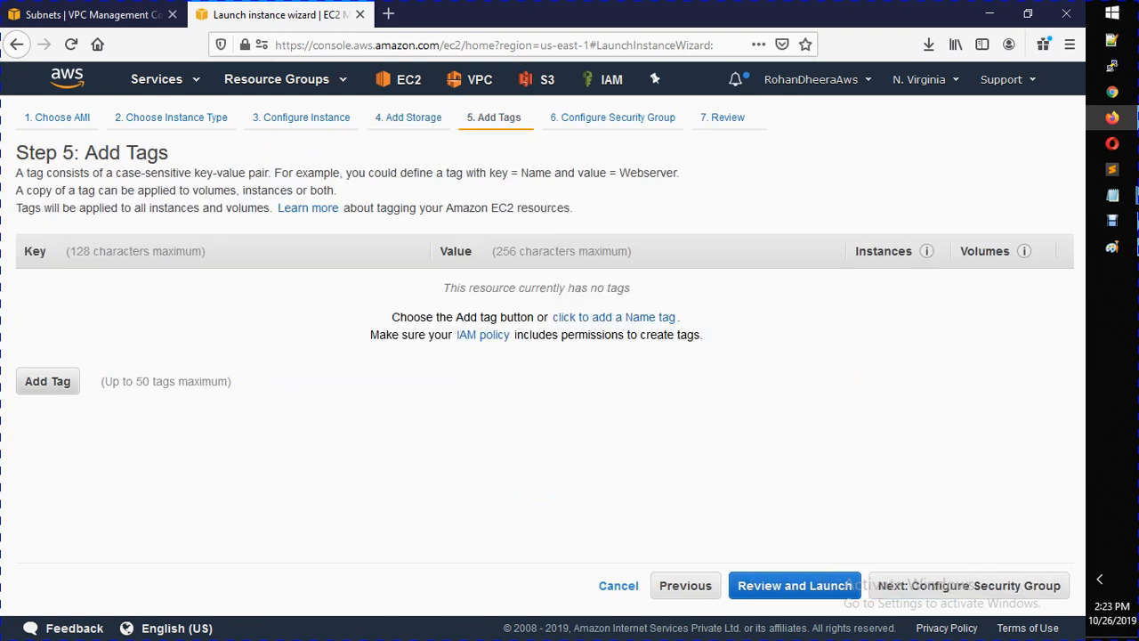
# - Add a tag to the instance with the key Name and the value Orange-Server
pyautogui.click(48, 382)
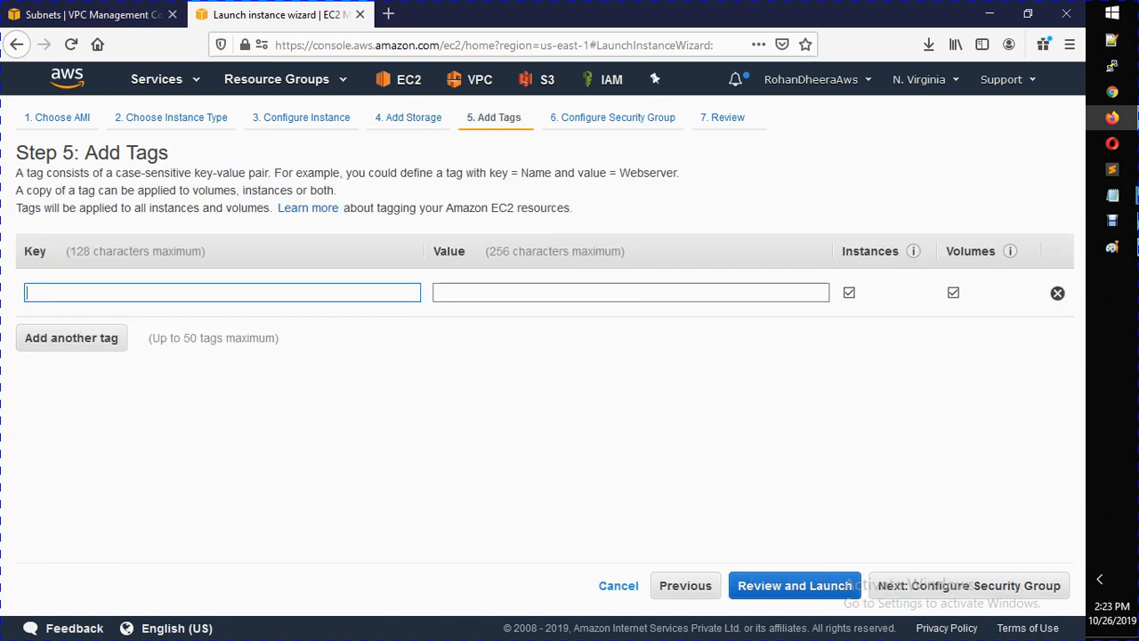
pyautogui.click(222, 293)
pyautogui.write('Name')
pyautogui.press('Tab')
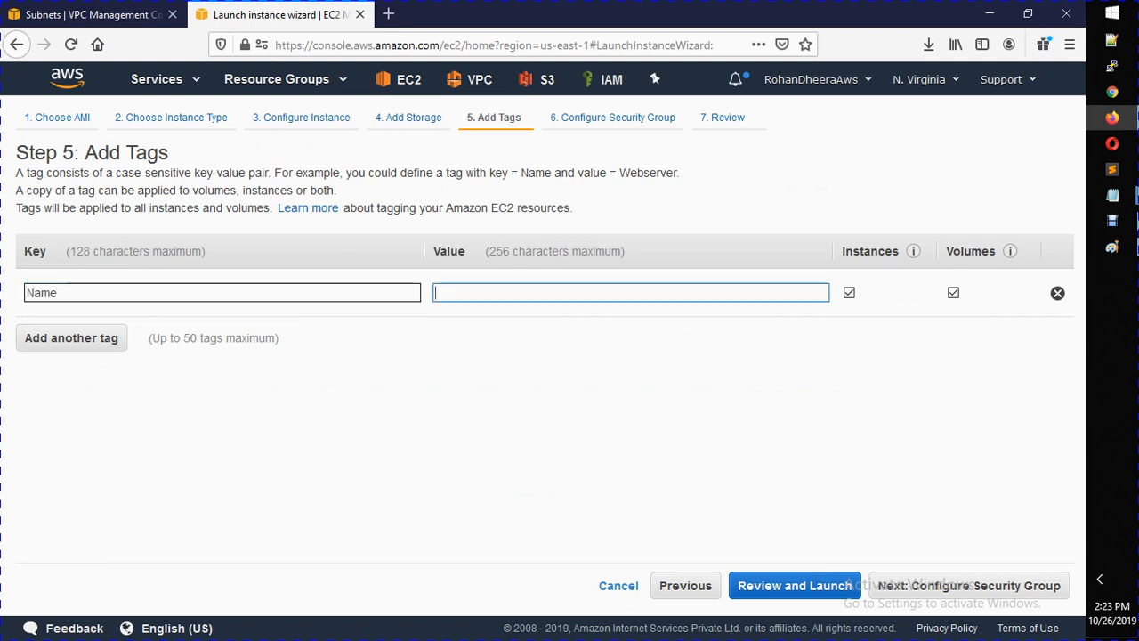
pyautogui.write('Orage')
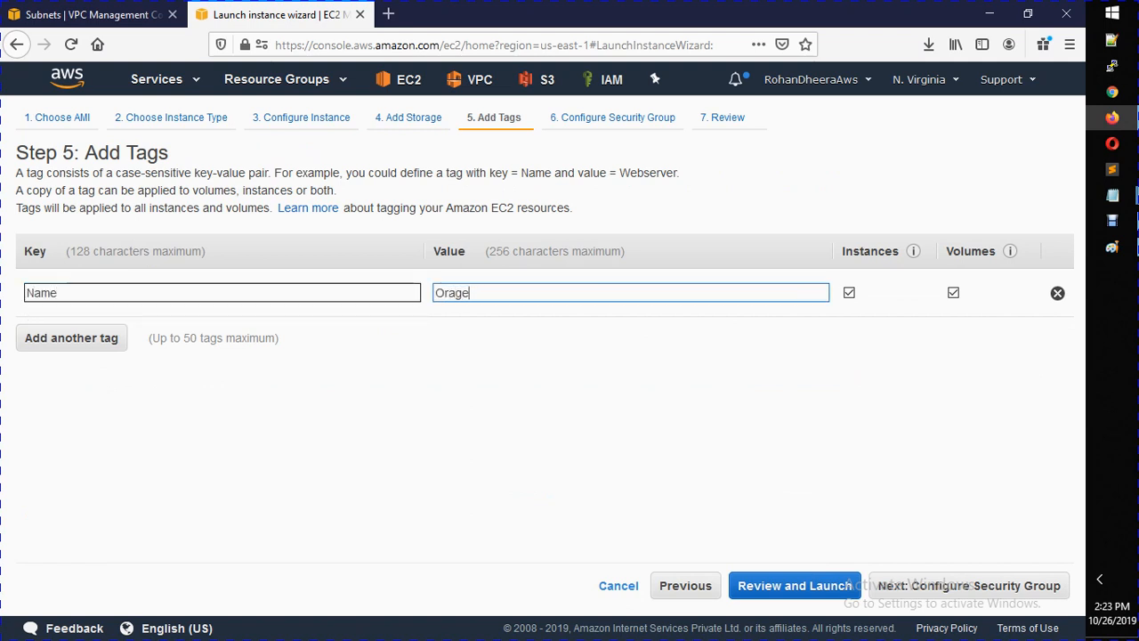
pyautogui.press('BackSpace')
pyautogui.press('BackSpace')
pyautogui.write('nge-')
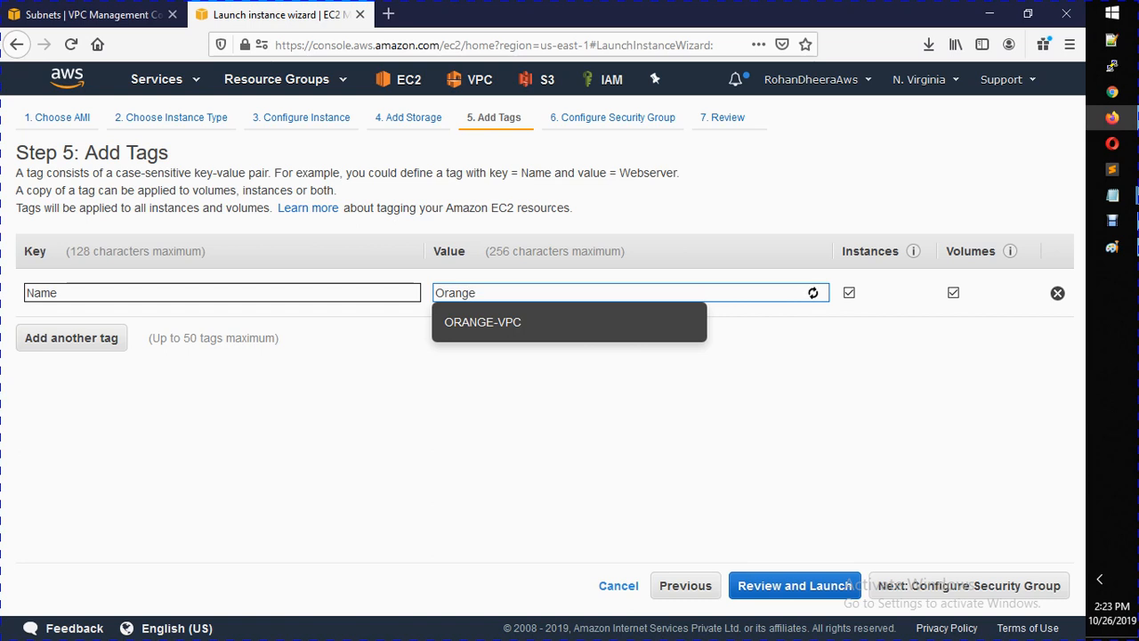
pyautogui.write('Server')
pyautogui.press('Tab')
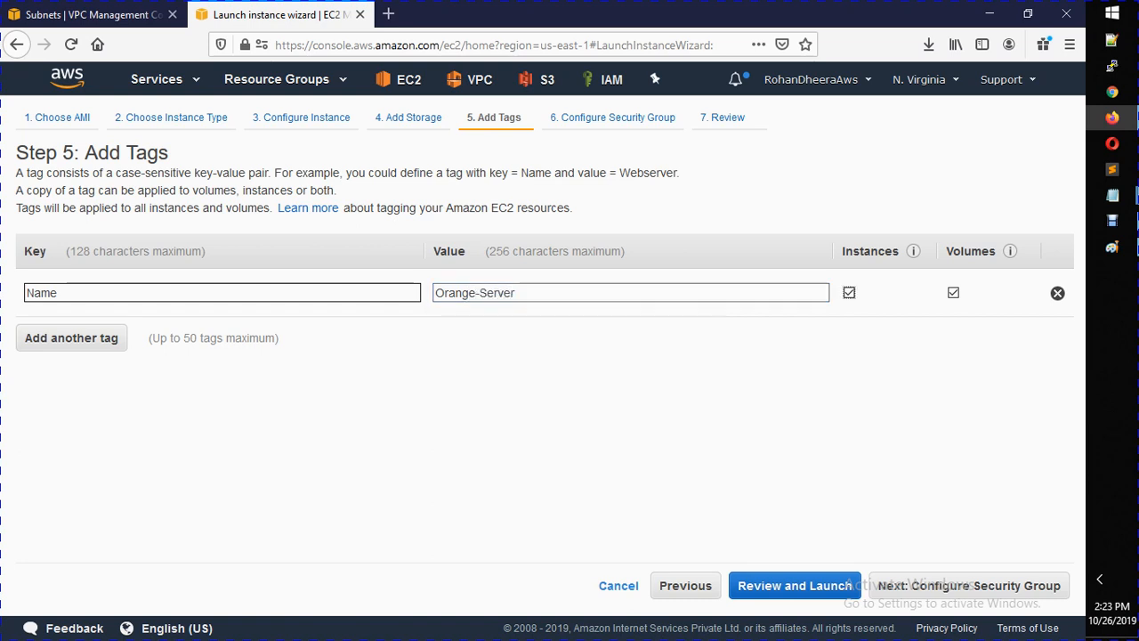
# - Assign the existing default security group to the instance and proceed to the launch review
pyautogui.click(970, 585)
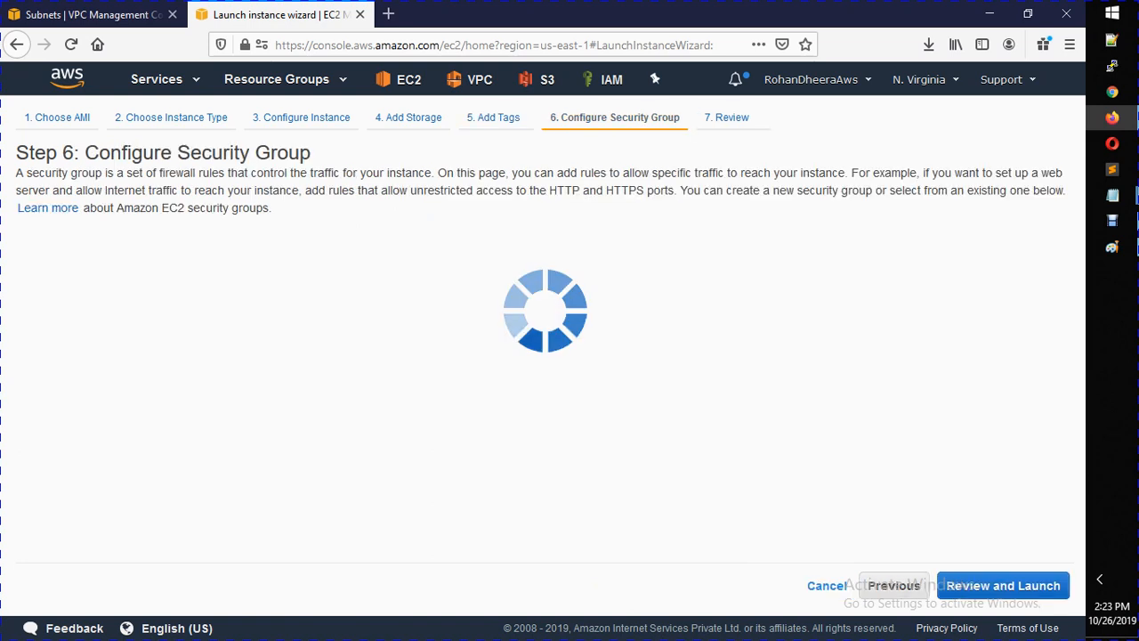
pyautogui.click(271, 255)
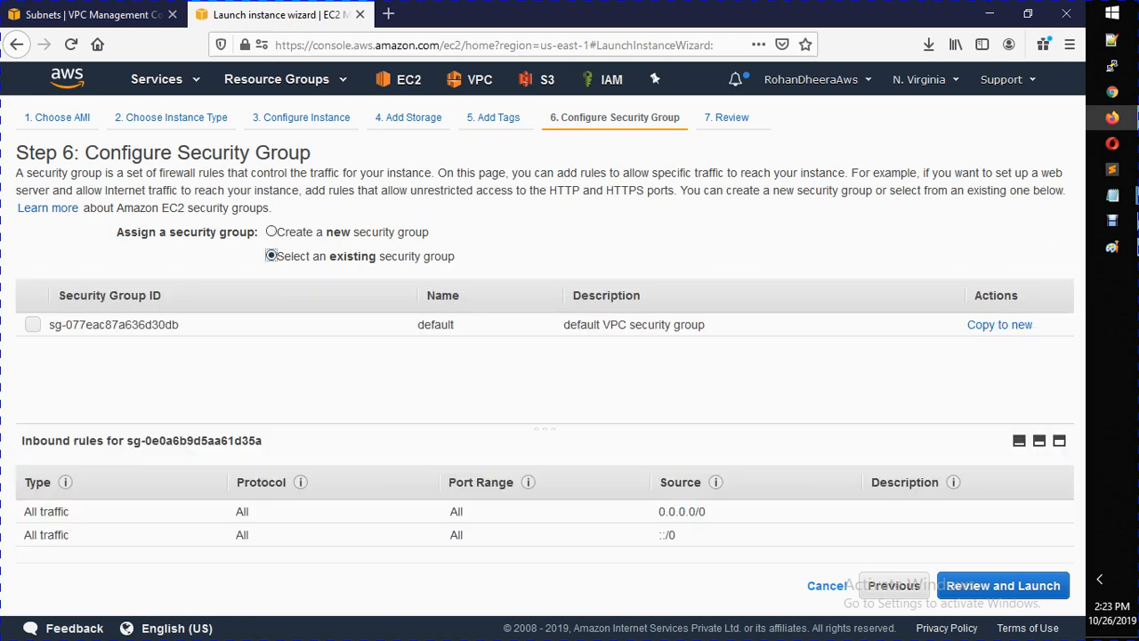
pyautogui.click(33, 325)
pyautogui.click(1003, 586)
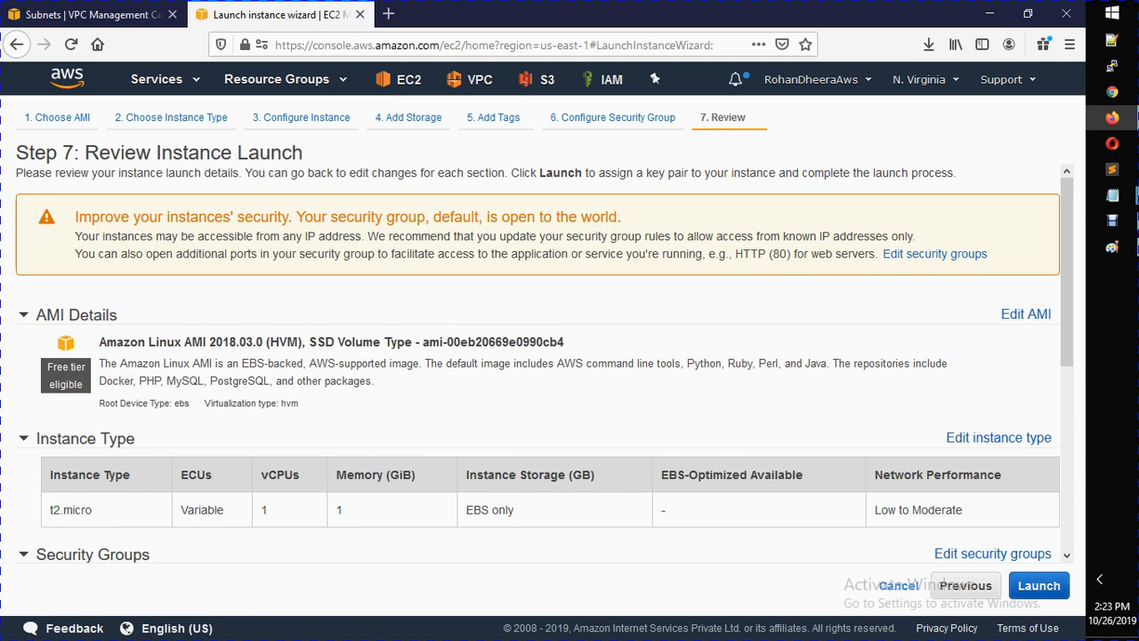
# - Launch the instance with an existing key pair, acknowledging access to its private key, and view the instances
pyautogui.scroll(-4, 1024, 545)
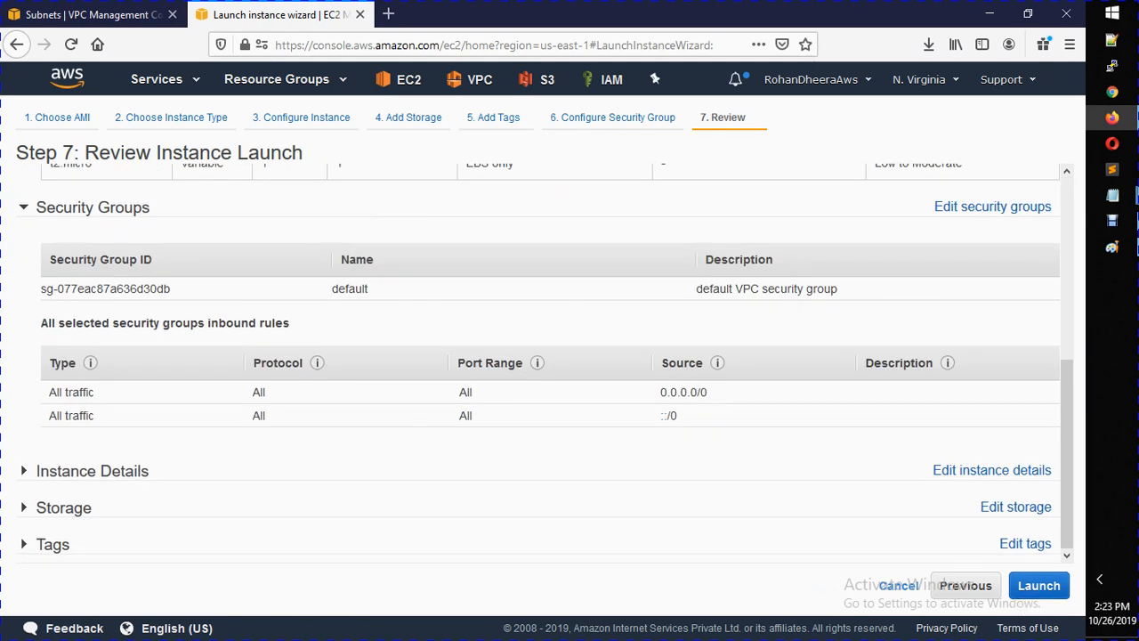
pyautogui.click(1039, 586)
pyautogui.click(301, 435)
pyautogui.click(374, 410)
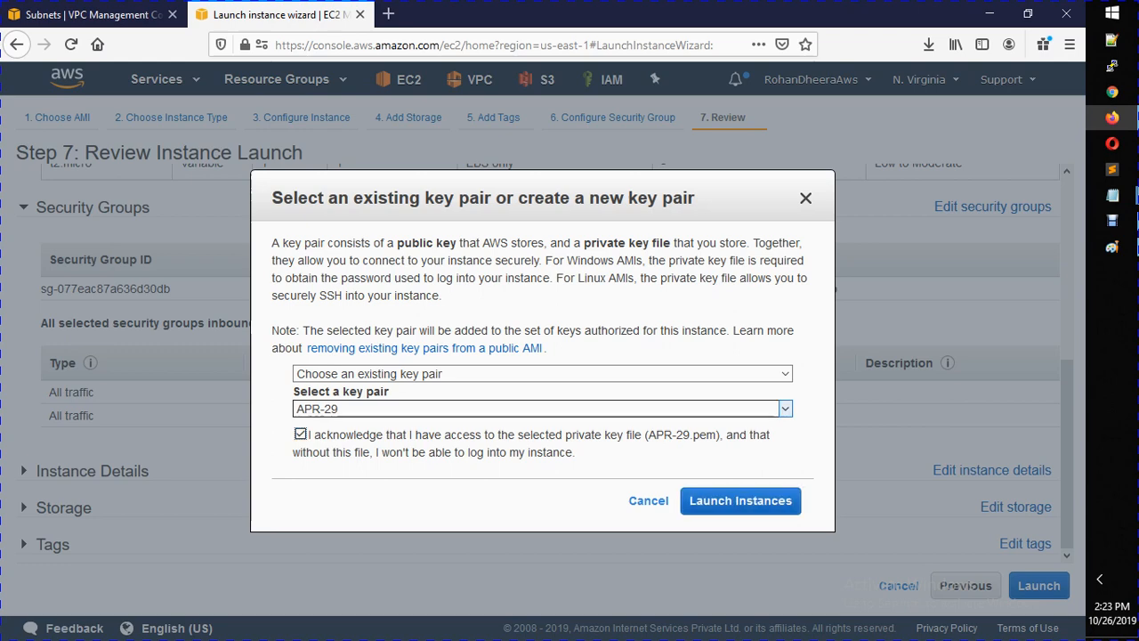
pyautogui.click(356, 516)
pyautogui.click(741, 501)
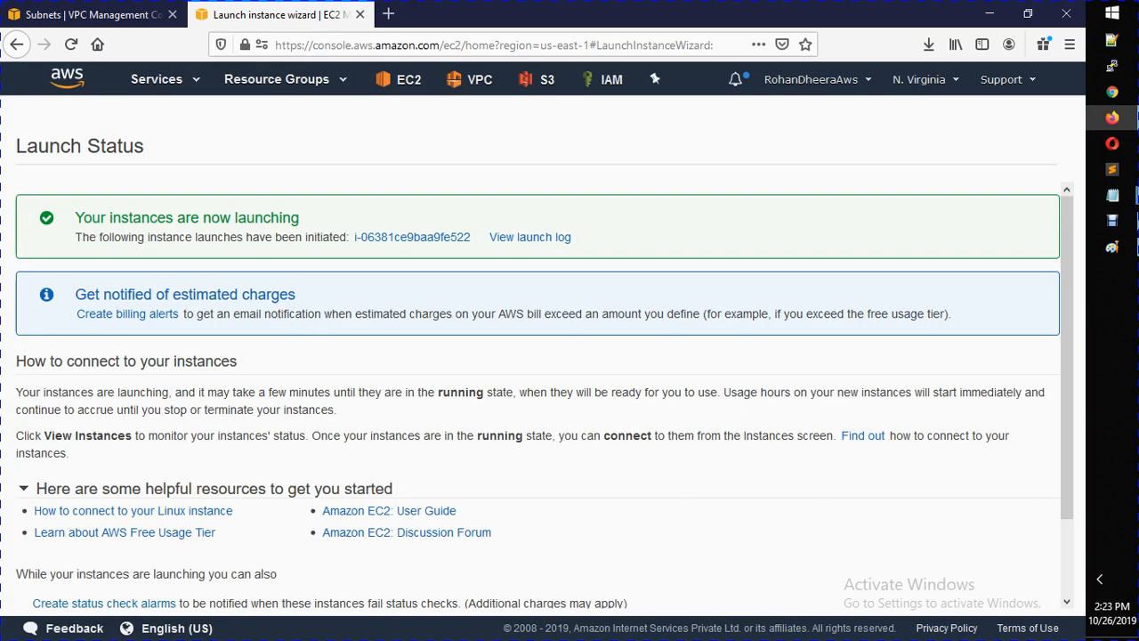
pyautogui.scroll(-3, 538, 396)
pyautogui.click(1002, 594)
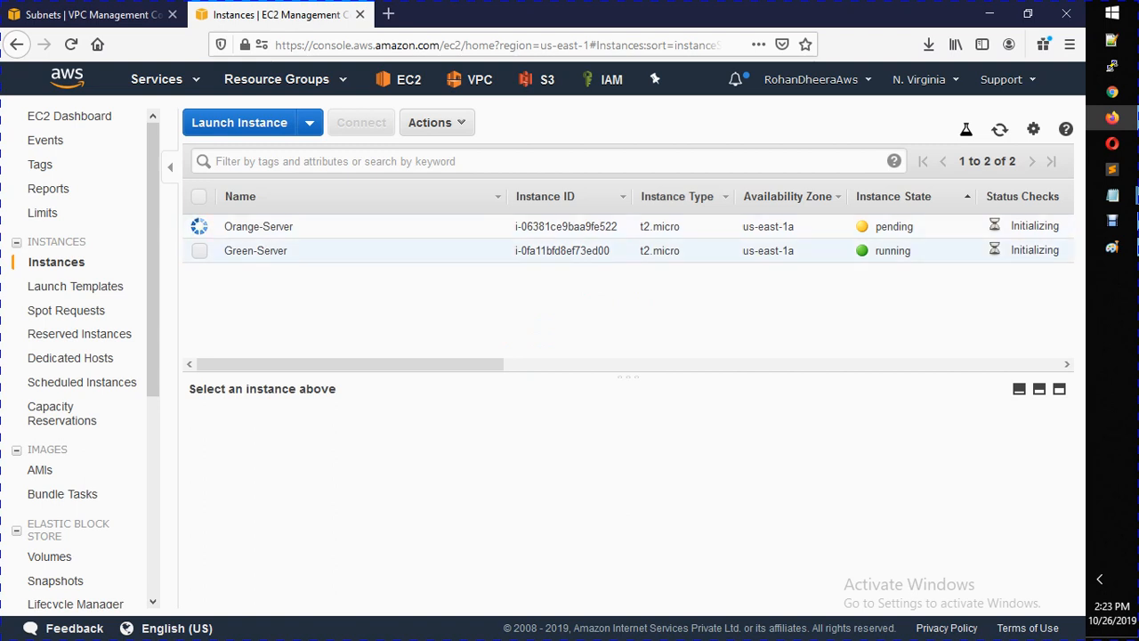
# - Copy Green-Server's public DNS, switch to PuTTY, load the saved ec2-user@ session and append the copied address to its host name
pyautogui.click(199, 250)
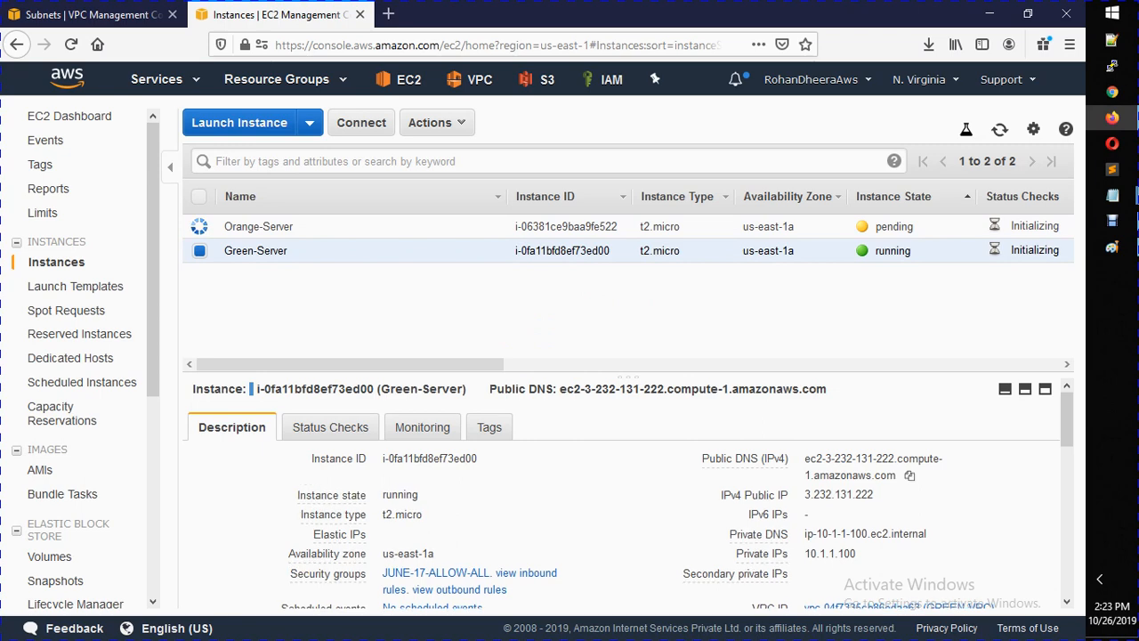
pyautogui.click(910, 476)
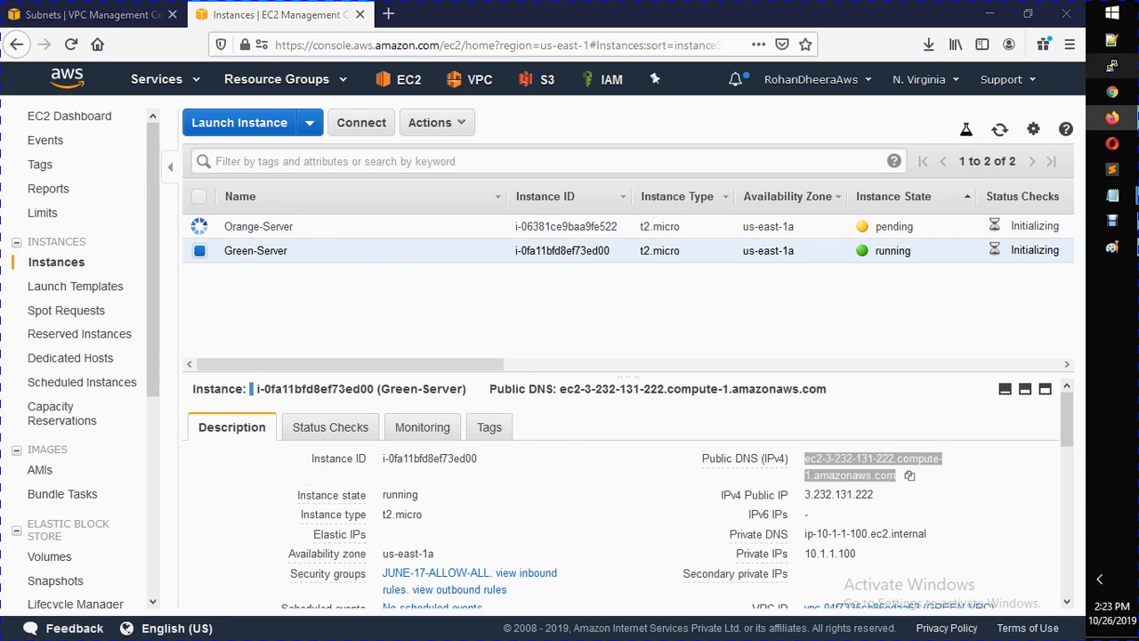
pyautogui.click(1113, 66)
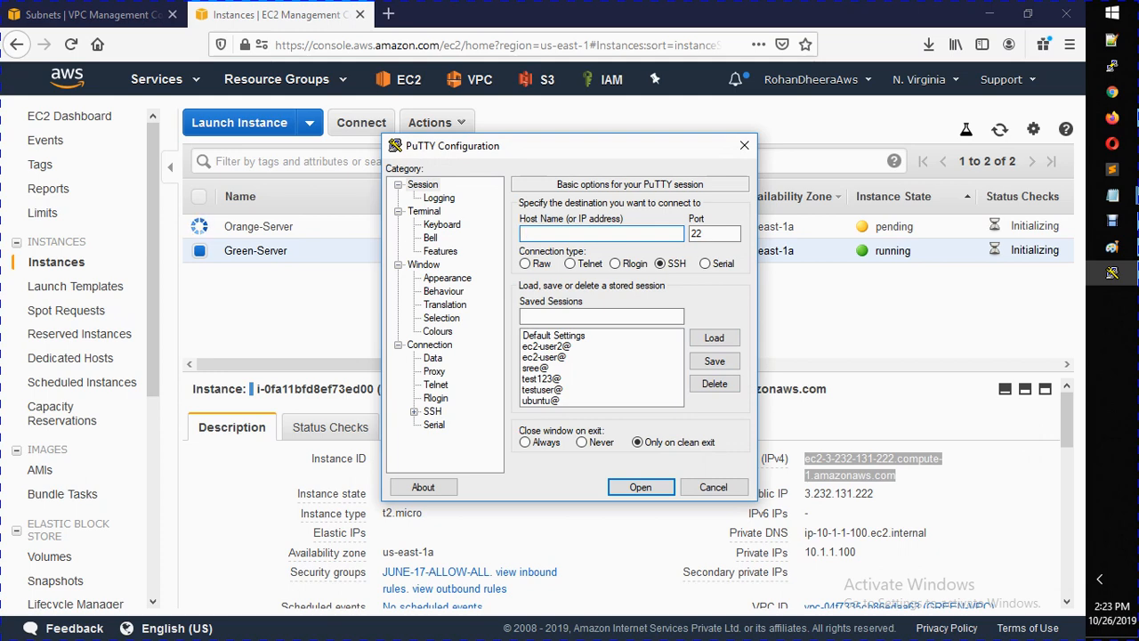
pyautogui.click(545, 356)
pyautogui.click(715, 339)
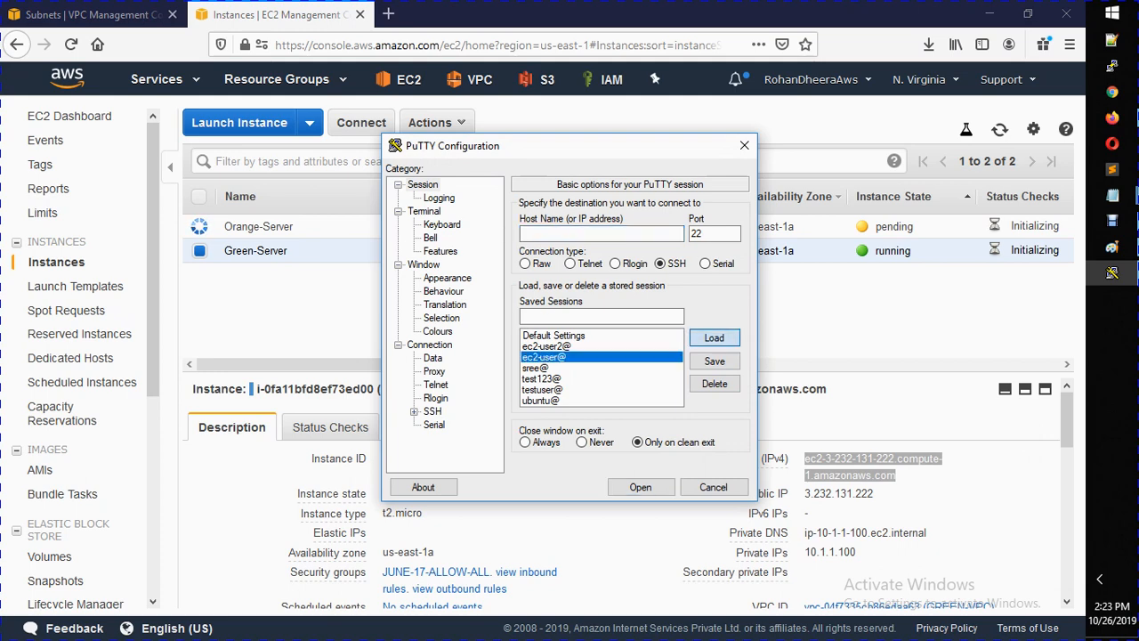
pyautogui.click(605, 234)
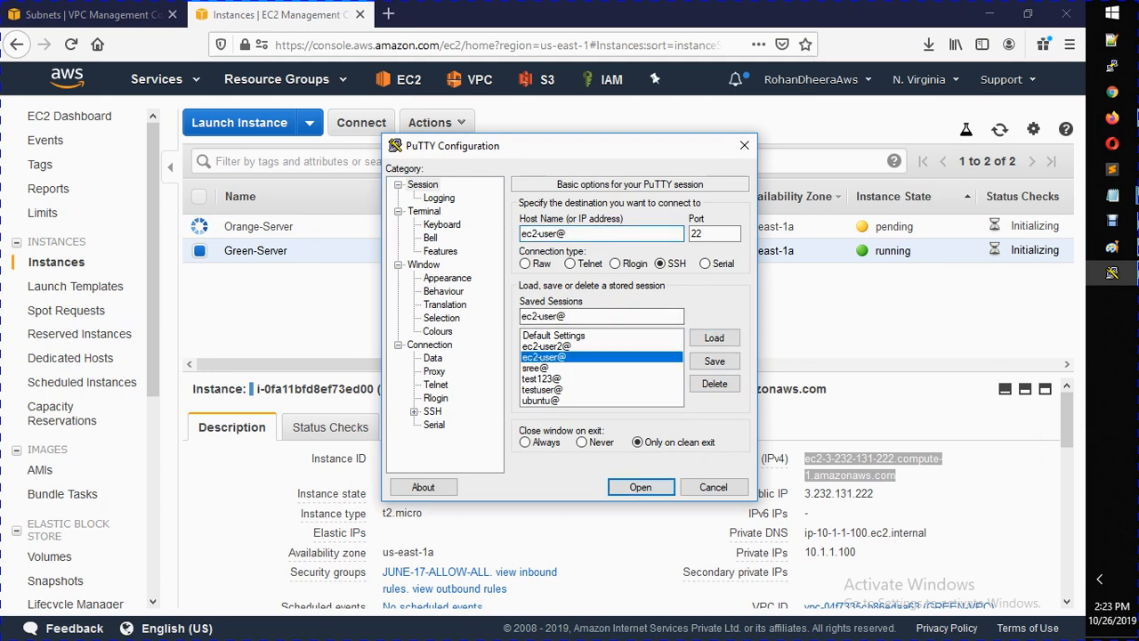
pyautogui.hotkey('ctrl', 'v')
# - Set the red value of the PuTTY session's Default Foreground colour to 0
pyautogui.click(446, 277)
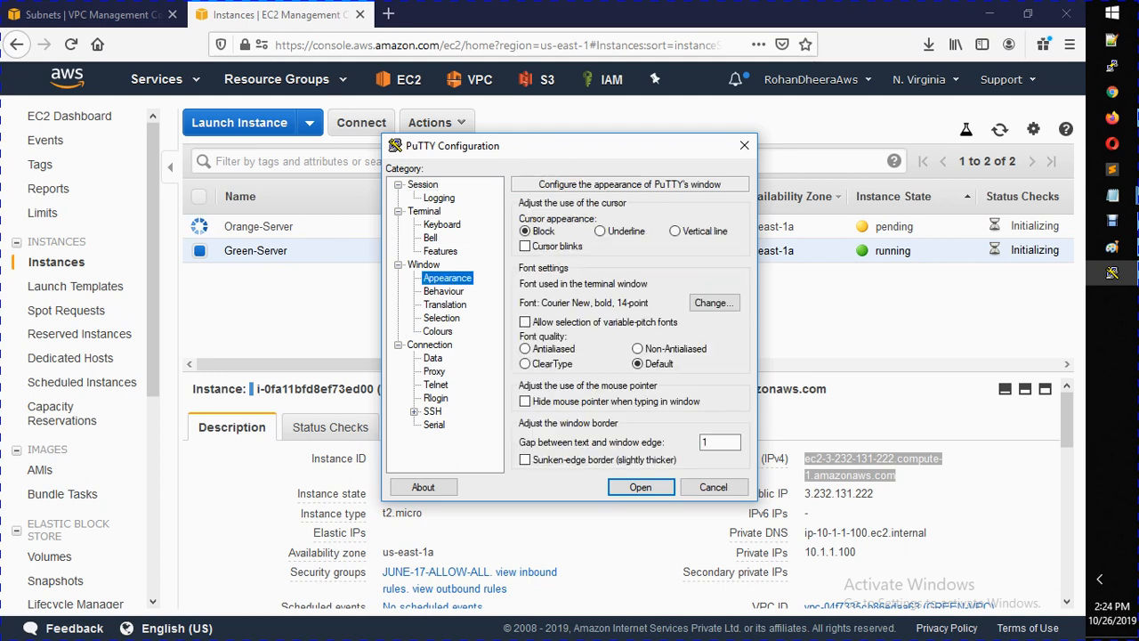
pyautogui.click(438, 332)
pyautogui.click(561, 367)
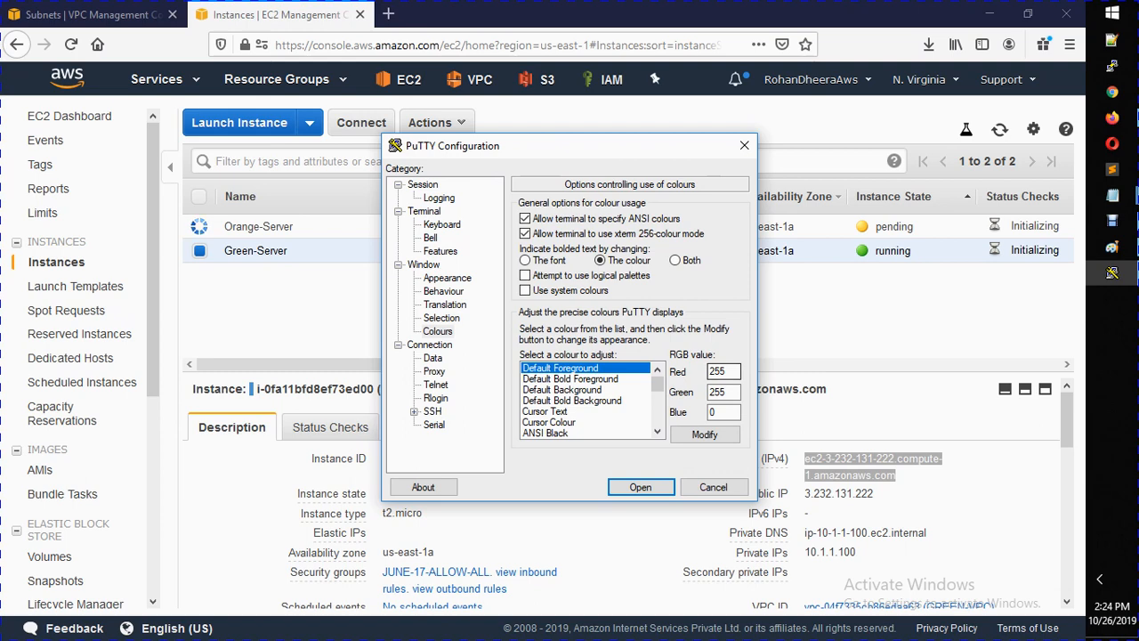
pyautogui.doubleClick(718, 372)
pyautogui.write('0')
# - Check that LaptopKey.ppk is the SSH private key file, open the connection to Green-Server and submit the key passphrase
pyautogui.click(414, 411)
pyautogui.click(449, 398)
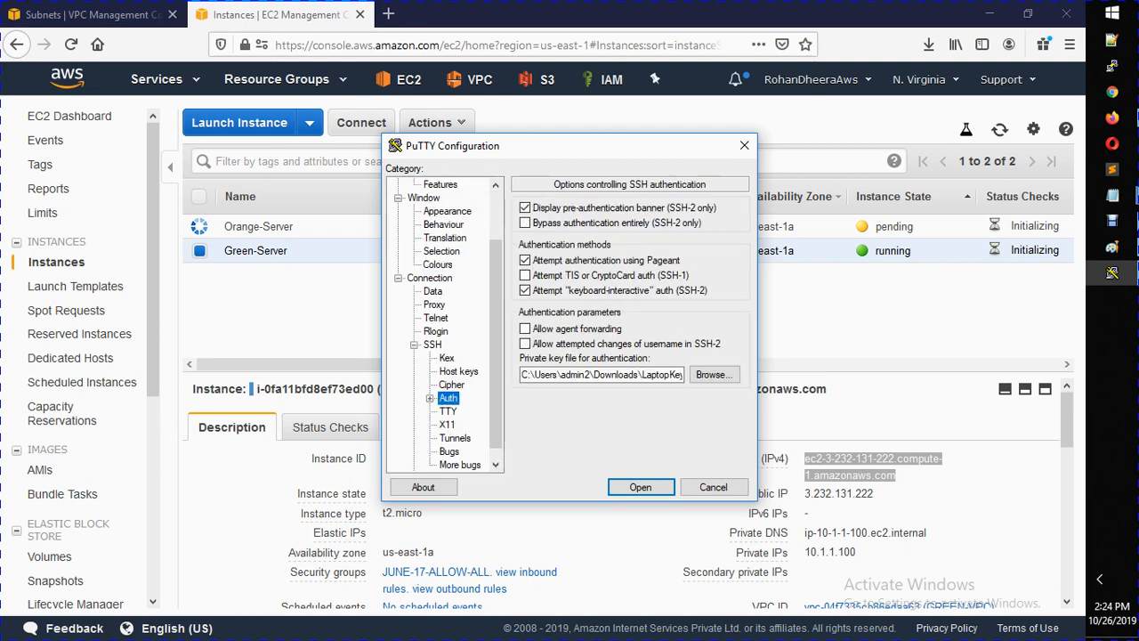
pyautogui.moveTo(588, 375); pyautogui.dragTo(683, 374)
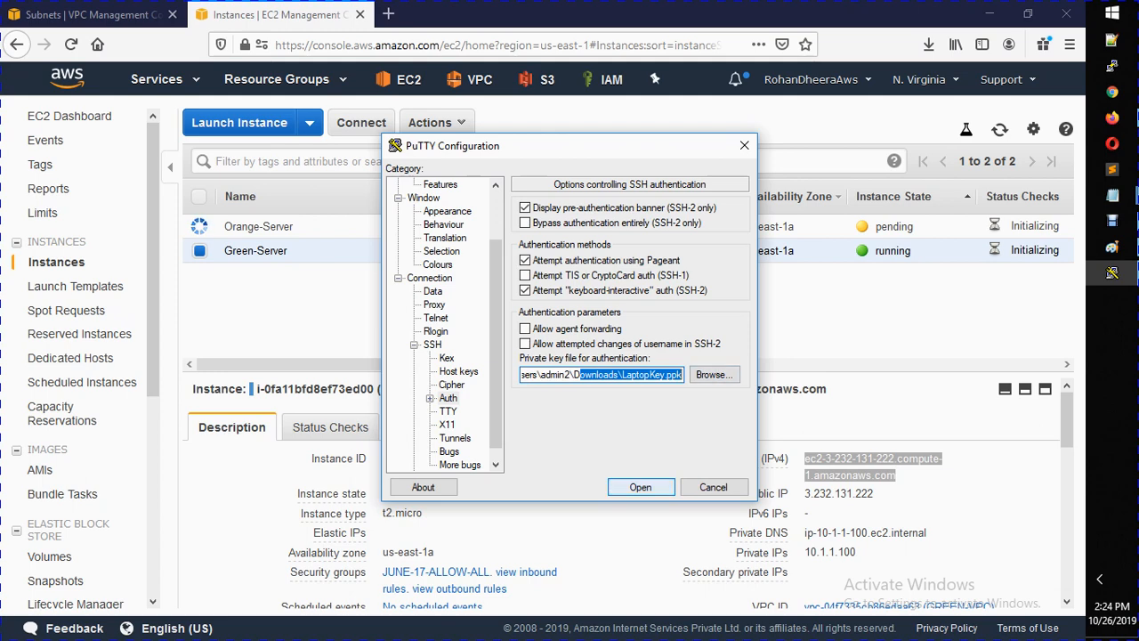
pyautogui.click(641, 487)
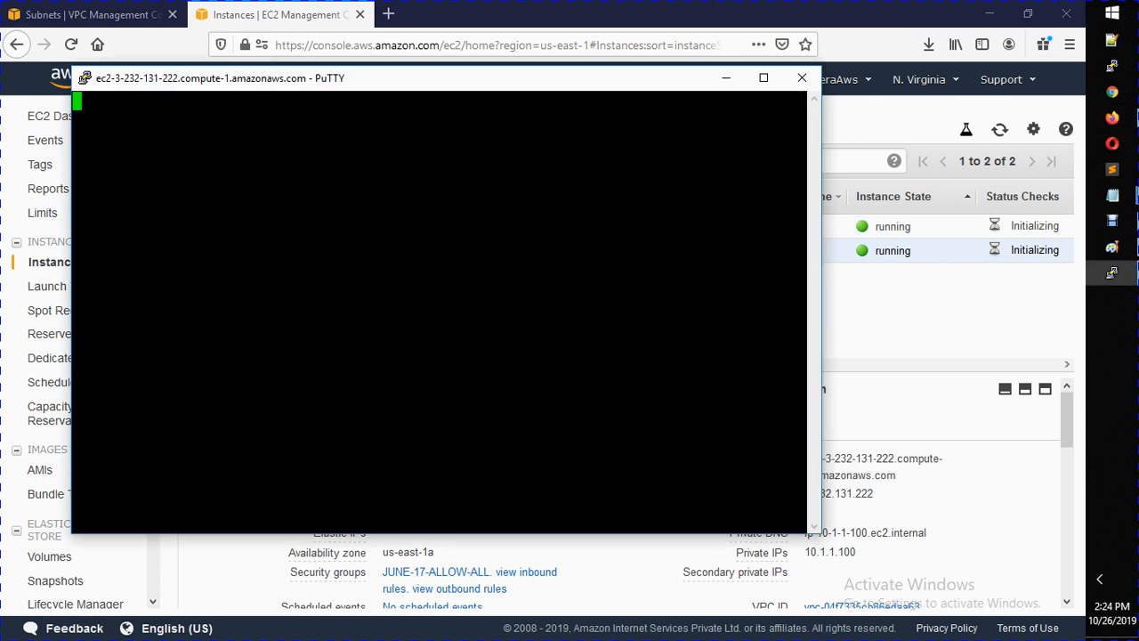
pyautogui.press('Tab')
pyautogui.press('Return')
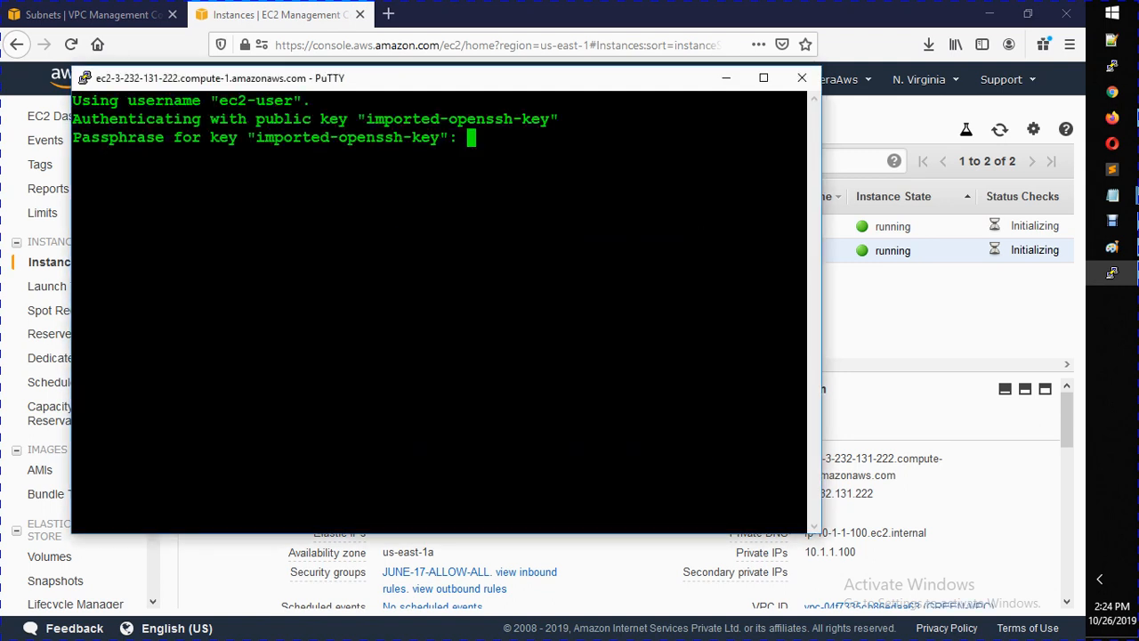
pyautogui.press('Return')
# - Become root on Green-Server with sudo su - and clear its terminal, moving the window aside
pyautogui.write('sudo')
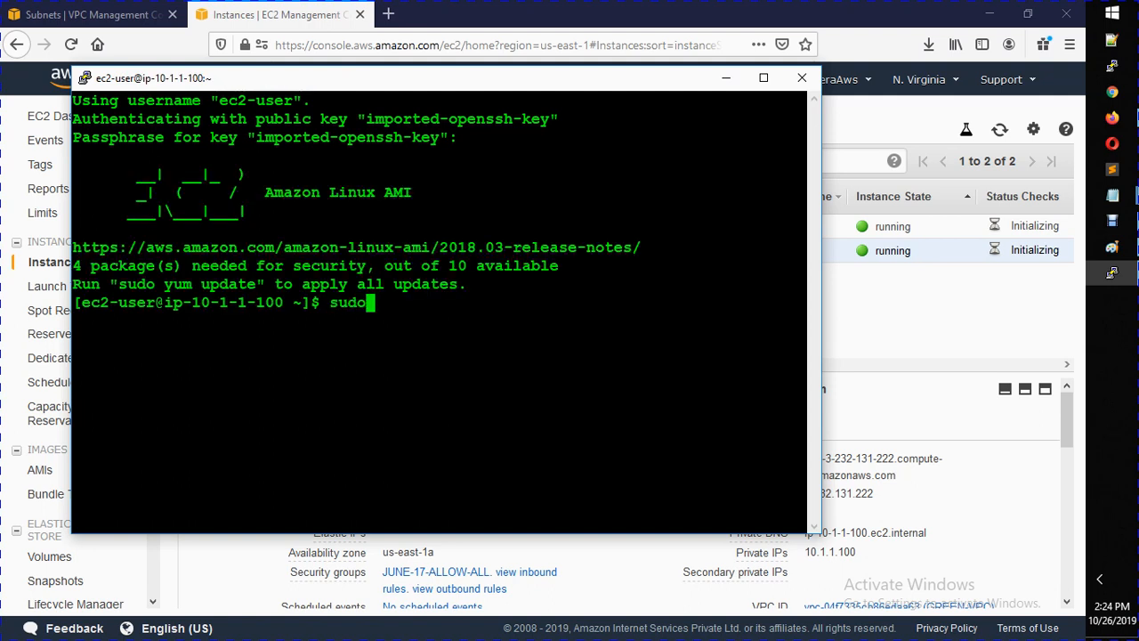
pyautogui.write(' su -')
pyautogui.press('Return')
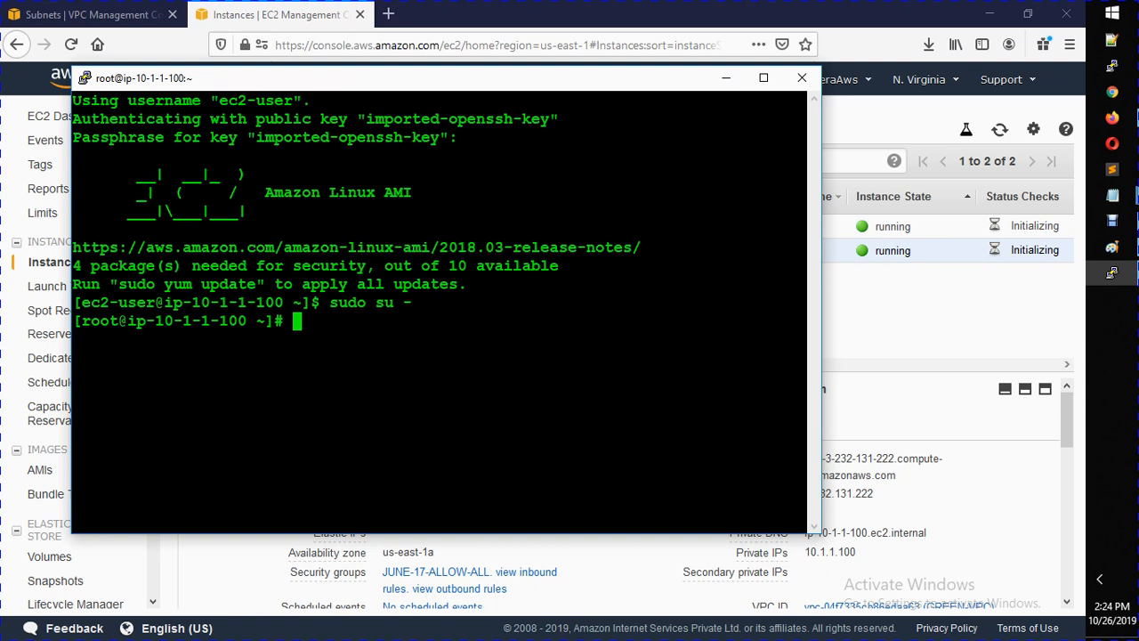
pyautogui.hotkey('ctrl', 'l')
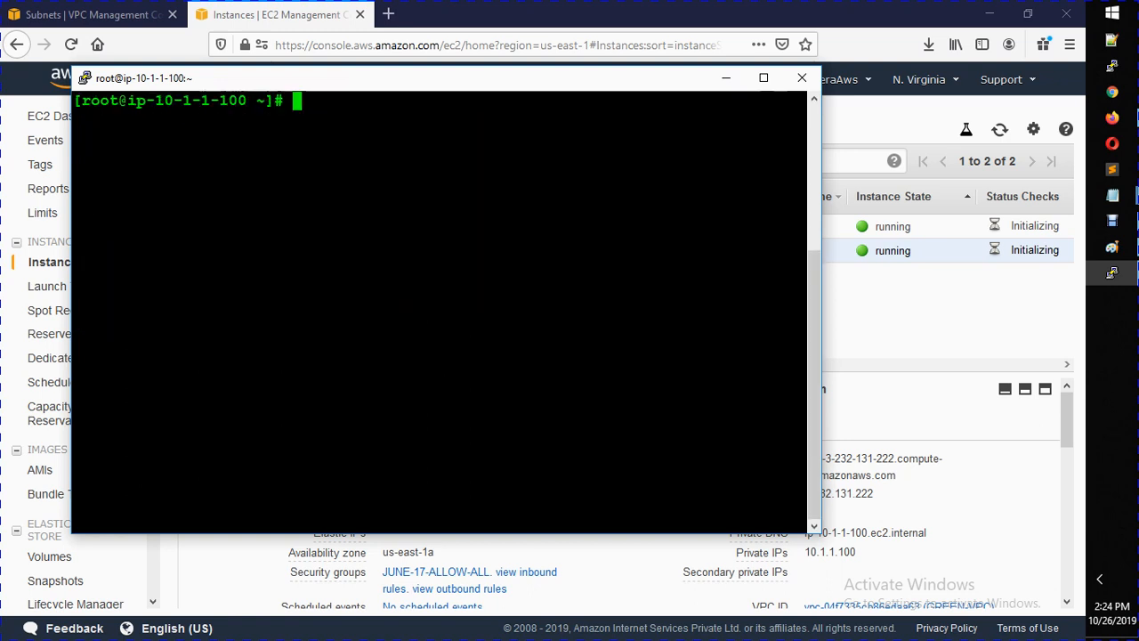
pyautogui.moveTo(236, 76); pyautogui.dragTo(182, 47)
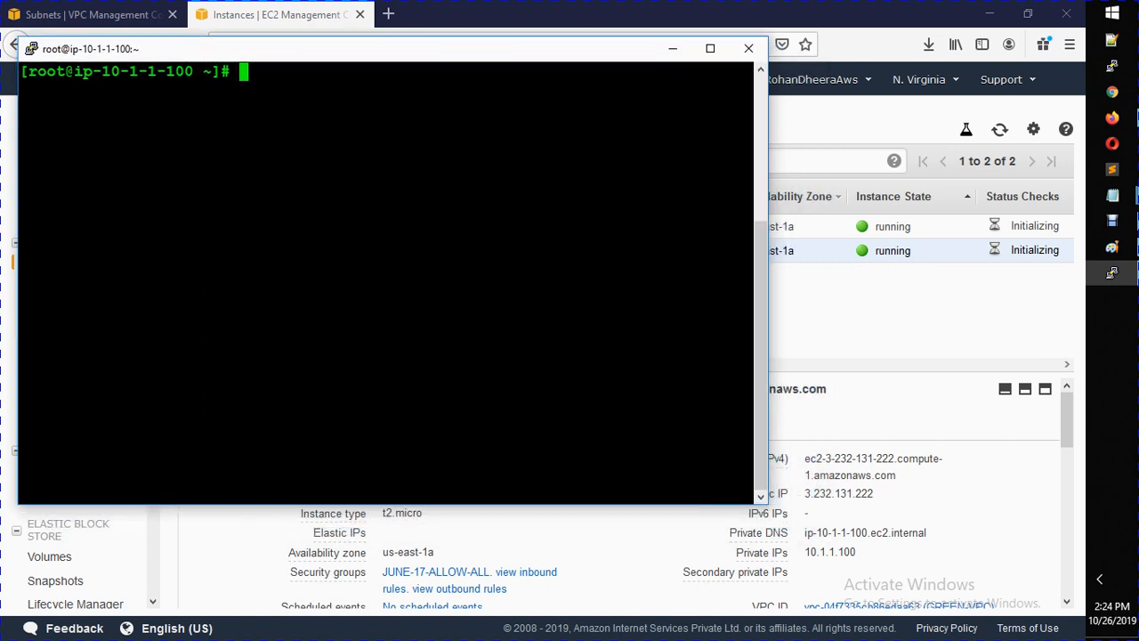
pyautogui.write('ping www.')
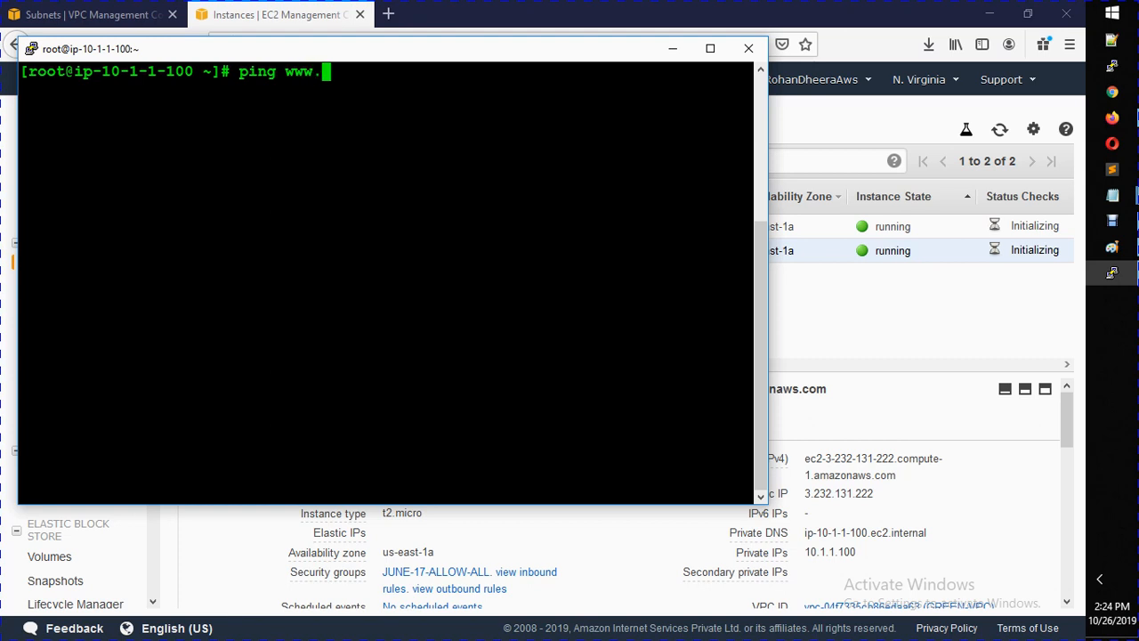
pyautogui.write('google.cm')
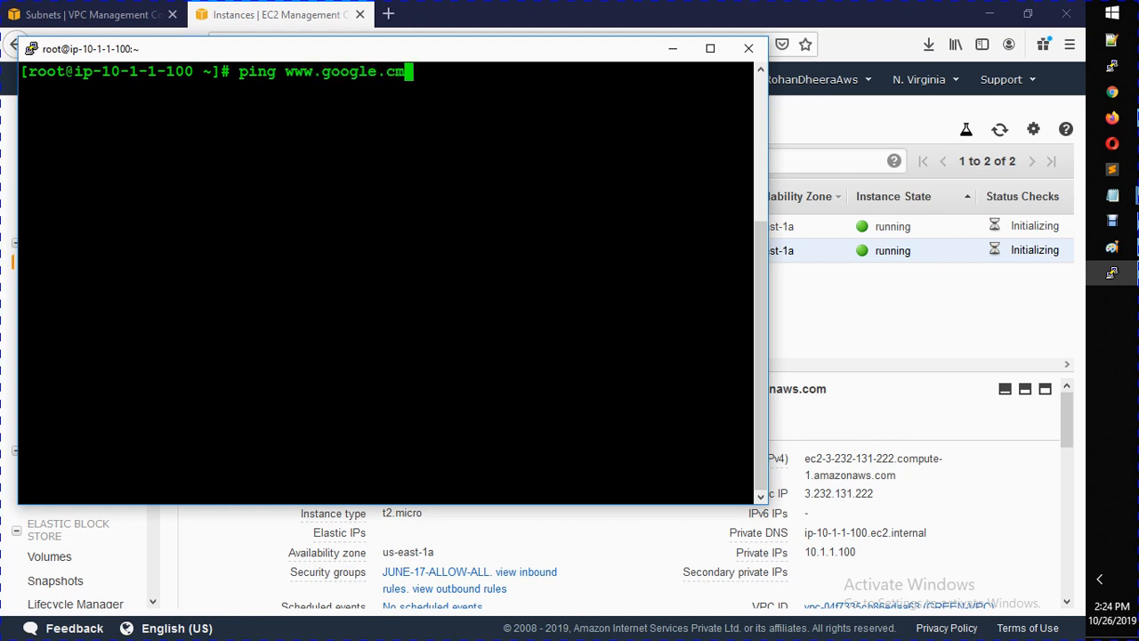
pyautogui.press('BackSpace')
pyautogui.write('om')
pyautogui.press('Return')
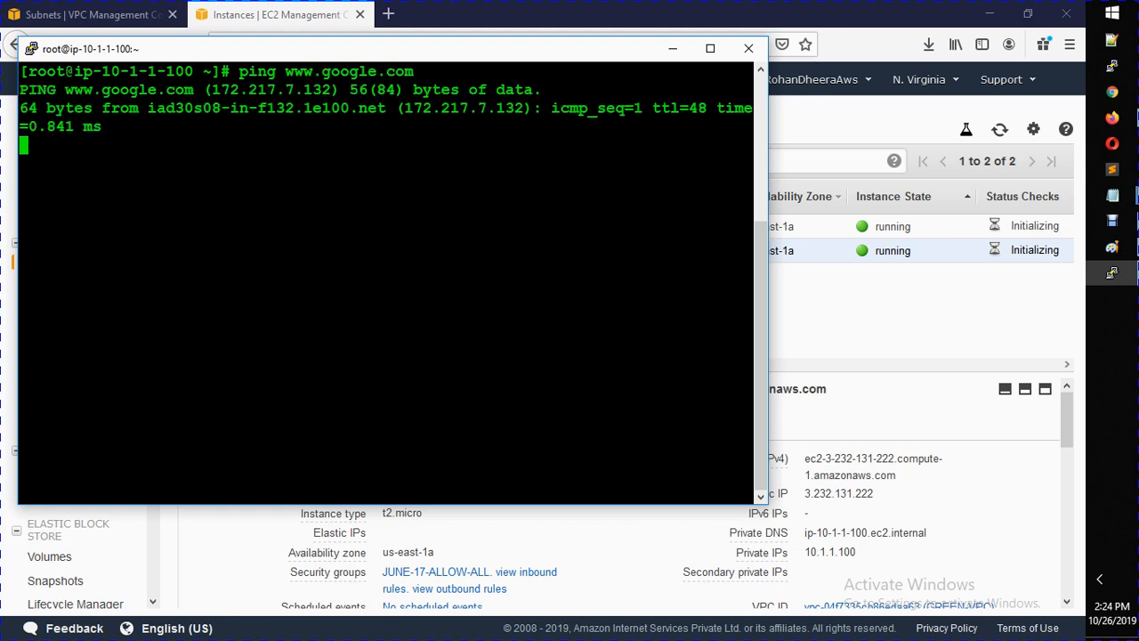
pyautogui.hotkey('ctrl', 'c')
pyautogui.hotkey('ctrl', 'l')
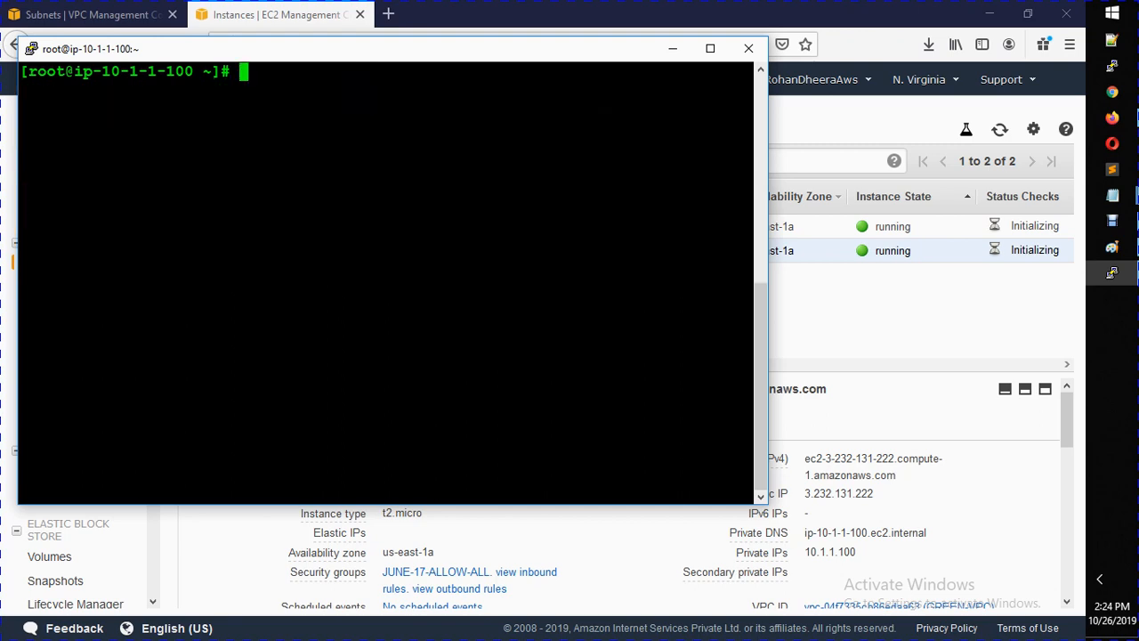
# - Switch to the EC2 console, select Orange-Server and copy its IPv4 public IP
pyautogui.hotkey('alt', 'Tab')
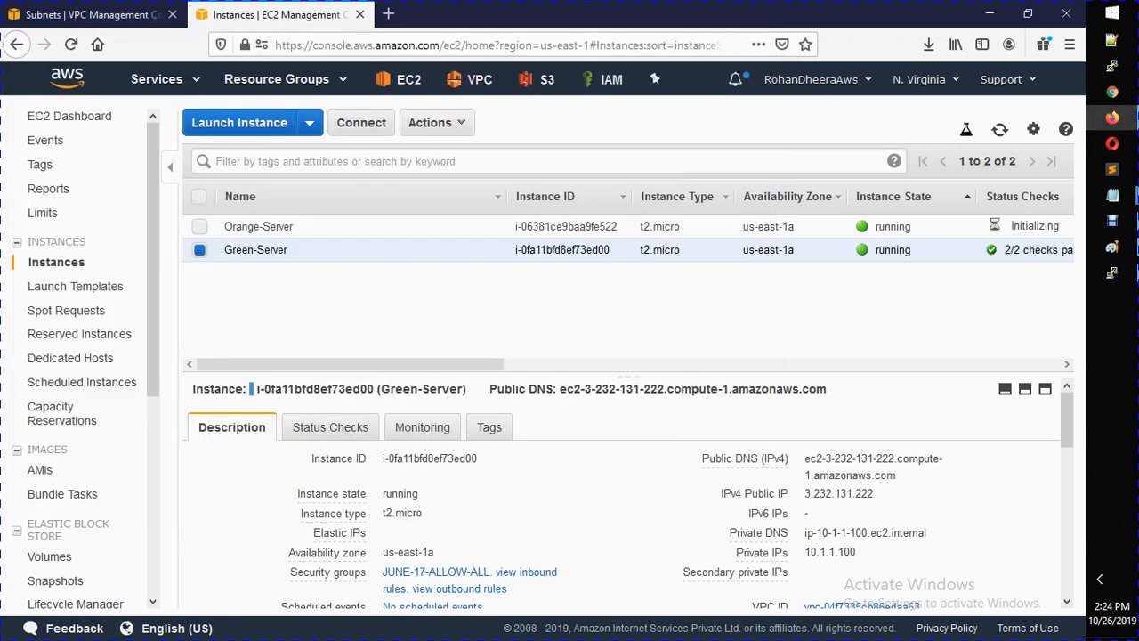
pyautogui.click(258, 226)
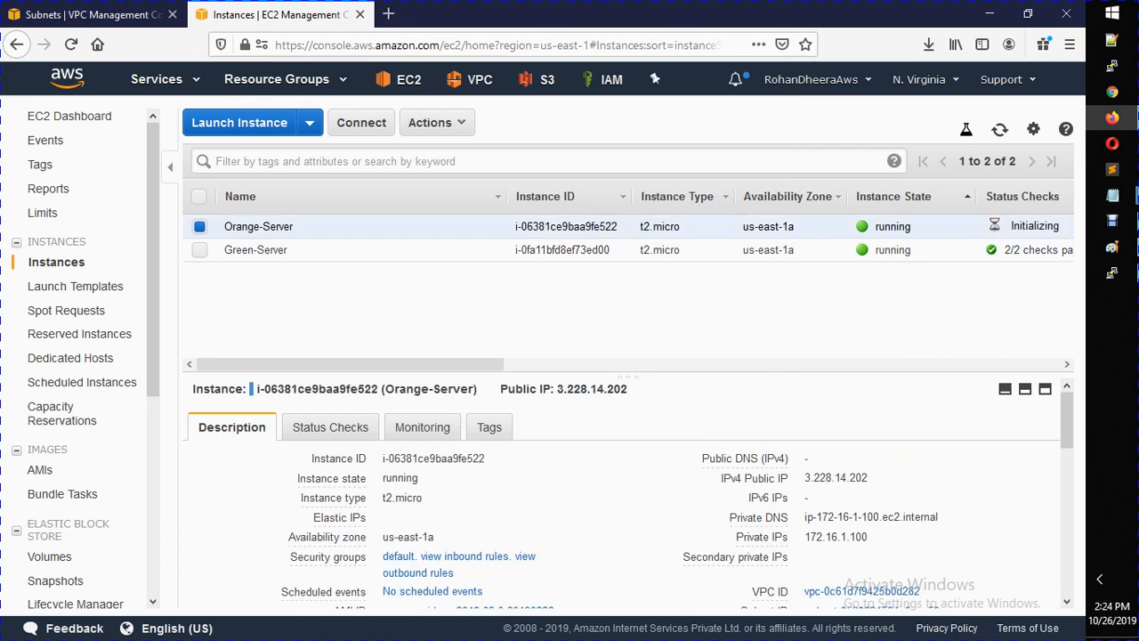
pyautogui.moveTo(808, 458); pyautogui.dragTo(862, 479)
pyautogui.click(699, 474)
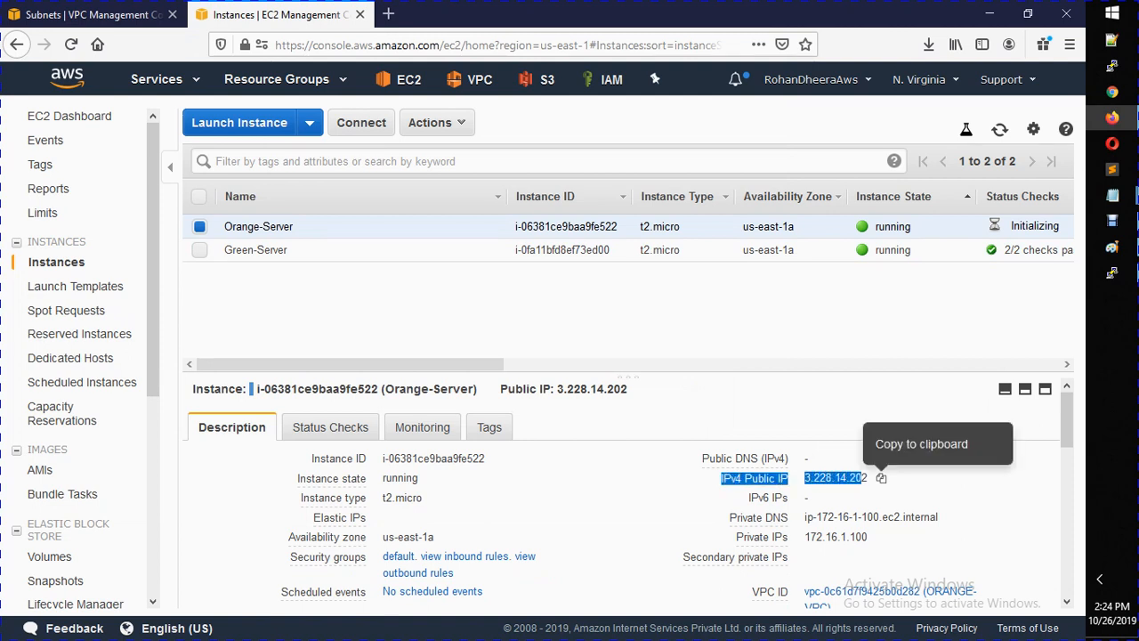
pyautogui.click(881, 478)
# - Switch to a new PuTTY configuration, load the saved ec2-user@ session and append the copied IP to its host name
pyautogui.click(1113, 67)
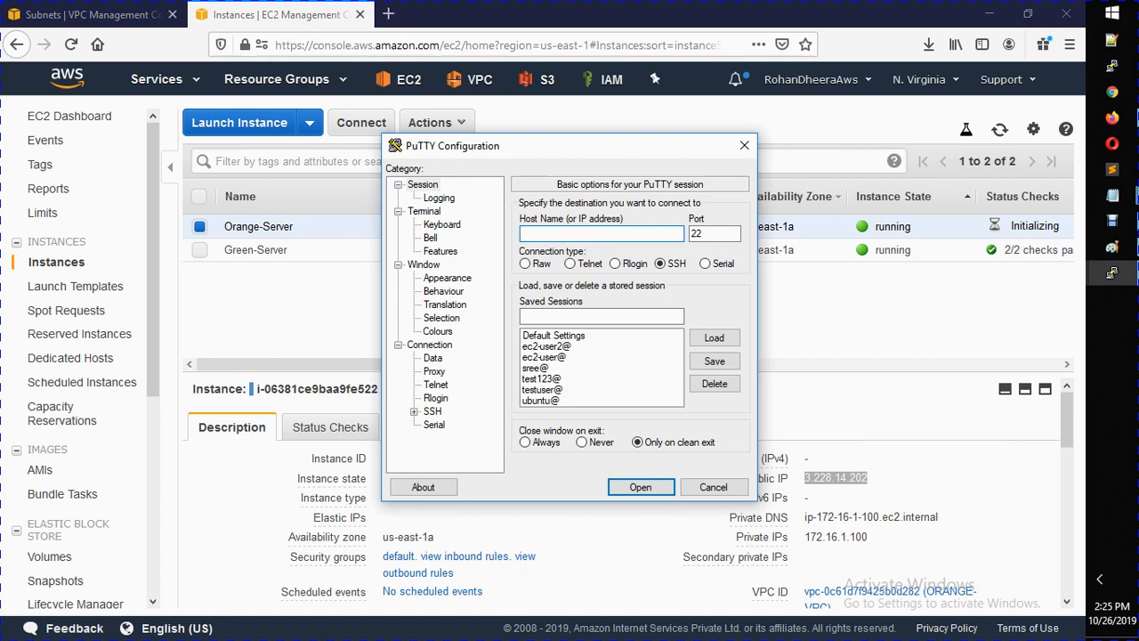
pyautogui.click(544, 357)
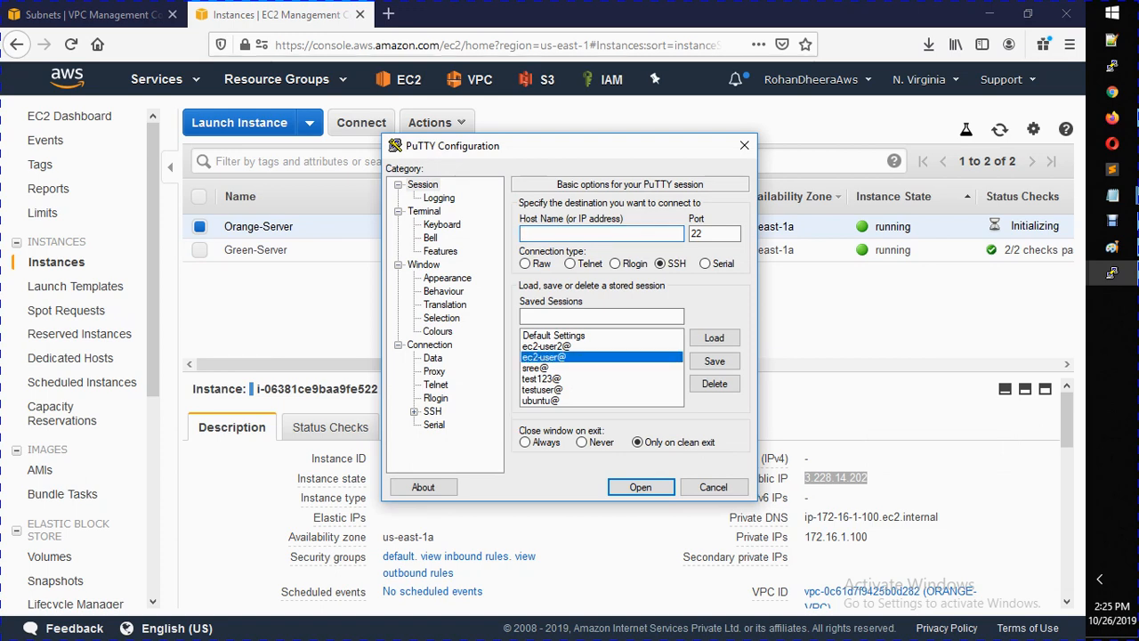
pyautogui.click(715, 338)
pyautogui.click(605, 233)
pyautogui.hotkey('ctrl', 'v')
# - Connect to Orange-Server, trusting its host key and submitting the key passphrase, and become root with sudo su -
pyautogui.click(640, 487)
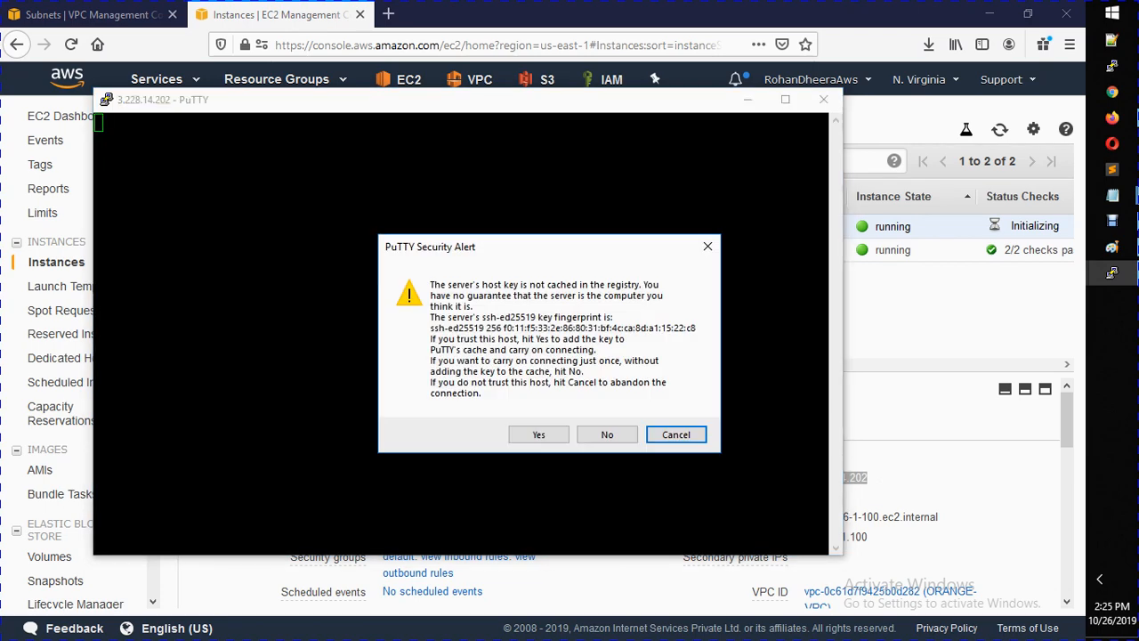
pyautogui.click(538, 435)
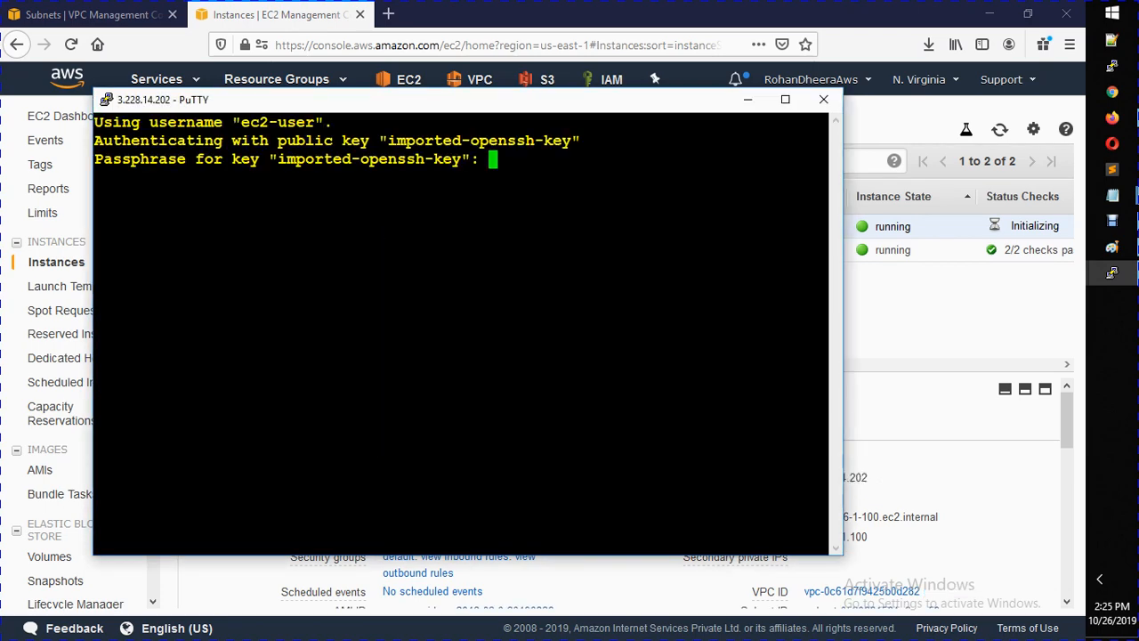
pyautogui.press('Return')
pyautogui.write('sudo su -')
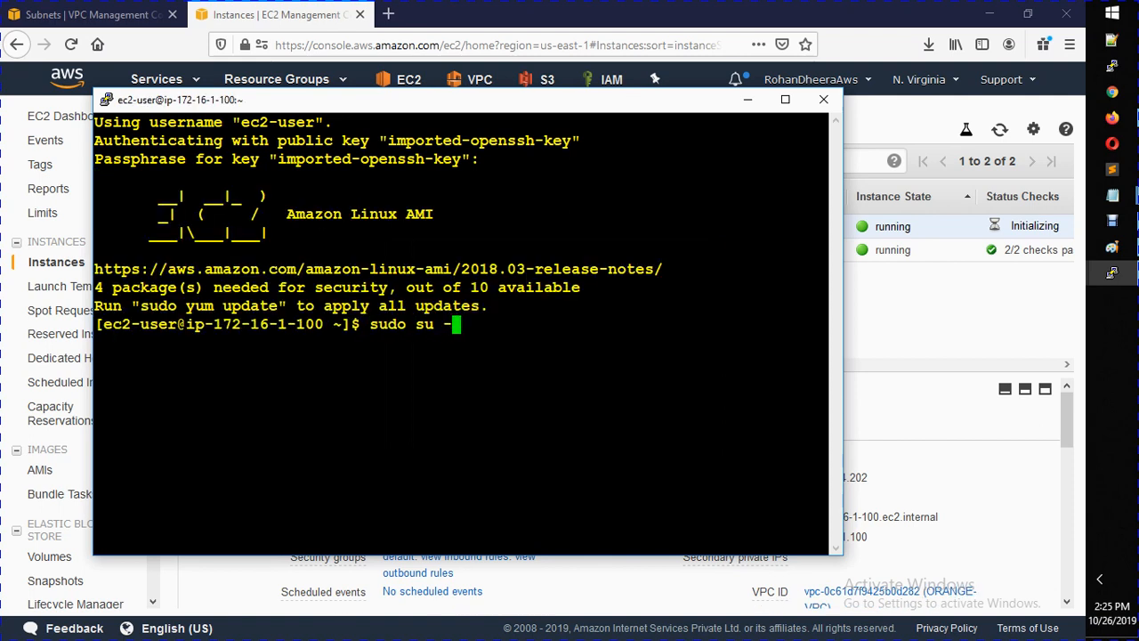
pyautogui.press('Return')
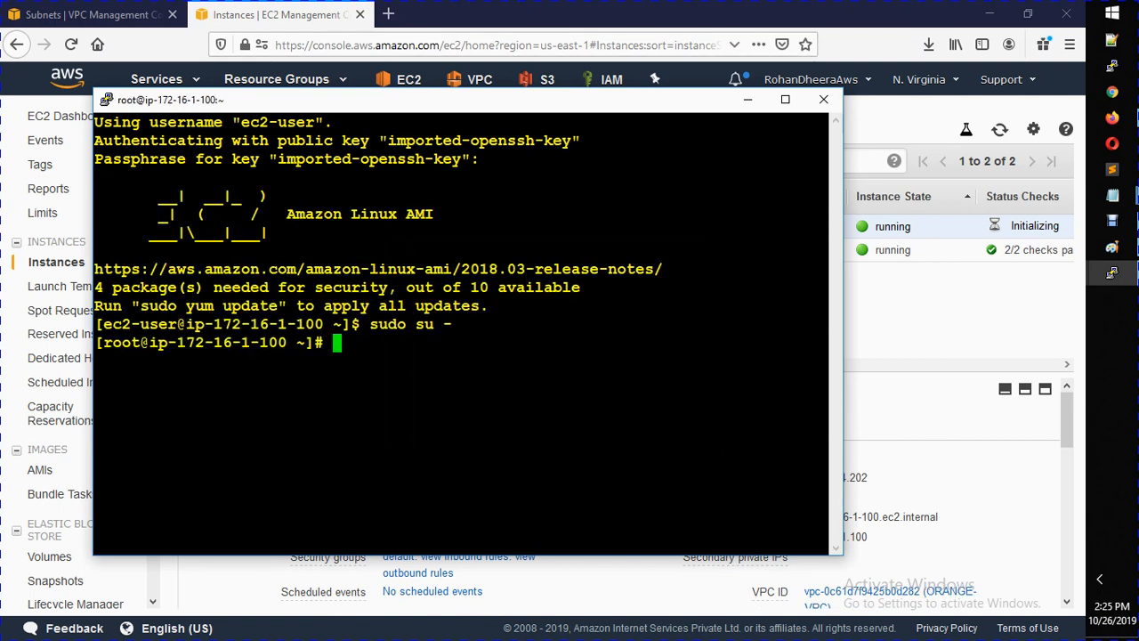
# - Set the red value of the Orange-Server session's Default Foreground colour to 187 and apply it
pyautogui.rightClick(544, 99)
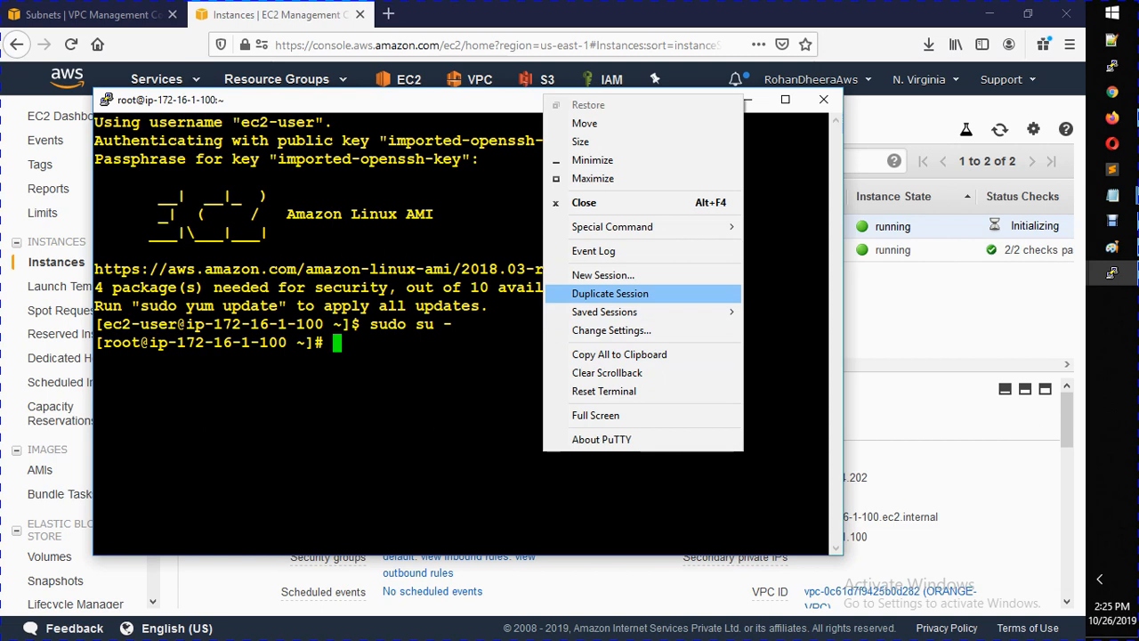
pyautogui.click(612, 330)
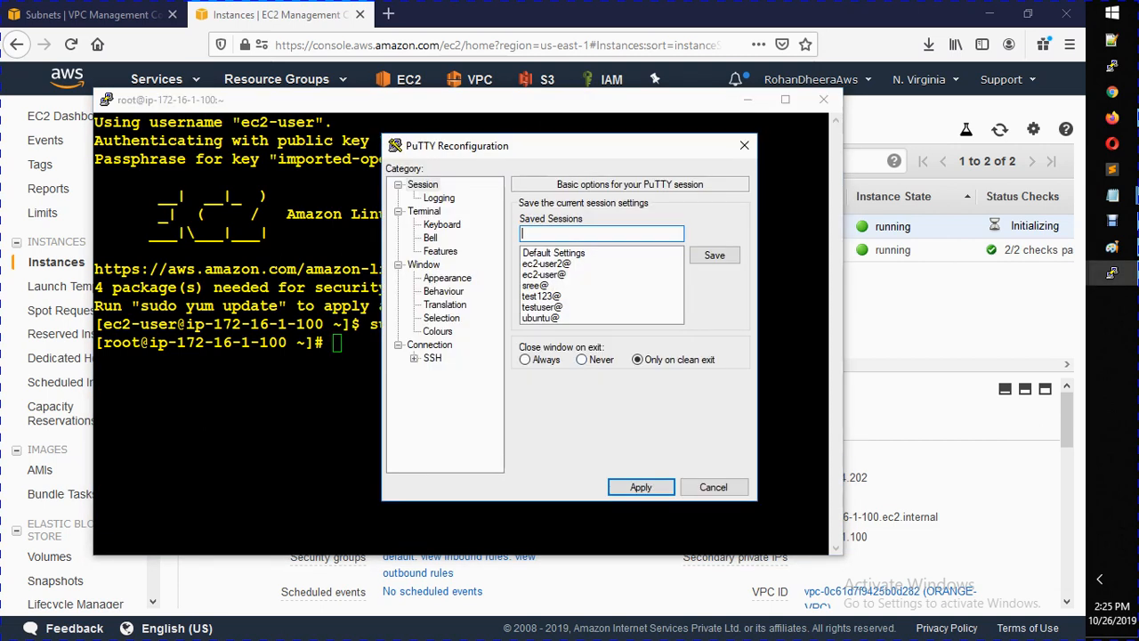
pyautogui.click(448, 278)
pyautogui.click(438, 331)
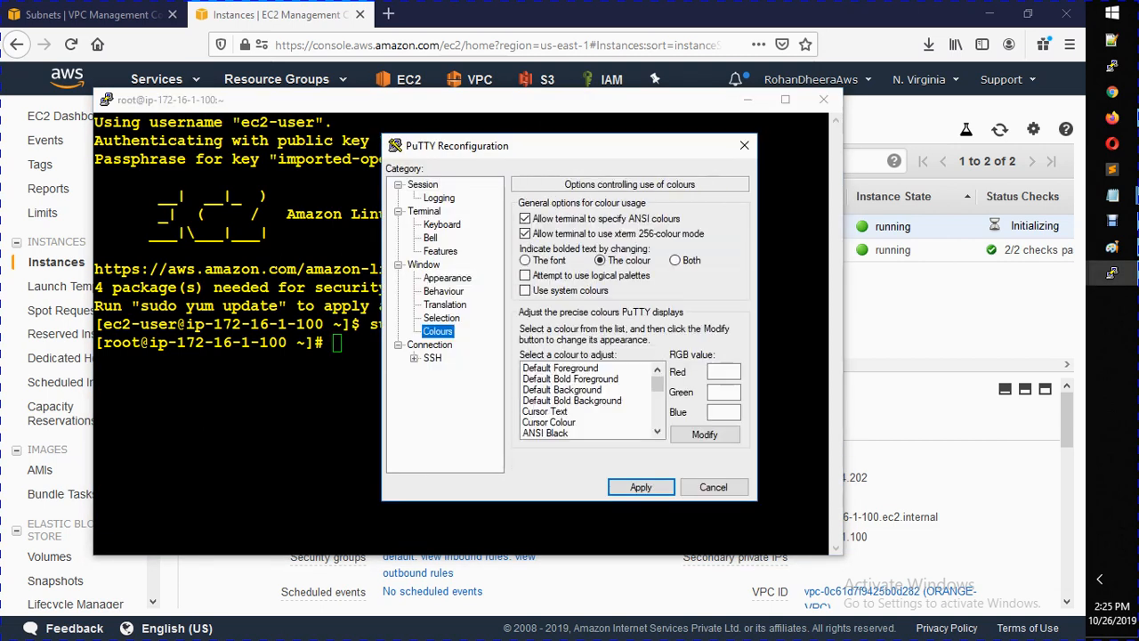
pyautogui.click(560, 368)
pyautogui.doubleClick(719, 372)
pyautogui.write('1')
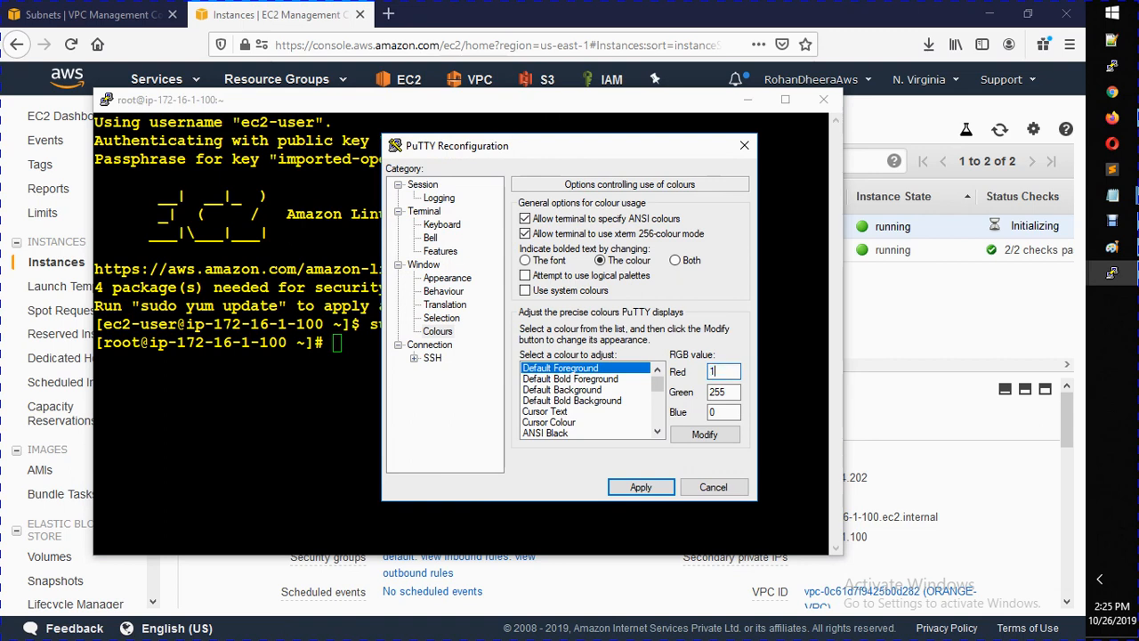
pyautogui.write('87')
pyautogui.click(641, 487)
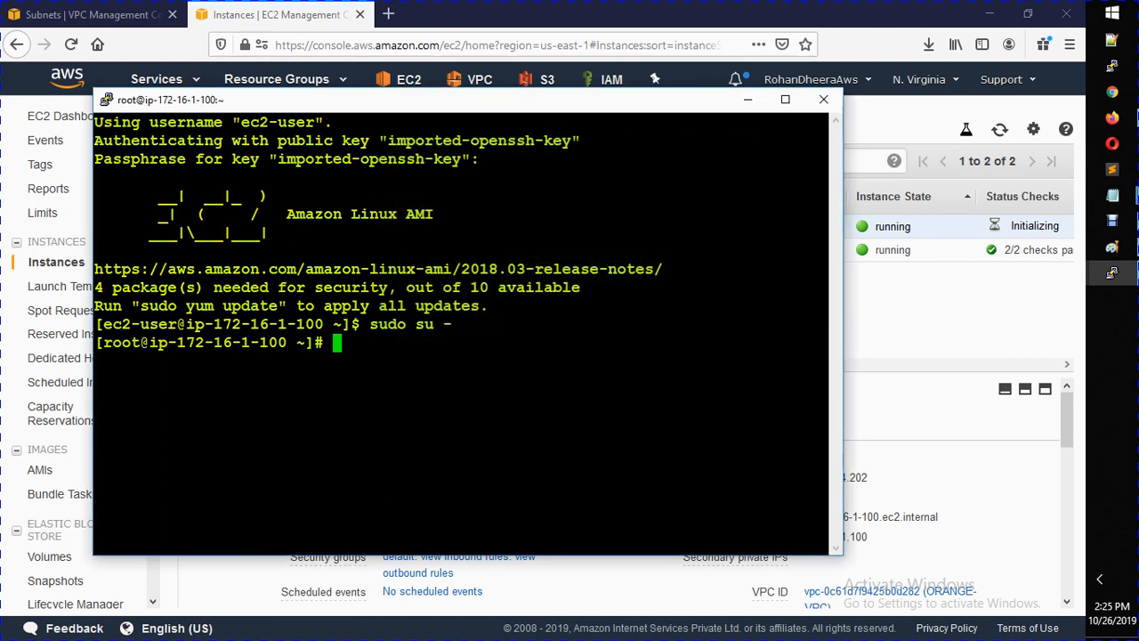
# - Set the Orange-Server session's Default Foreground colour to red 255 and green 187 and apply it
pyautogui.rightClick(536, 100)
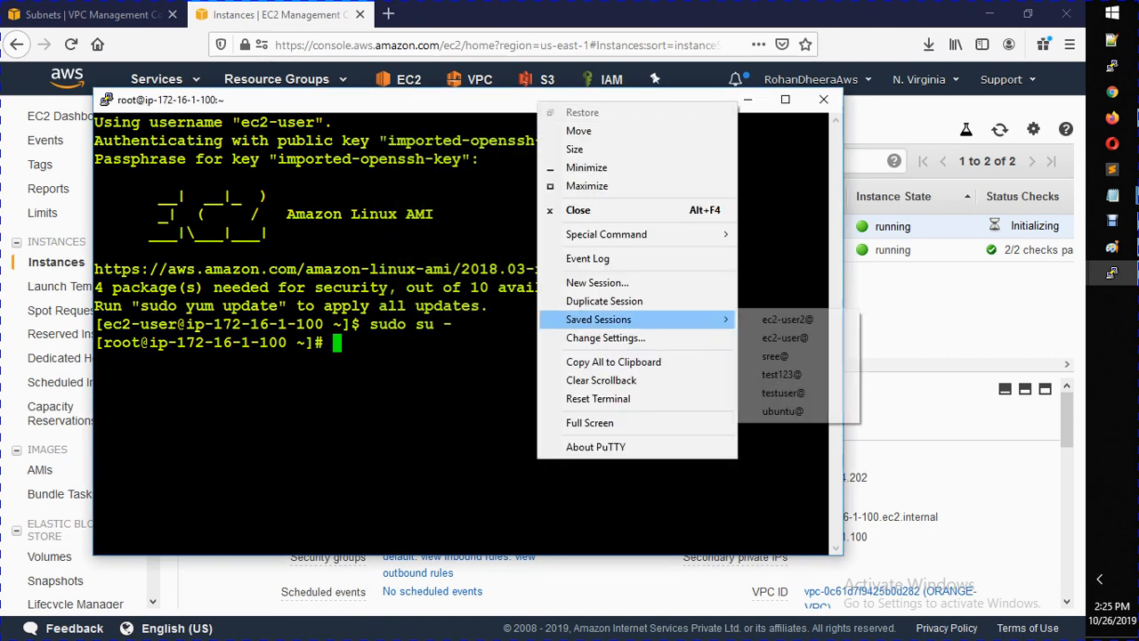
pyautogui.click(606, 338)
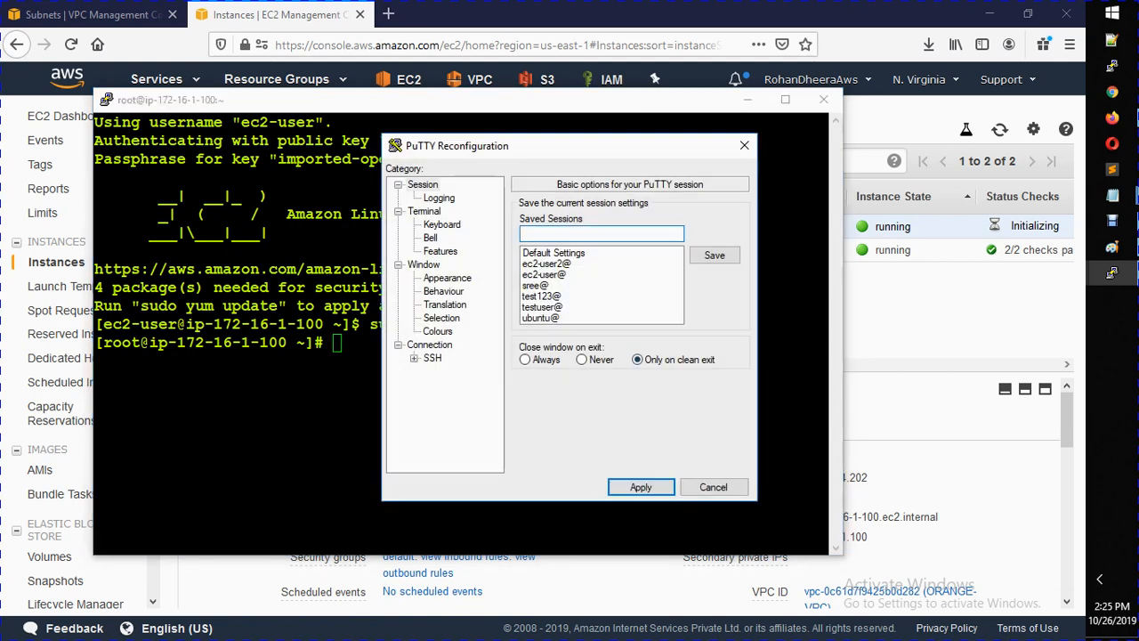
pyautogui.click(437, 331)
pyautogui.click(723, 371)
pyautogui.click(561, 367)
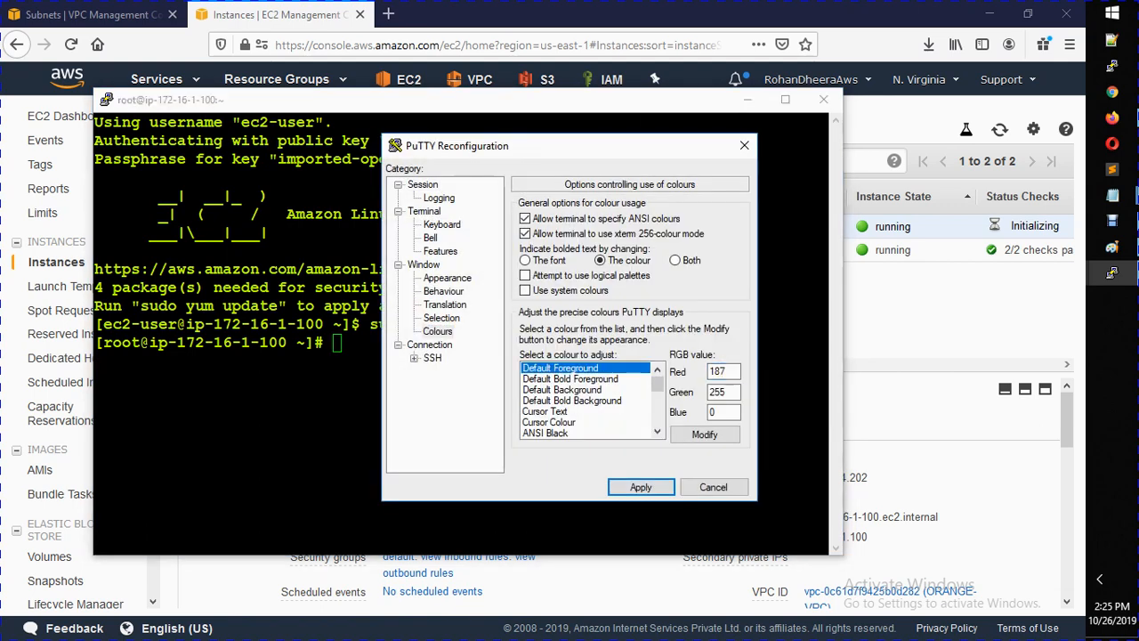
pyautogui.press('Tab')
pyautogui.write('255')
pyautogui.press('Tab')
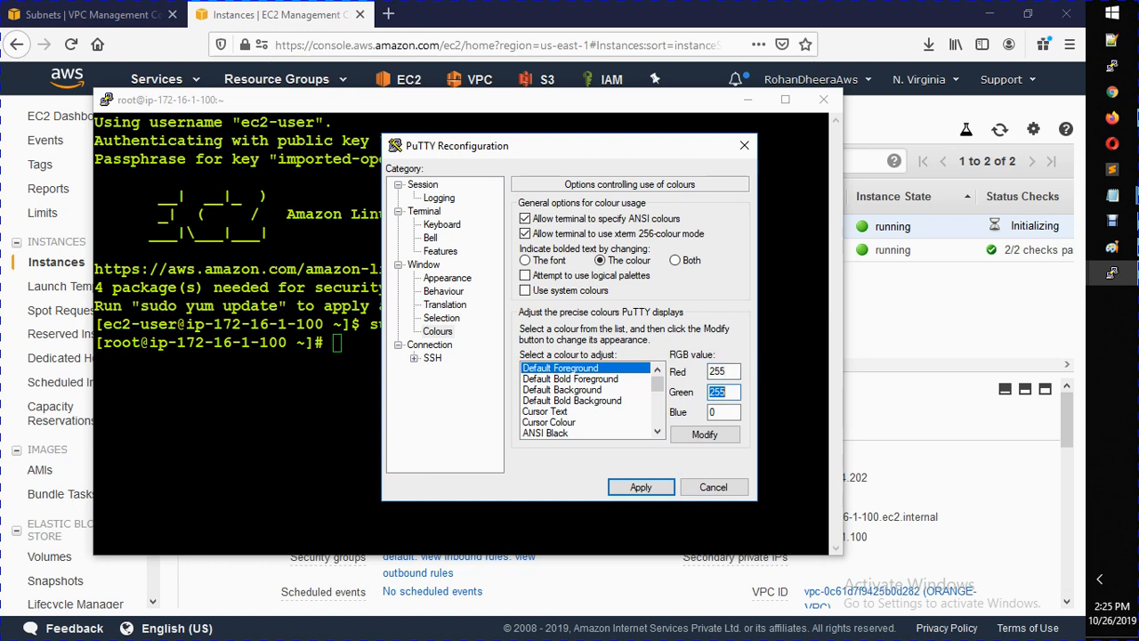
pyautogui.write('187')
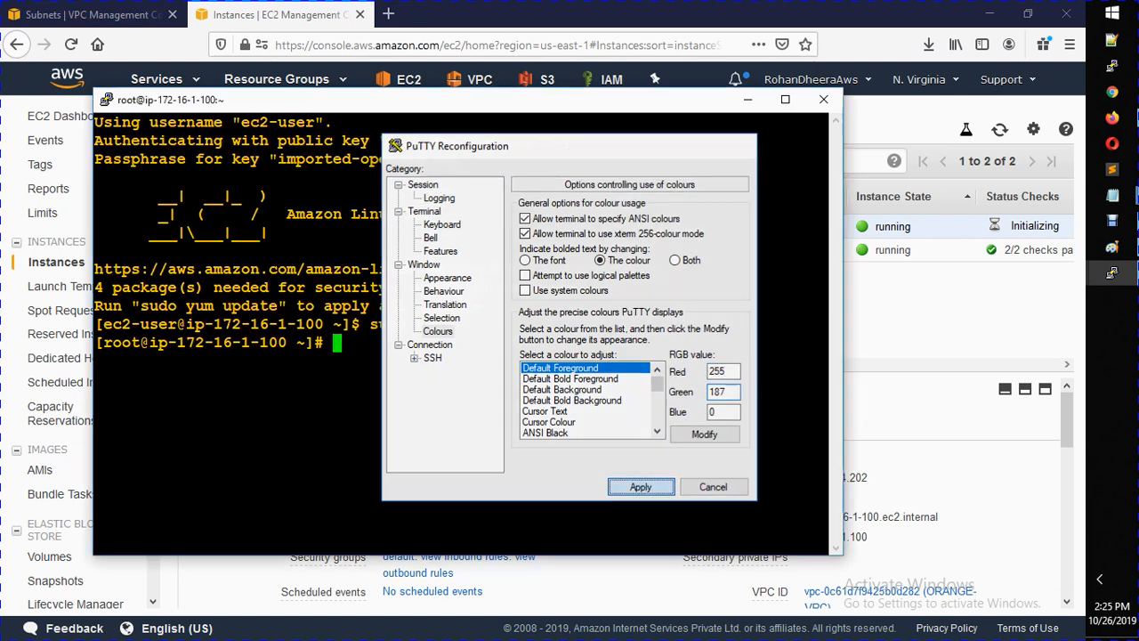
pyautogui.press('Return')
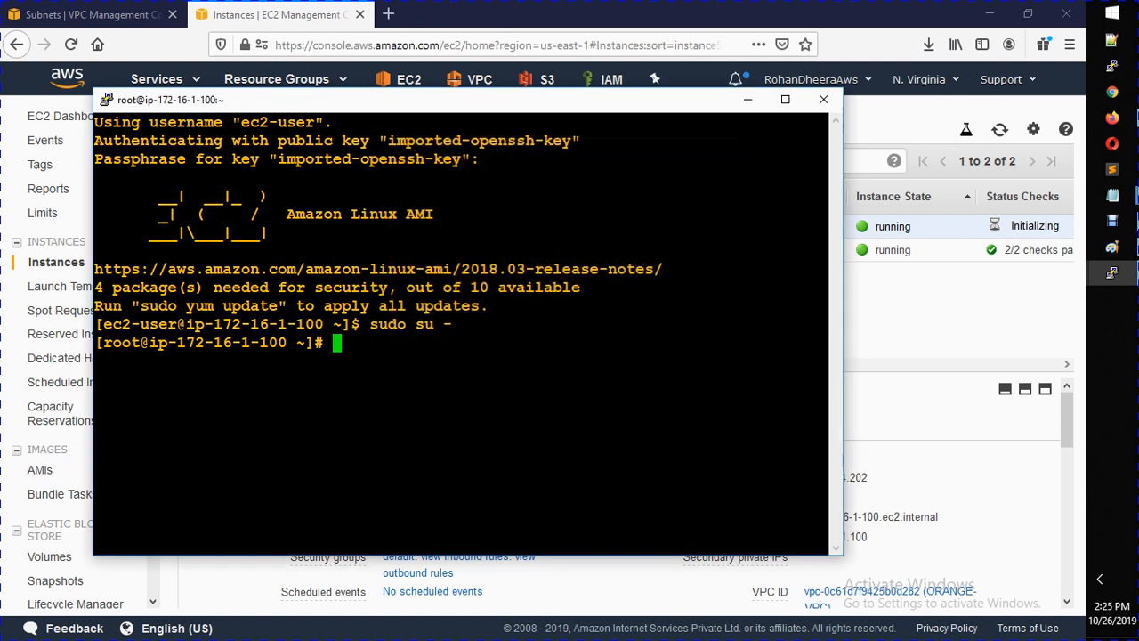
# - Enlarge Orange-Server's terminal window and arrange it in front of Green-Server's terminal so both can be seen
pyautogui.moveTo(842, 555); pyautogui.dragTo(926, 573)
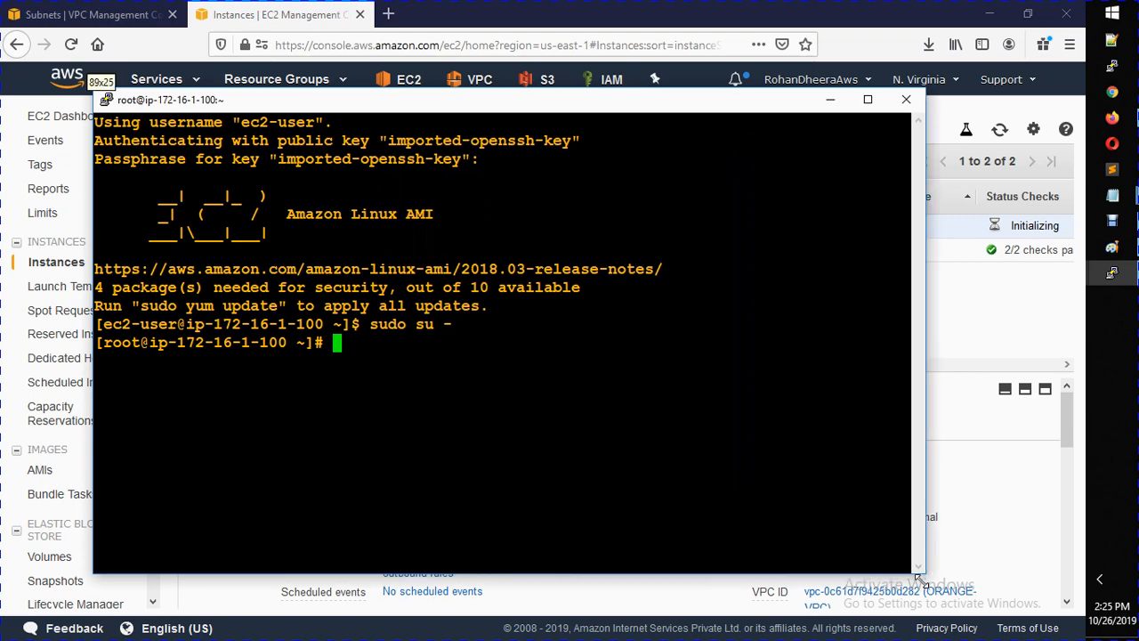
pyautogui.moveTo(177, 343); pyautogui.dragTo(260, 343)
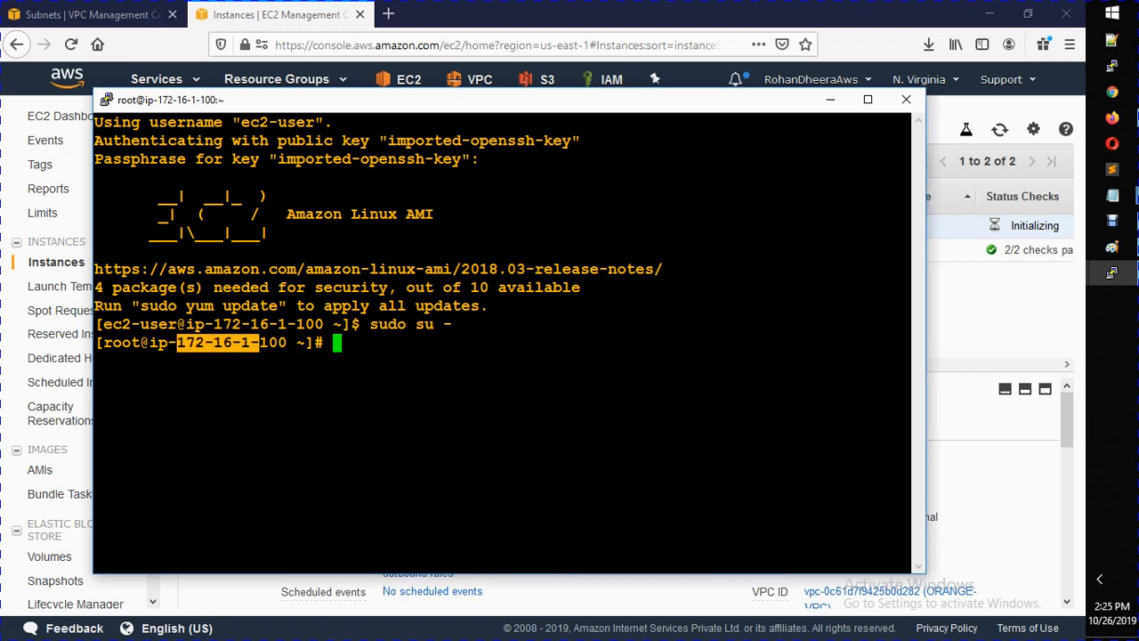
pyautogui.moveTo(313, 107); pyautogui.dragTo(457, 103)
pyautogui.click(1112, 274)
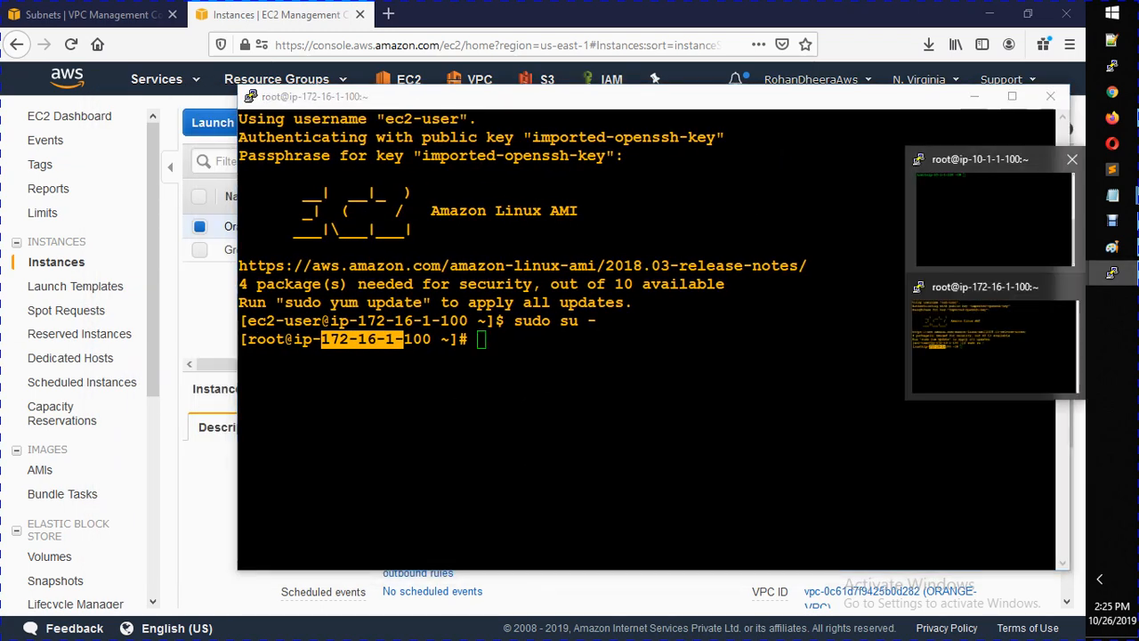
pyautogui.click(995, 218)
pyautogui.hotkey('alt', 'Tab')
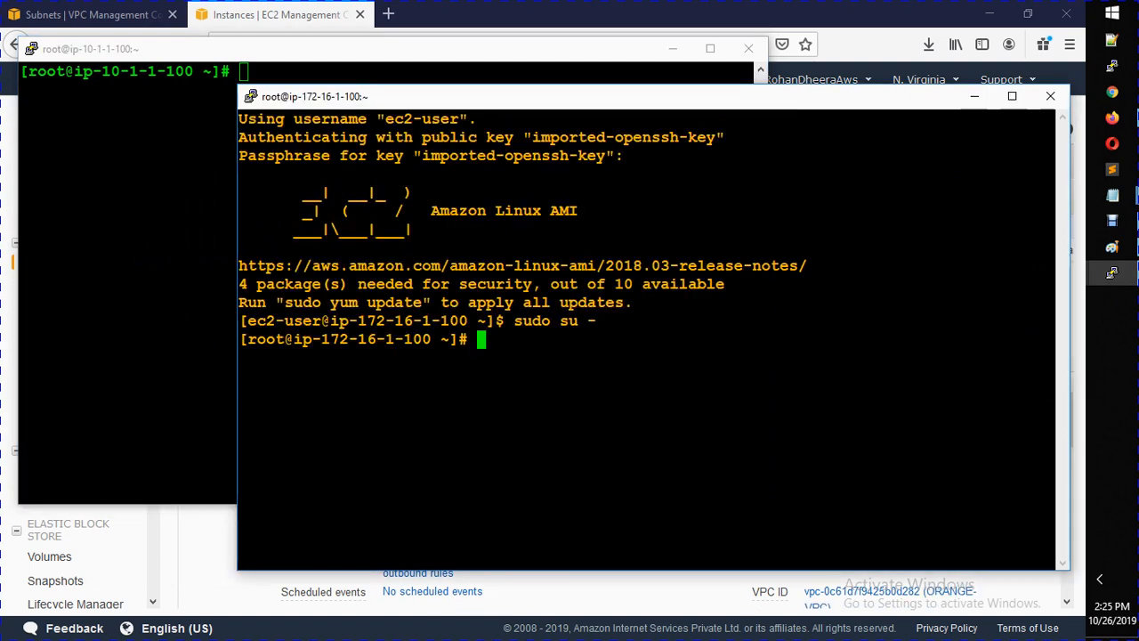
pyautogui.write('ping w')
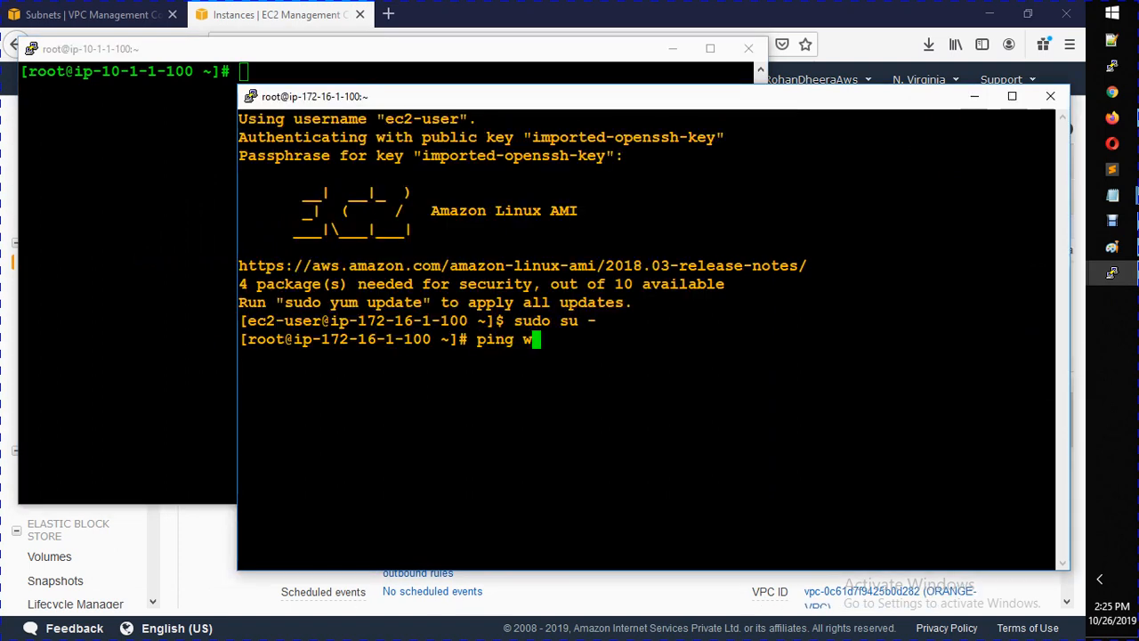
pyautogui.write('ww.google.com')
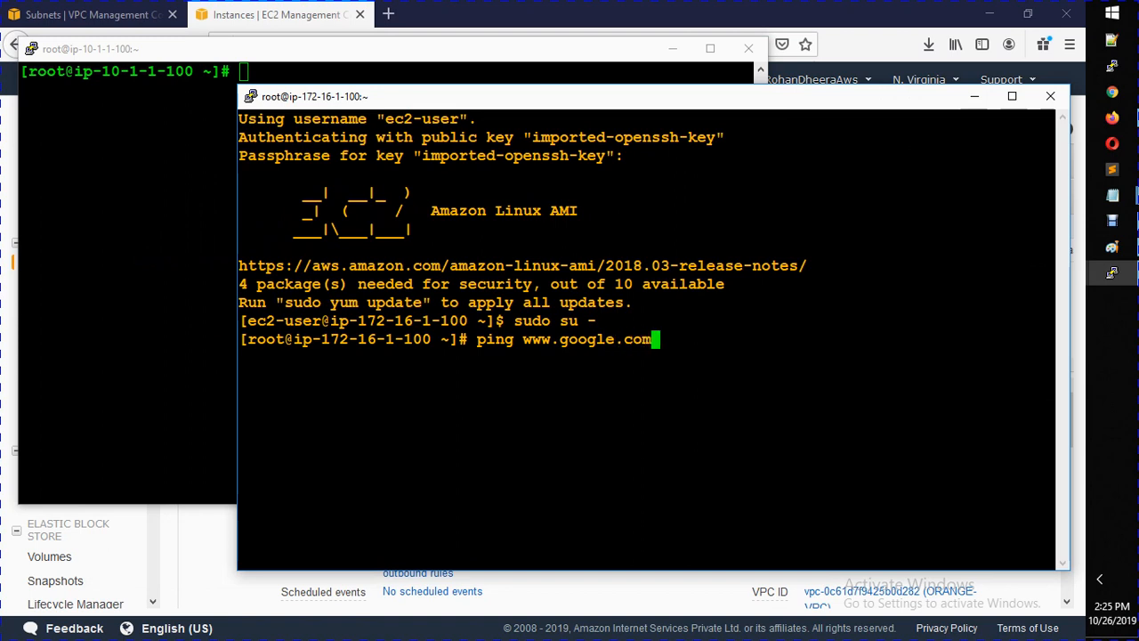
pyautogui.press('Return')
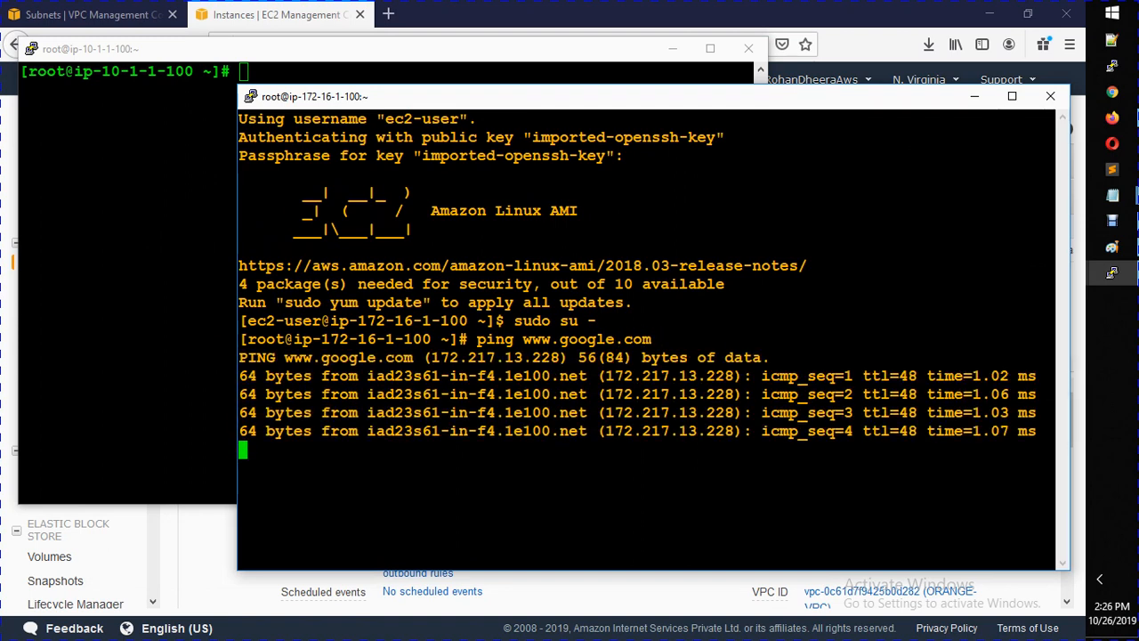
pyautogui.hotkey('ctrl', 'c')
pyautogui.write('yu')
pyautogui.hotkey('ctrl', 'c')
pyautogui.hotkey('ctrl', 'c')
pyautogui.hotkey('ctrl', 'c')
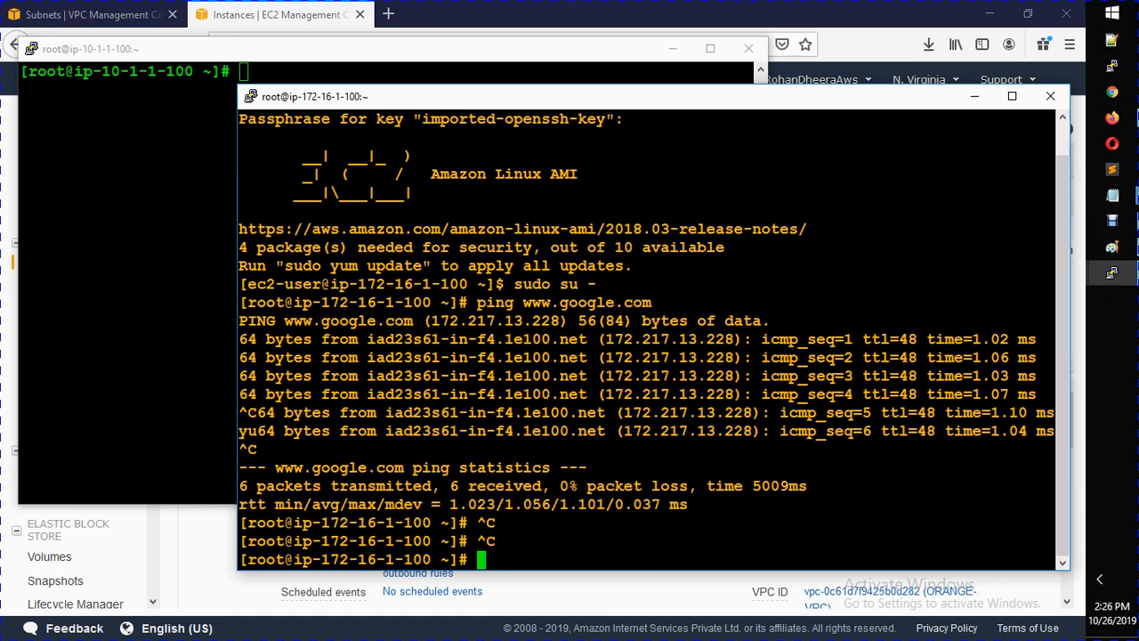
# - Clear Orange-Server's terminal and update all installed packages with yum update -y
pyautogui.hotkey('ctrl', 'l')
pyautogui.write('yum u')
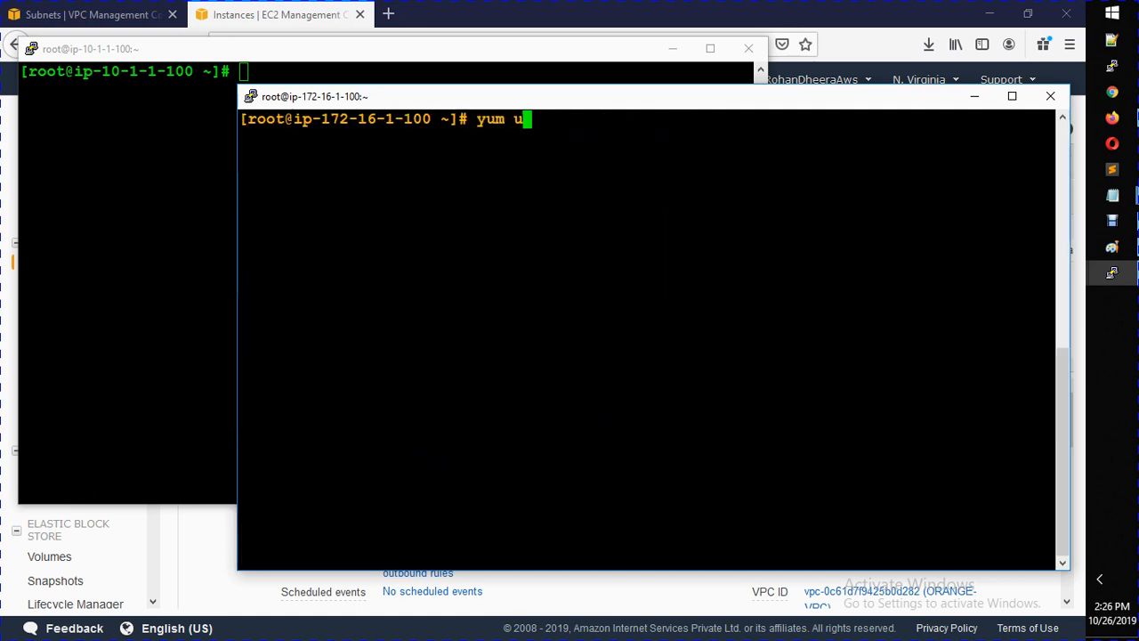
pyautogui.write('pdate -y')
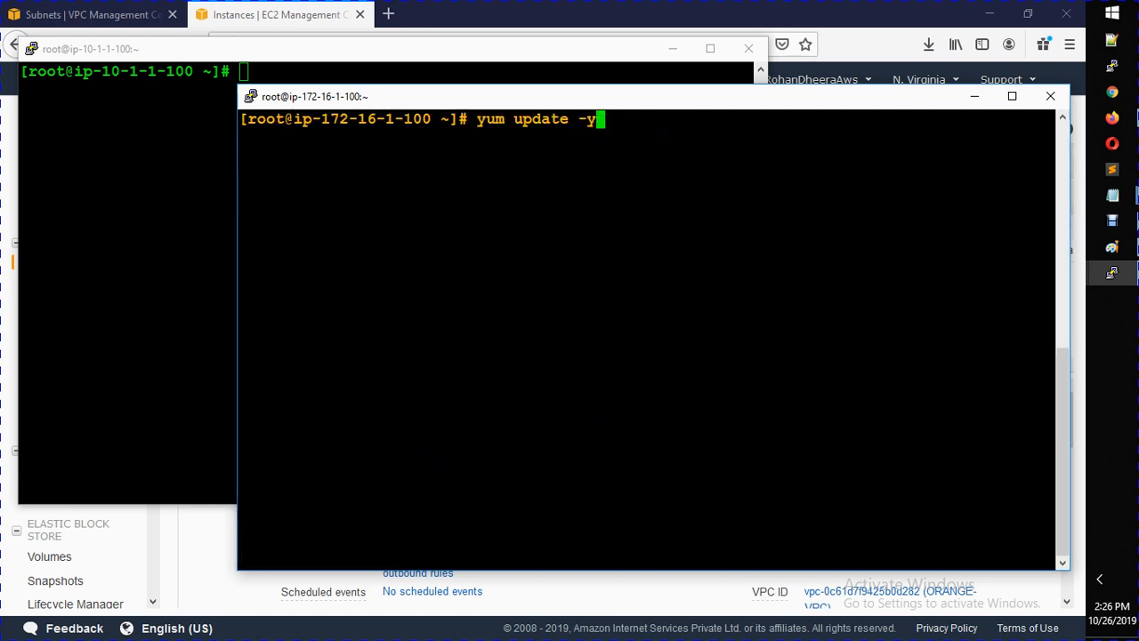
pyautogui.press('Return')
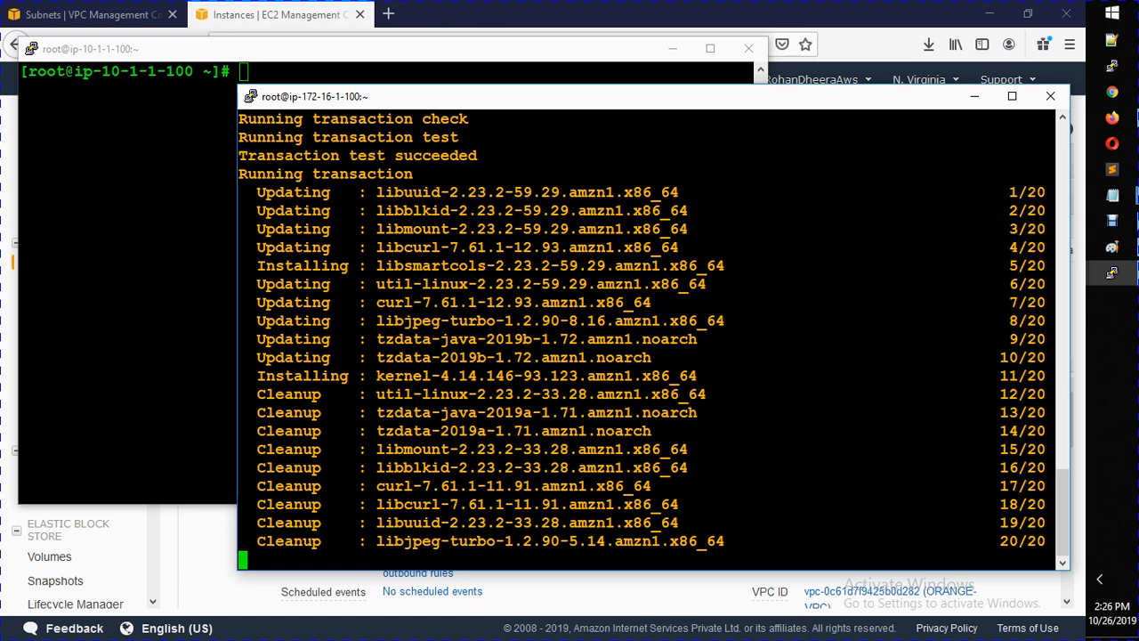
# - In the VPC console, enable DNS hostnames for ORANGE-VPC and save the change
pyautogui.click(278, 15)
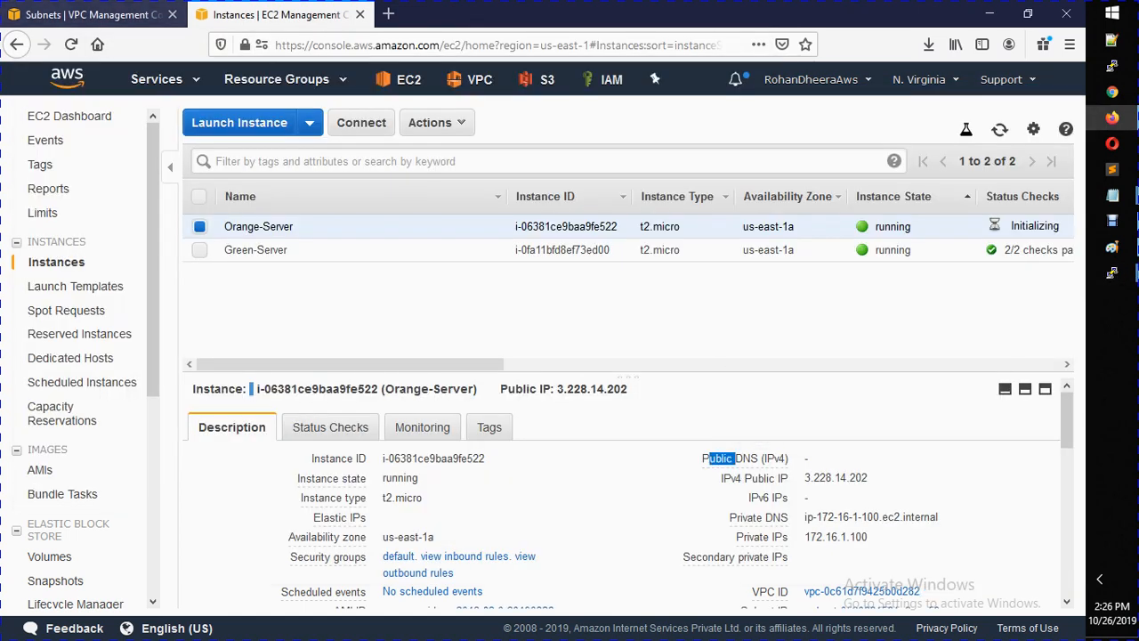
pyautogui.click(84, 15)
pyautogui.click(49, 255)
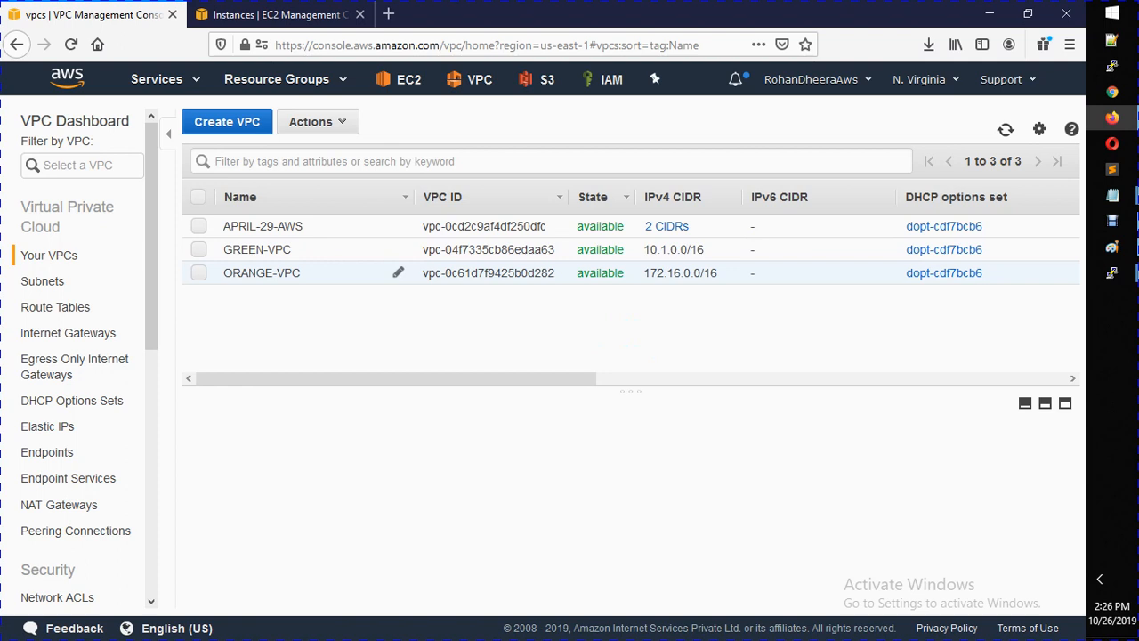
pyautogui.rightClick(298, 273)
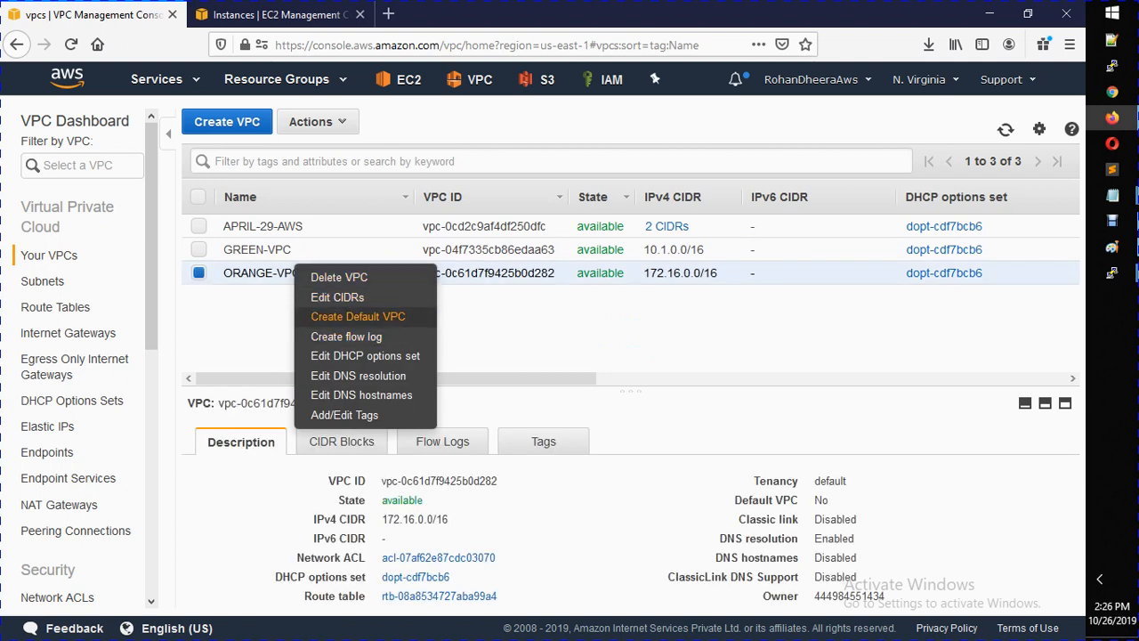
pyautogui.click(361, 395)
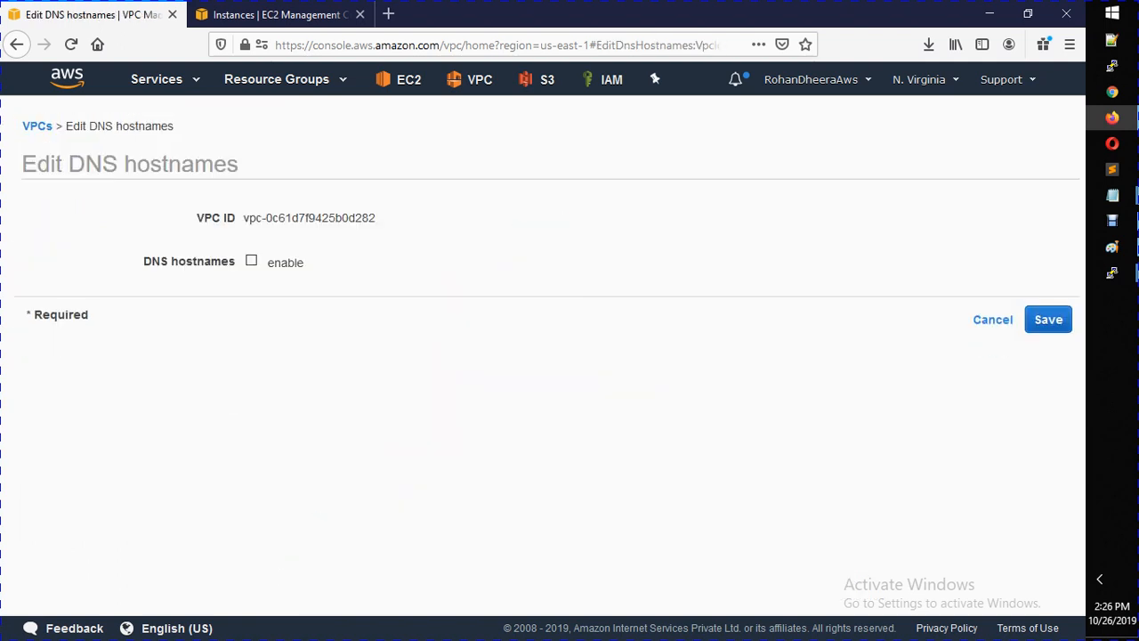
pyautogui.click(251, 261)
pyautogui.click(1048, 320)
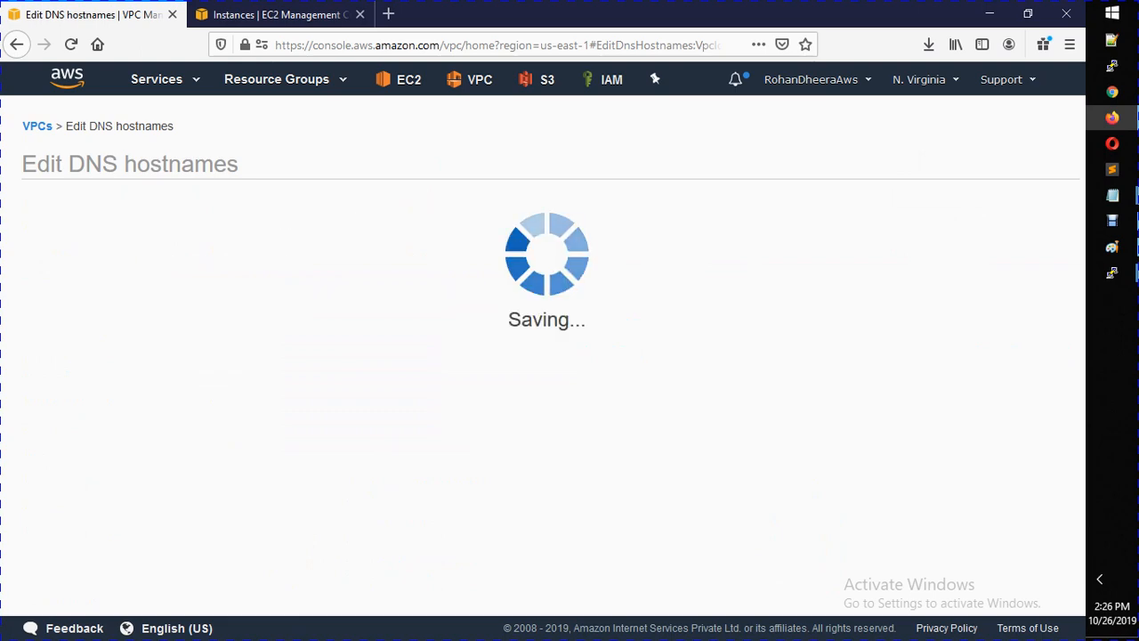
pyautogui.click(779, 269)
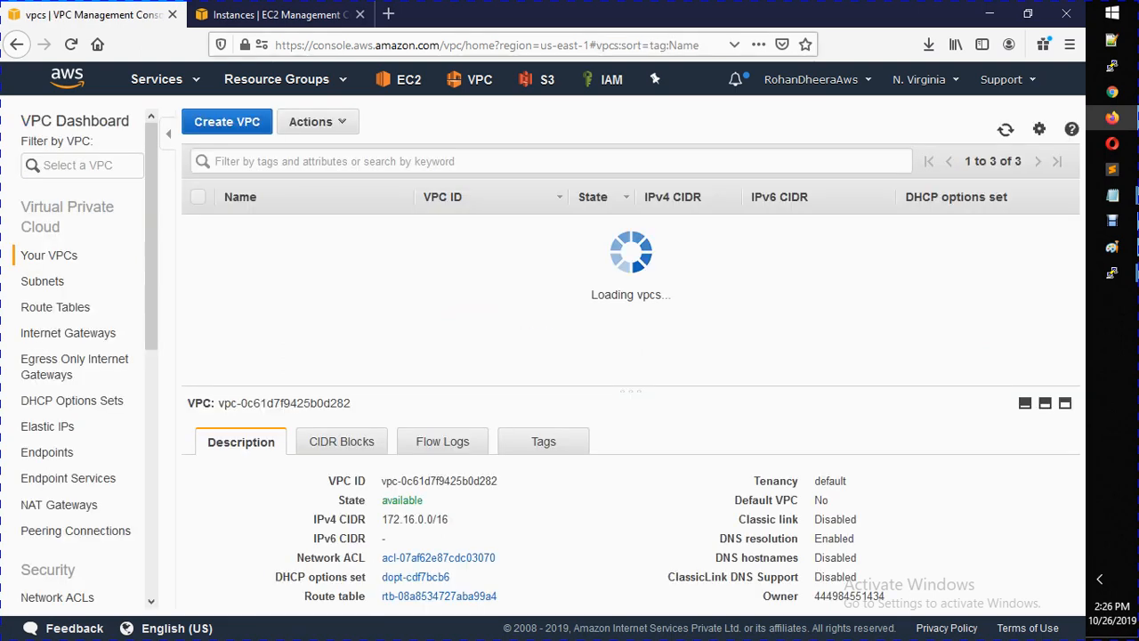
# - Refresh the EC2 instance list to check Orange-Server's public DNS name, and select Green-Server to view its details
pyautogui.click(280, 14)
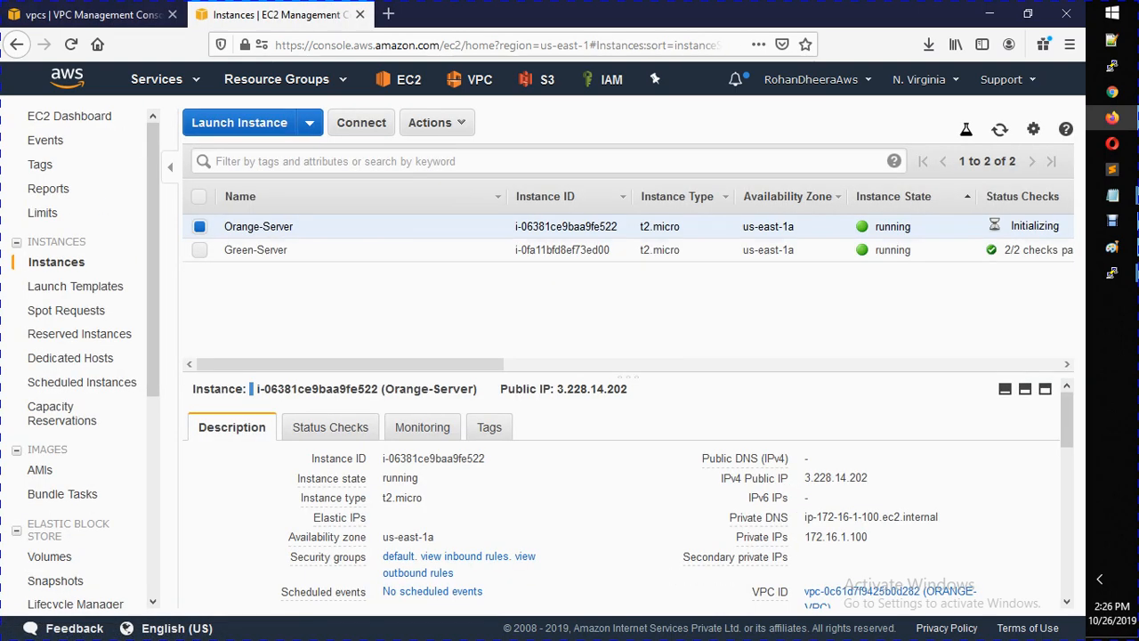
pyautogui.click(1001, 130)
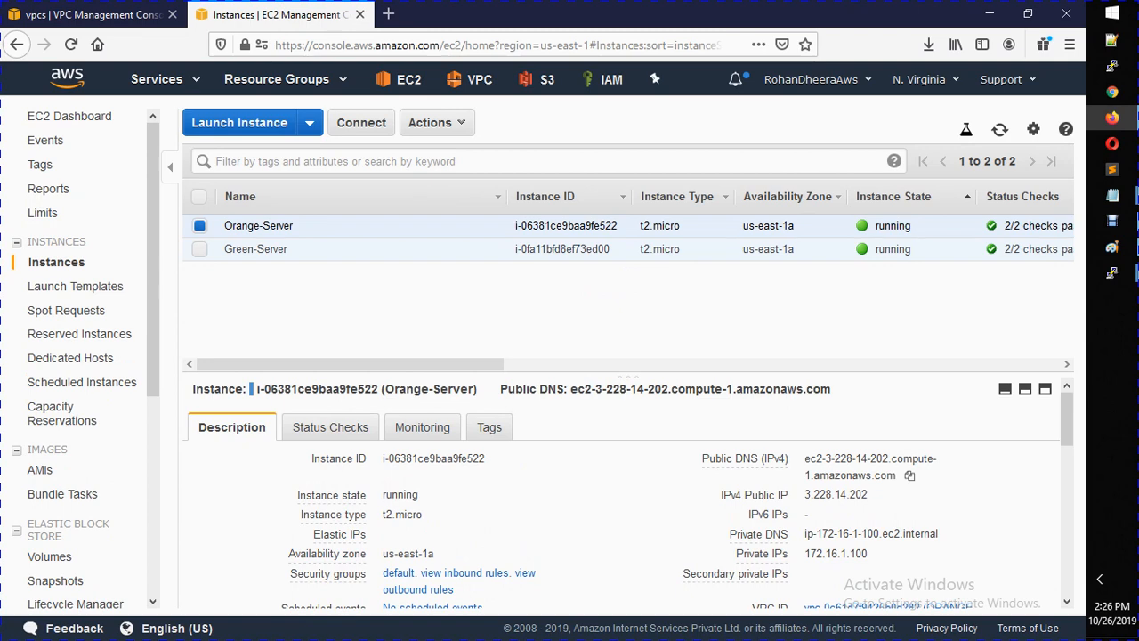
pyautogui.click(256, 250)
# - Clear Orange-Server's terminal and ping Green-Server's public IP 3.232.131.222, copied from its instance details
pyautogui.click(1112, 273)
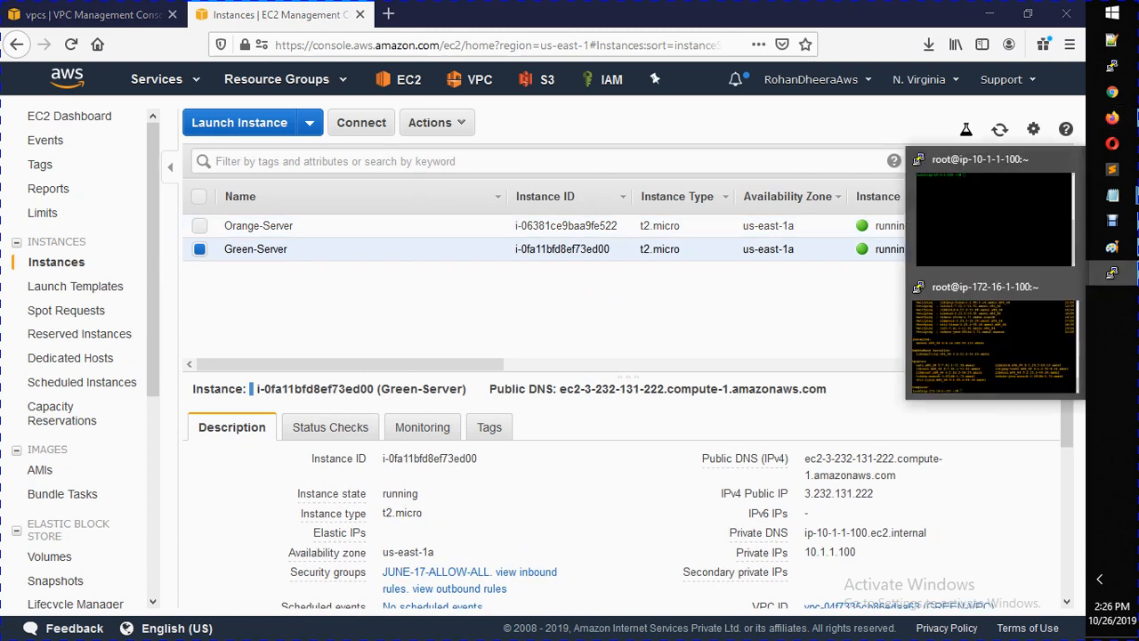
pyautogui.click(994, 218)
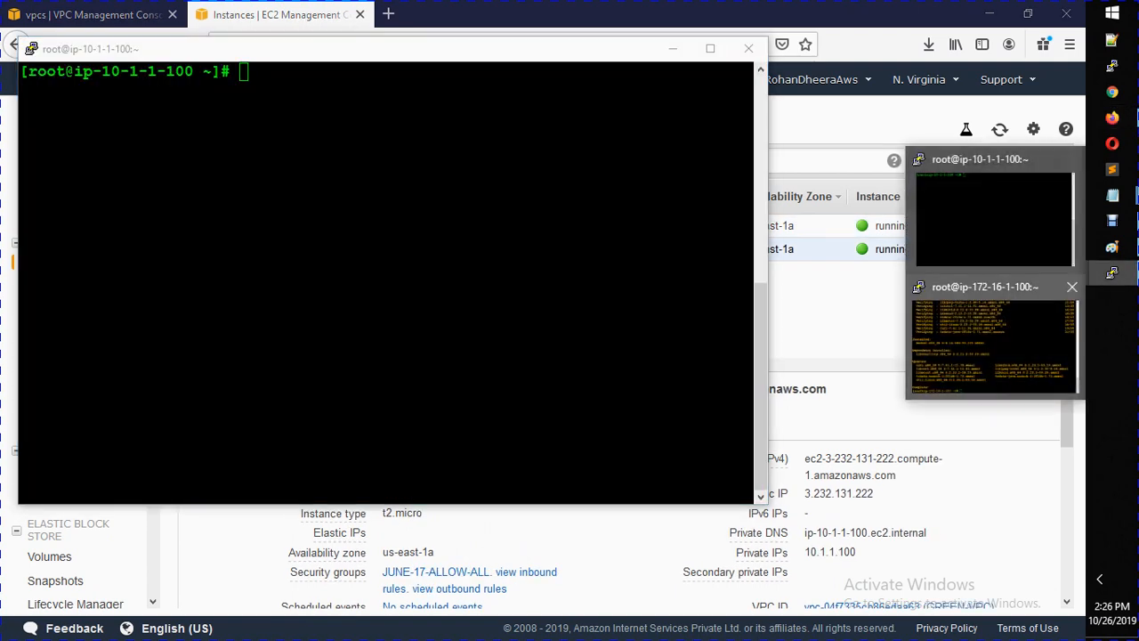
pyautogui.click(995, 343)
pyautogui.hotkey('ctrl', 'c')
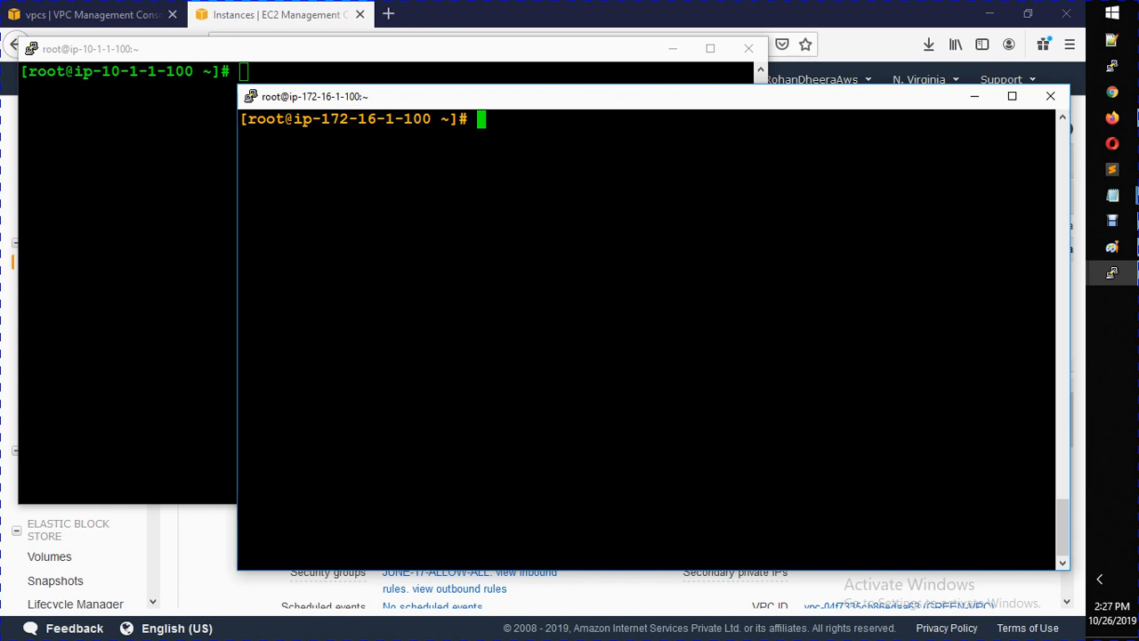
pyautogui.write('ping')
pyautogui.hotkey('alt', 'Tab')
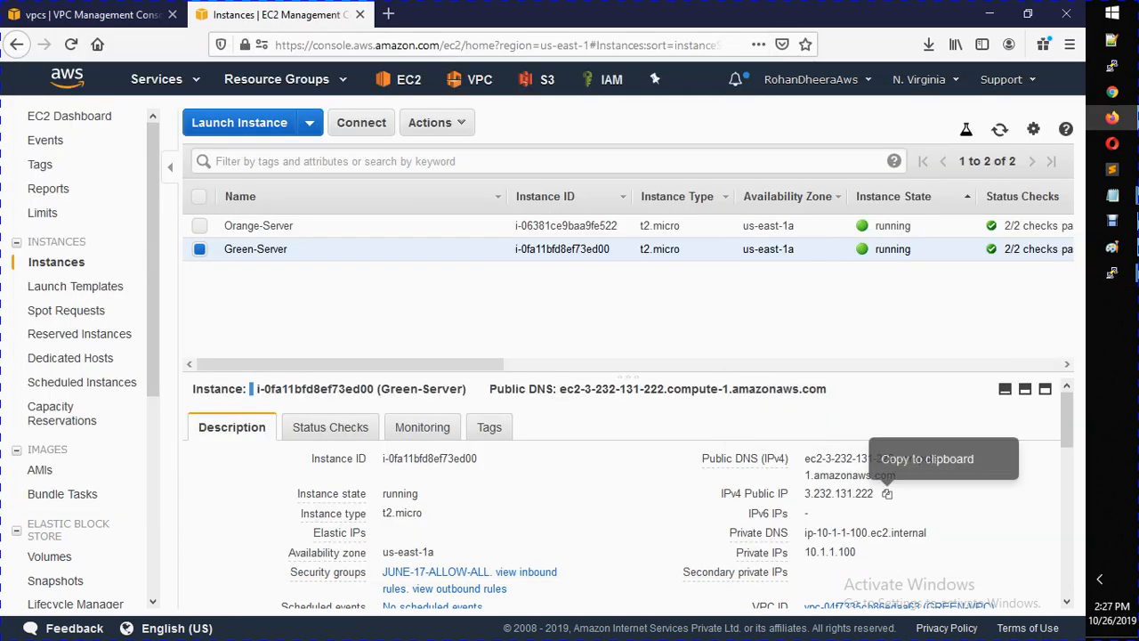
pyautogui.click(887, 494)
pyautogui.hotkey('alt', 'Tab')
pyautogui.press('shift+Insert')
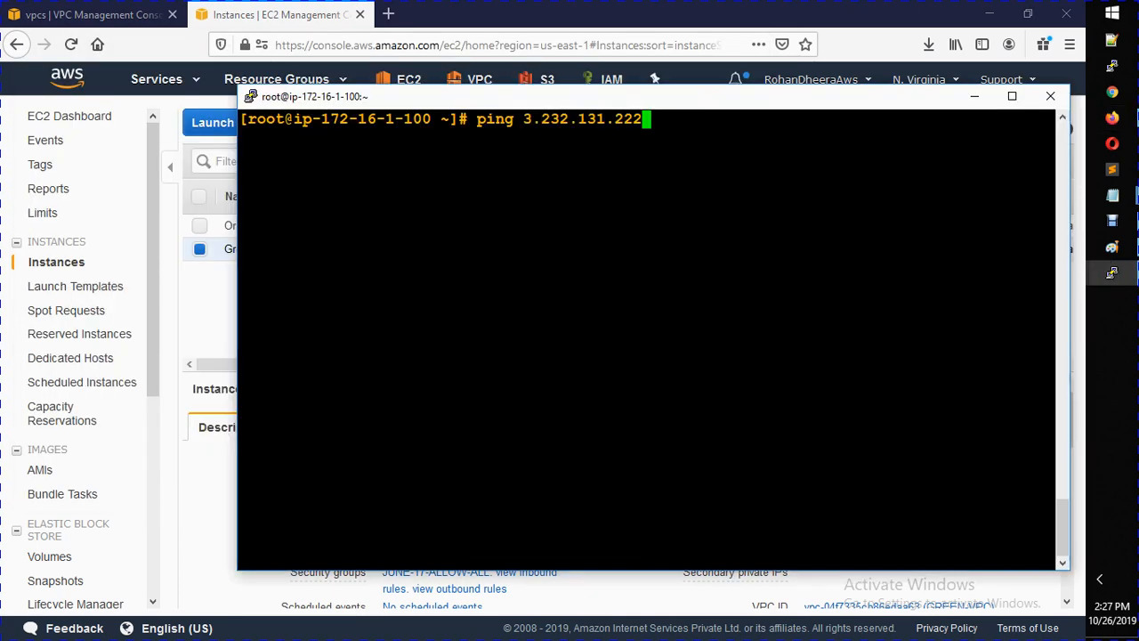
pyautogui.press('Return')
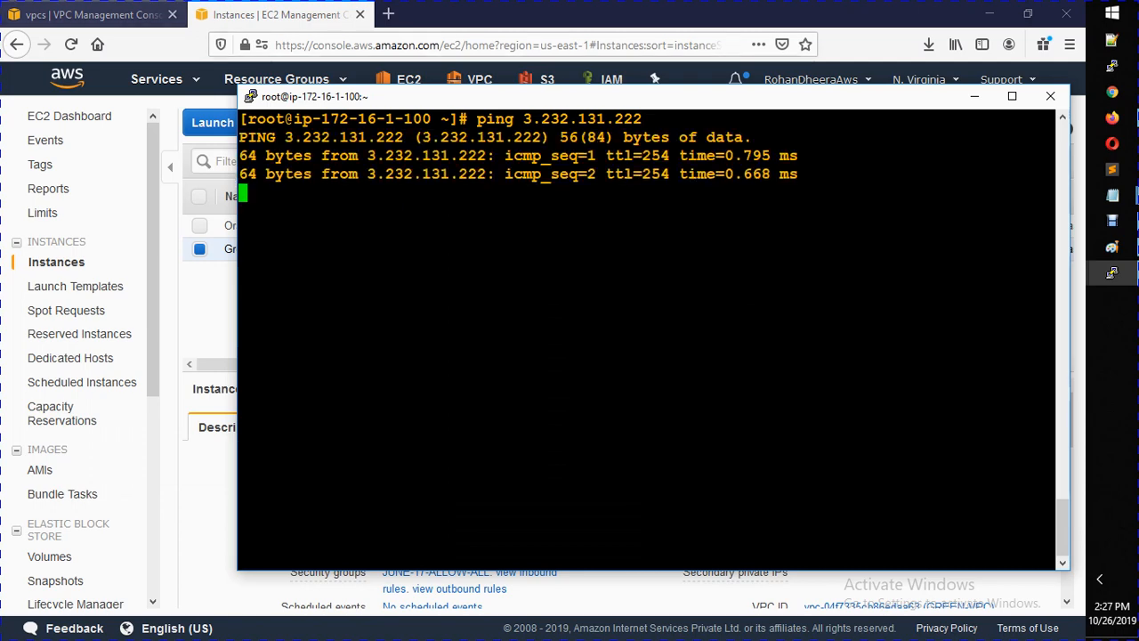
# - Copy Orange-Server's public IP 3.228.14.202, ping it from Green-Server's terminal and stop the ping after several replies
pyautogui.hotkey('alt', 'Tab')
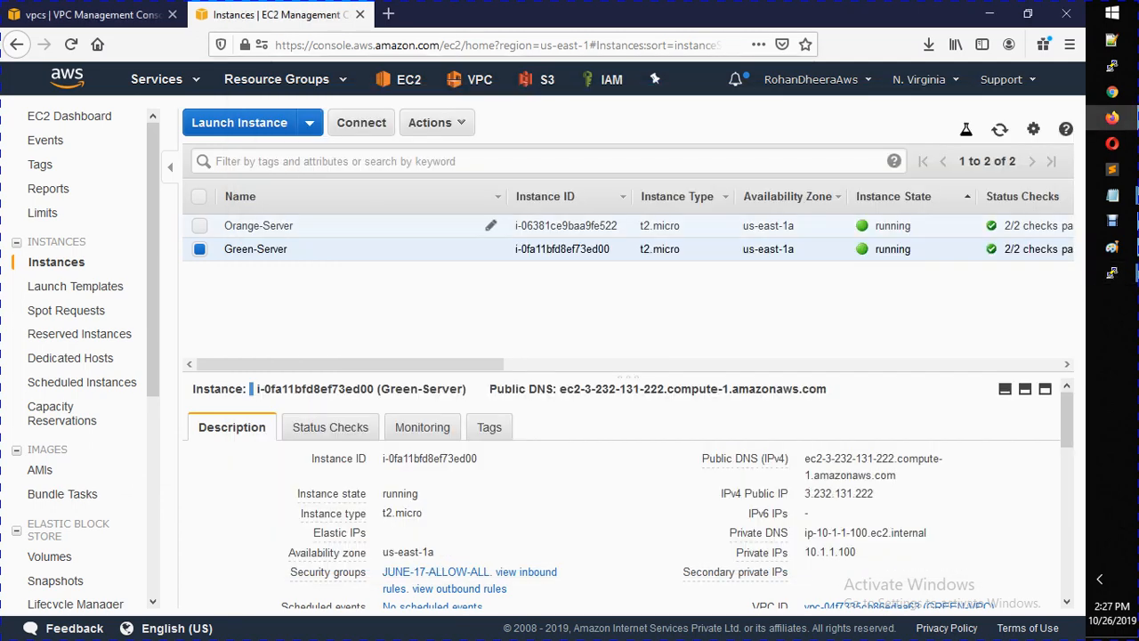
pyautogui.click(259, 226)
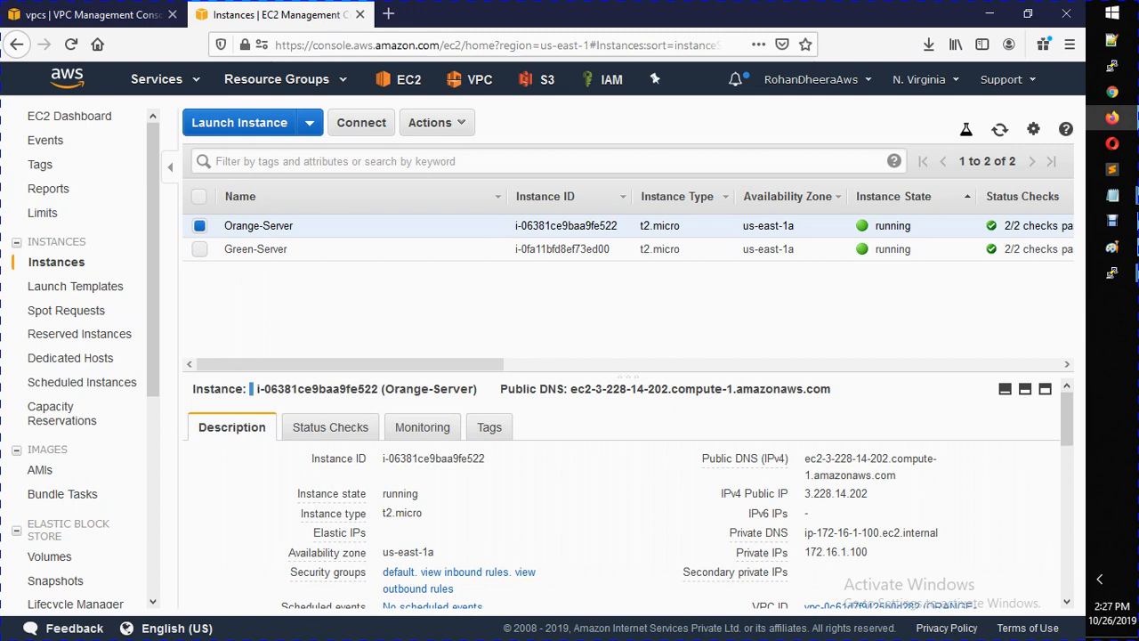
pyautogui.click(881, 493)
pyautogui.moveTo(1112, 274)
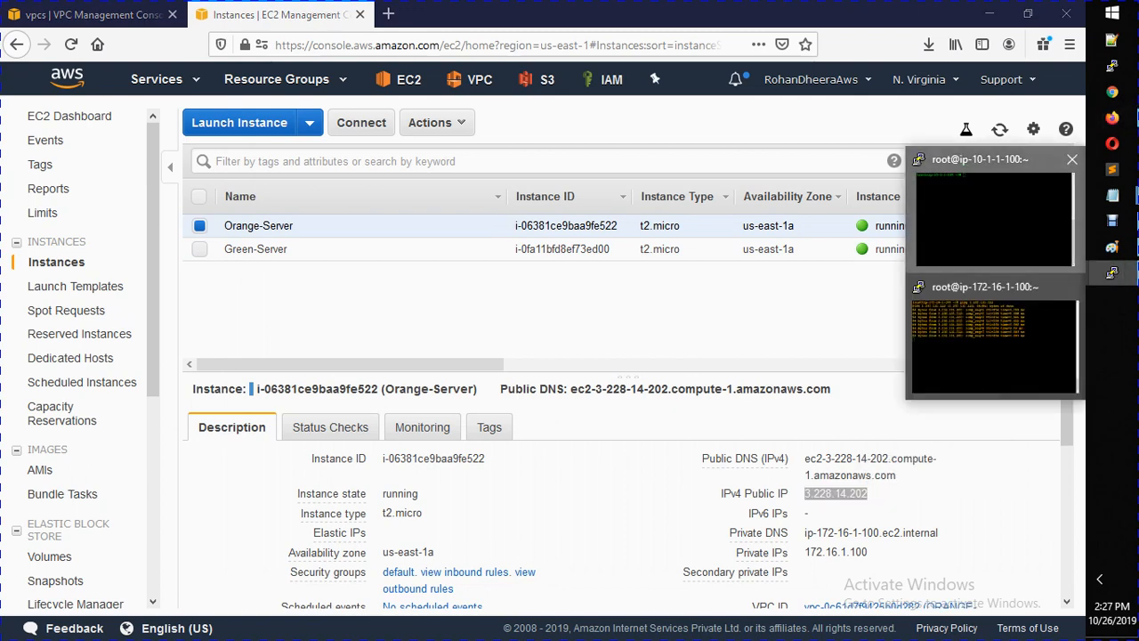
pyautogui.click(995, 219)
pyautogui.write('ping')
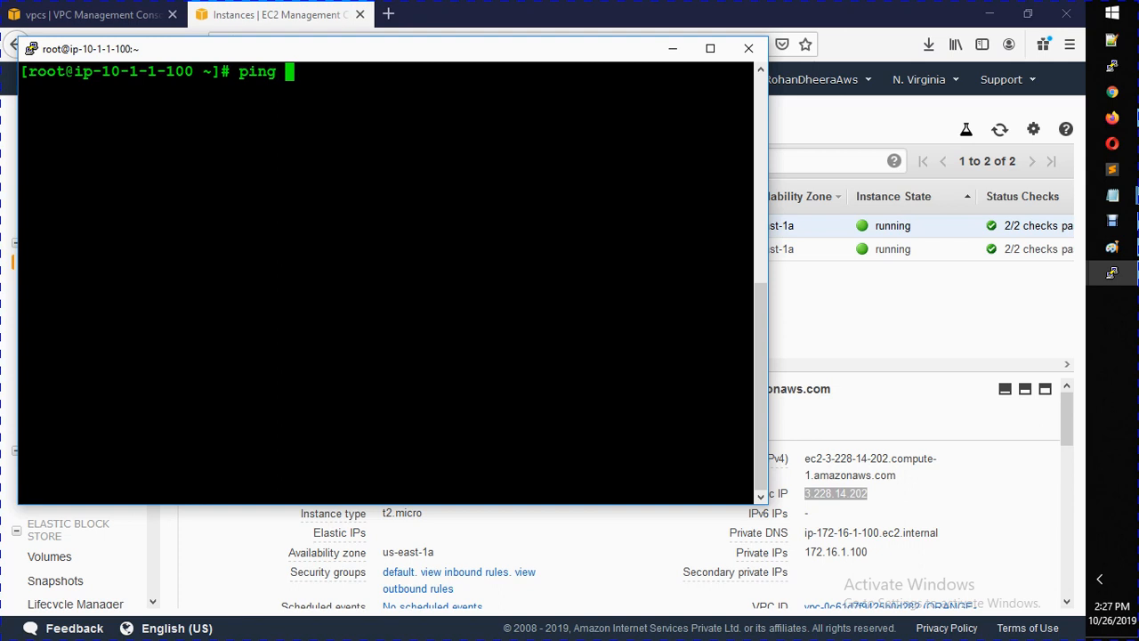
pyautogui.press('shift+Insert')
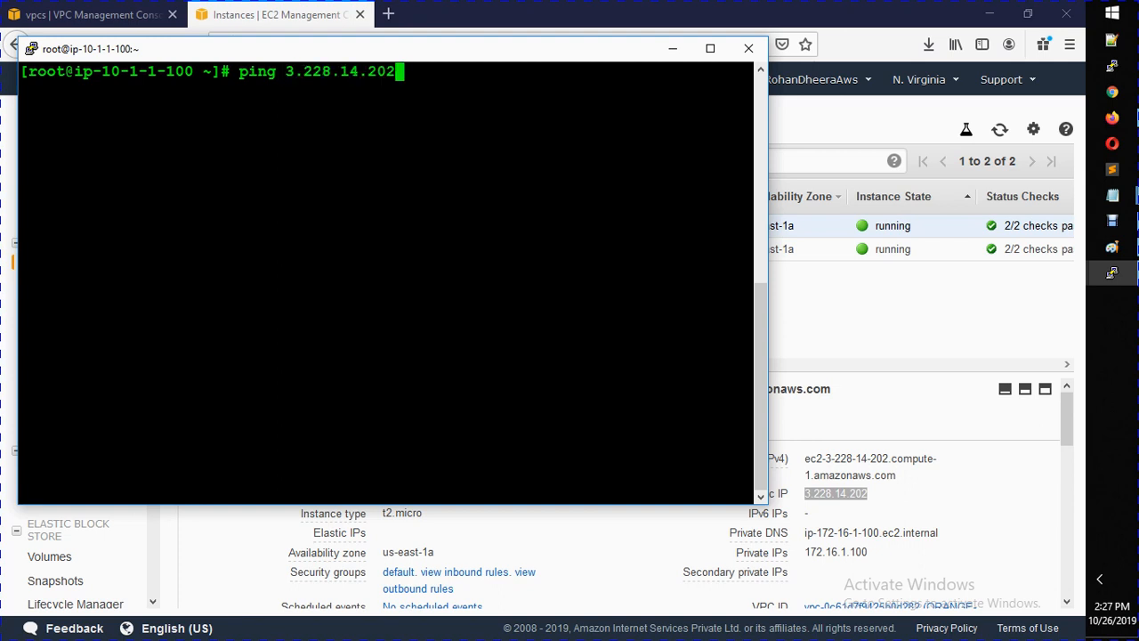
pyautogui.press('Return')
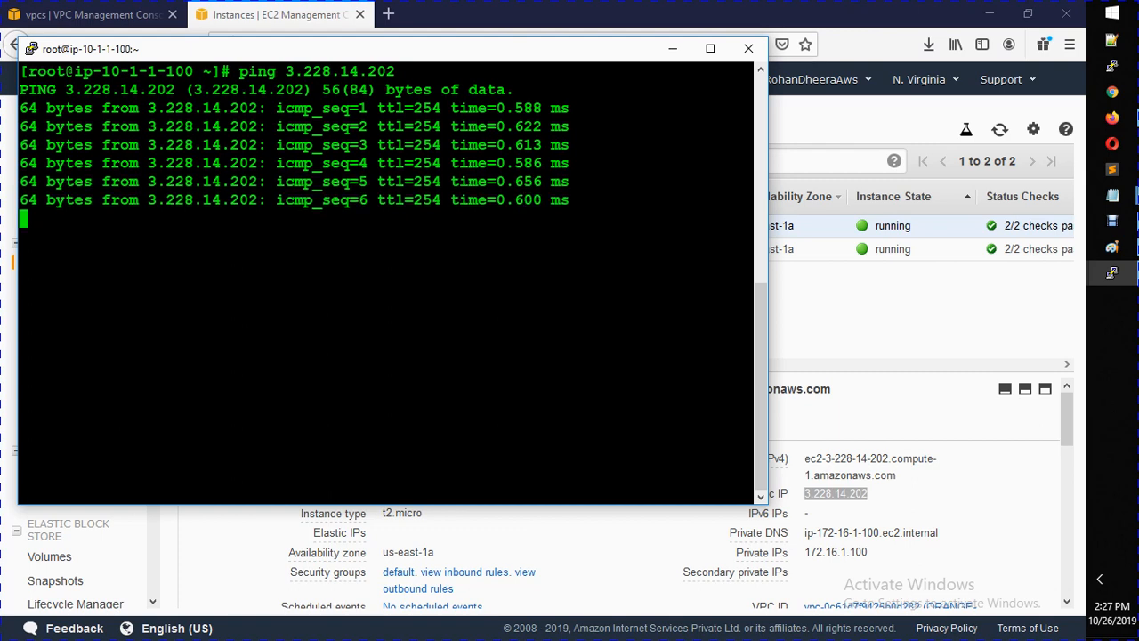
pyautogui.hotkey('ctrl', 'c')
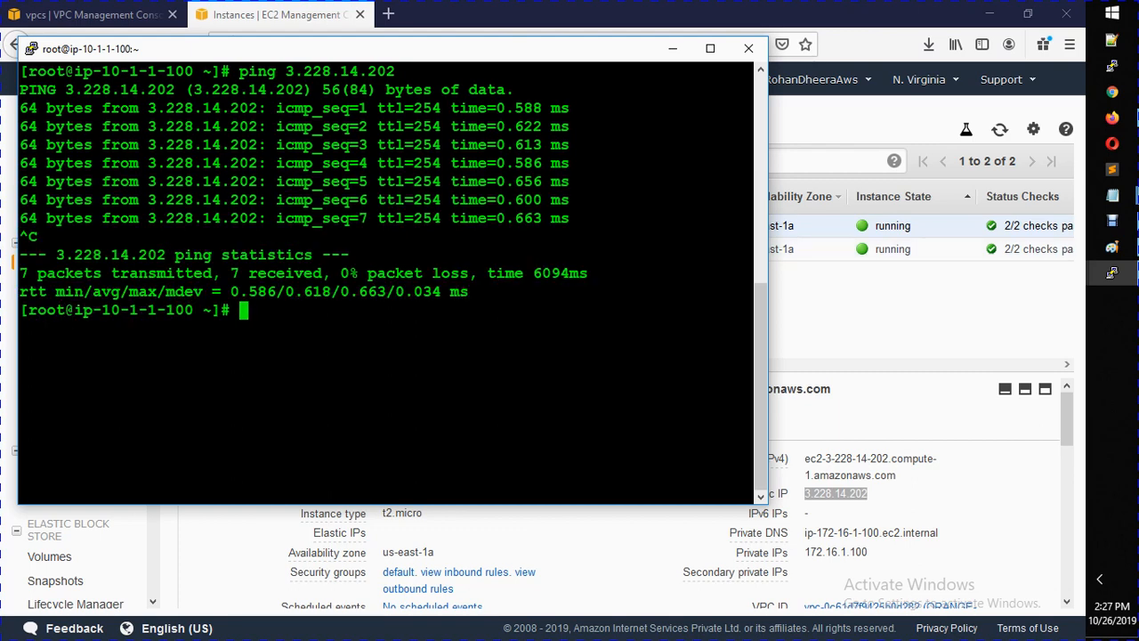
# - Stop the ping on Orange-Server and clear both servers' terminals, leaving Orange-Server's window in front
pyautogui.moveTo(1112, 273)
pyautogui.click(979, 347)
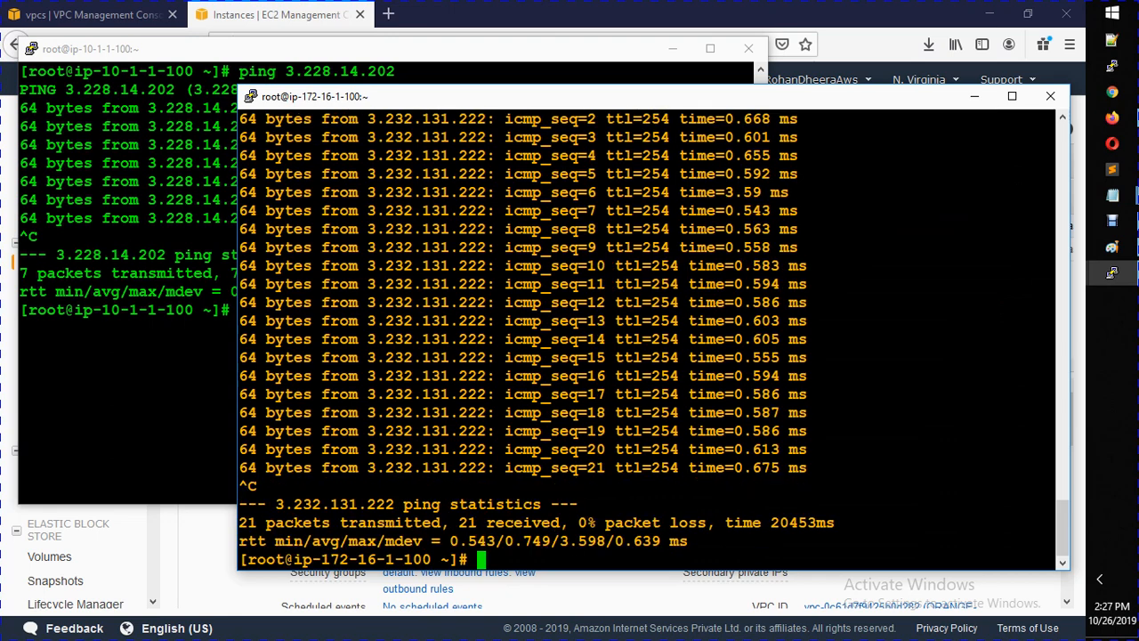
pyautogui.hotkey('ctrl', 'l')
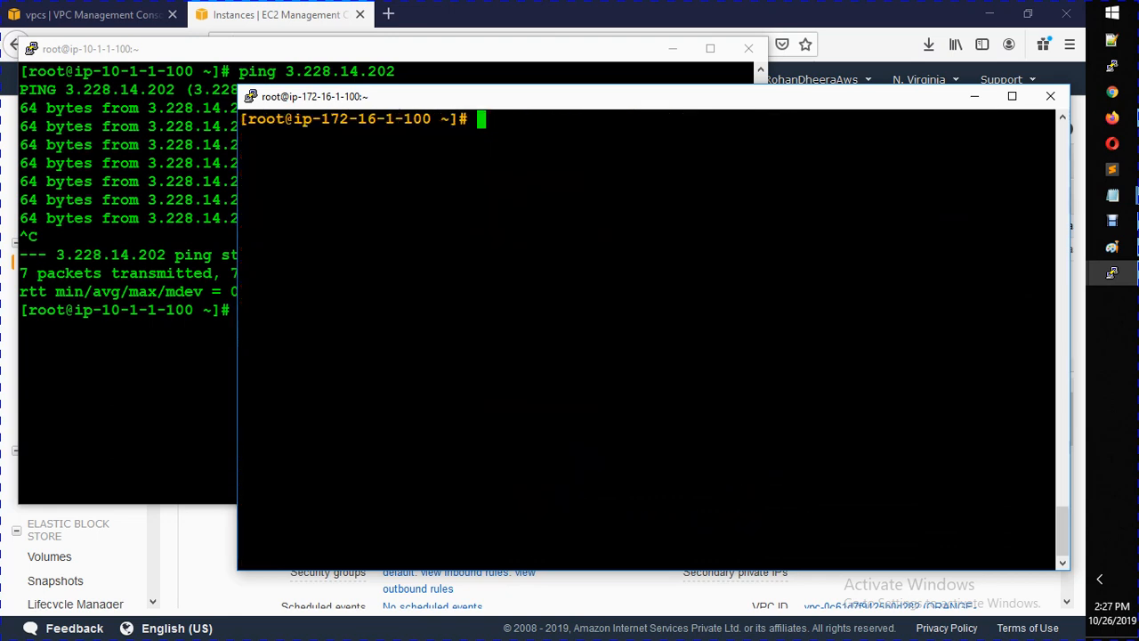
pyautogui.hotkey('alt', 'Tab')
pyautogui.hotkey('ctrl', 'l')
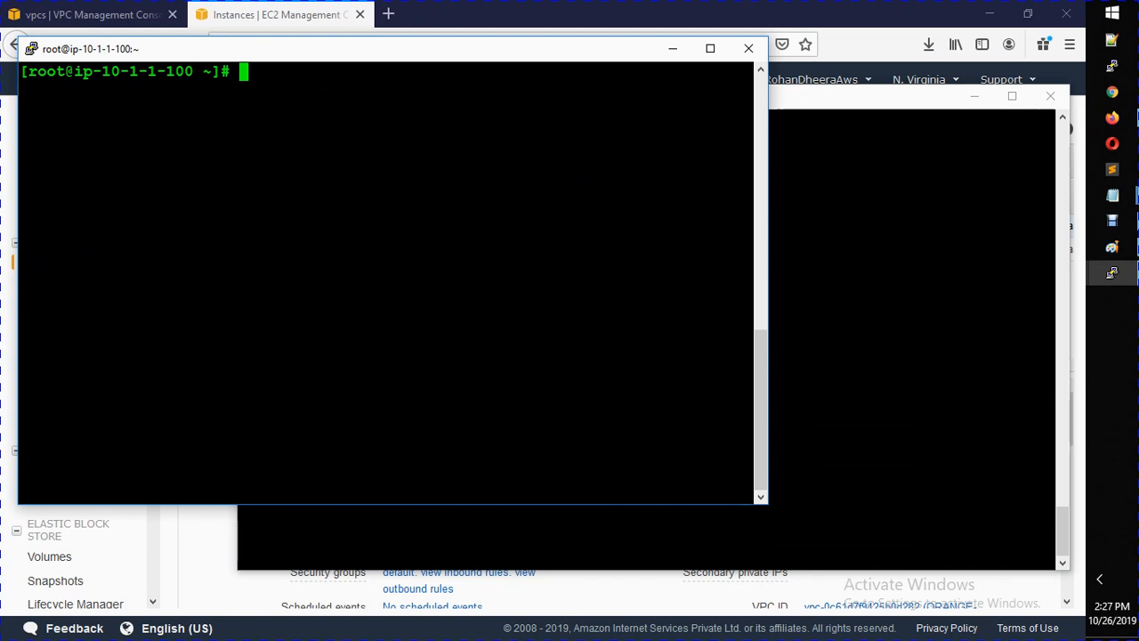
pyautogui.hotkey('alt', 'Tab')
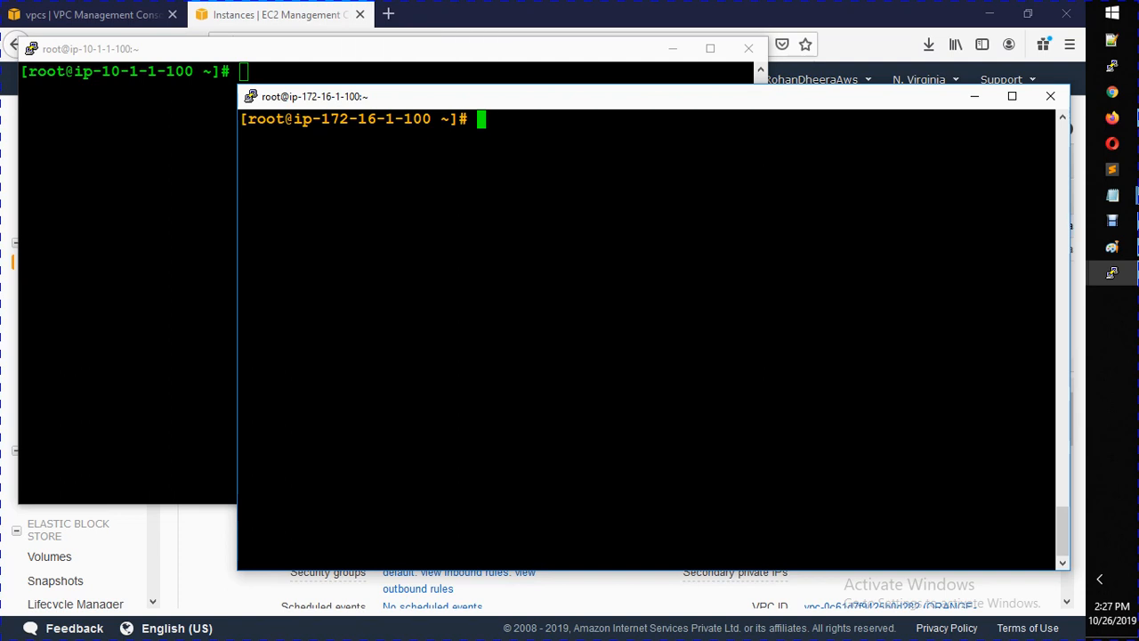
pyautogui.moveTo(113, 72); pyautogui.dragTo(146, 72)
pyautogui.click(846, 285)
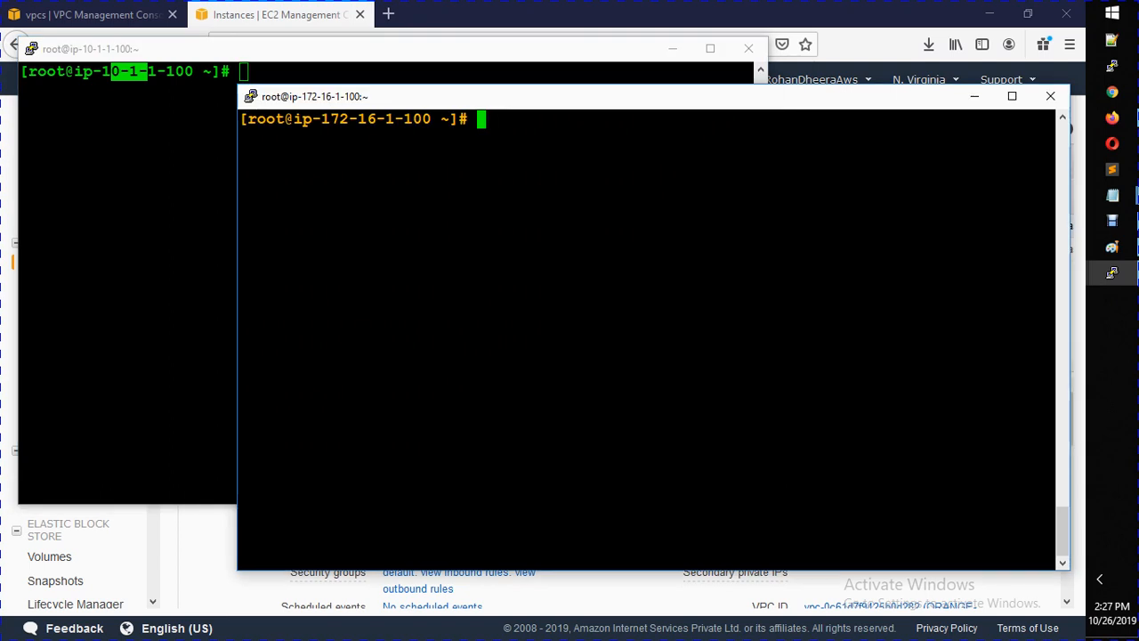
pyautogui.write('RFC1918')
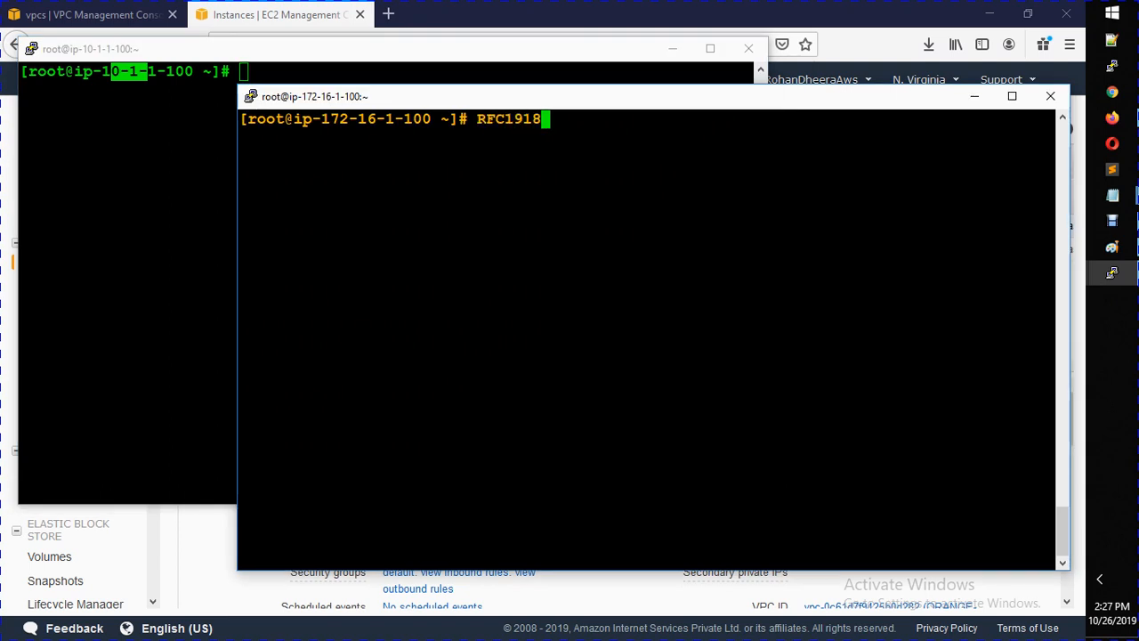
pyautogui.press('BackSpace')
pyautogui.press('BackSpace')
pyautogui.press('BackSpace')
pyautogui.press('BackSpace')
pyautogui.press('BackSpace')
pyautogui.press('BackSpace')
pyautogui.press('BackSpace')
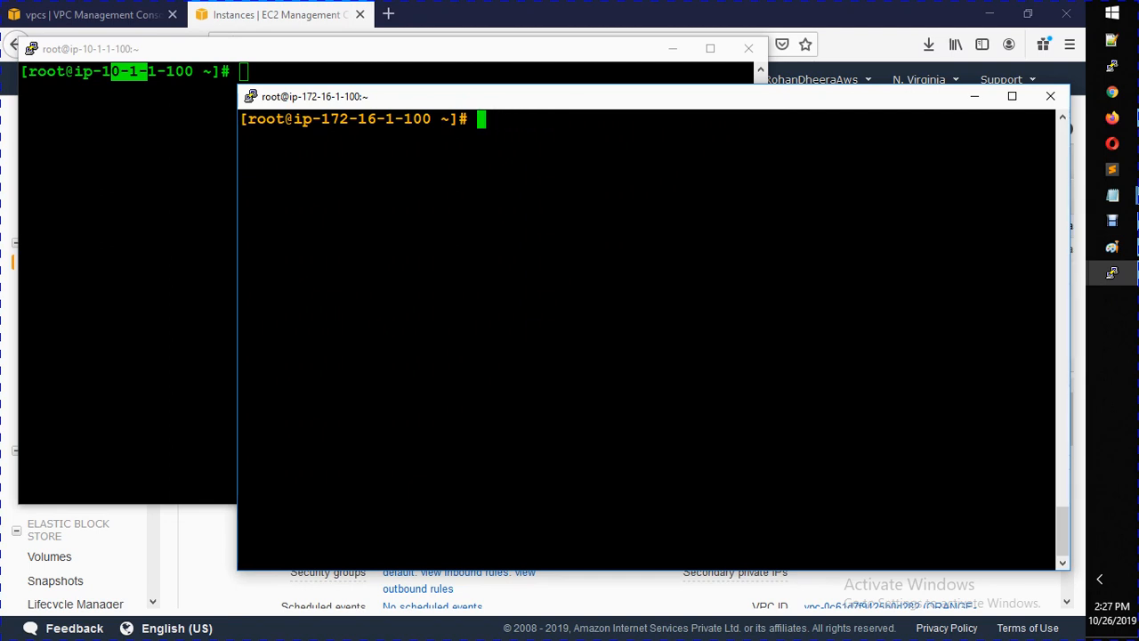
pyautogui.click(133, 178)
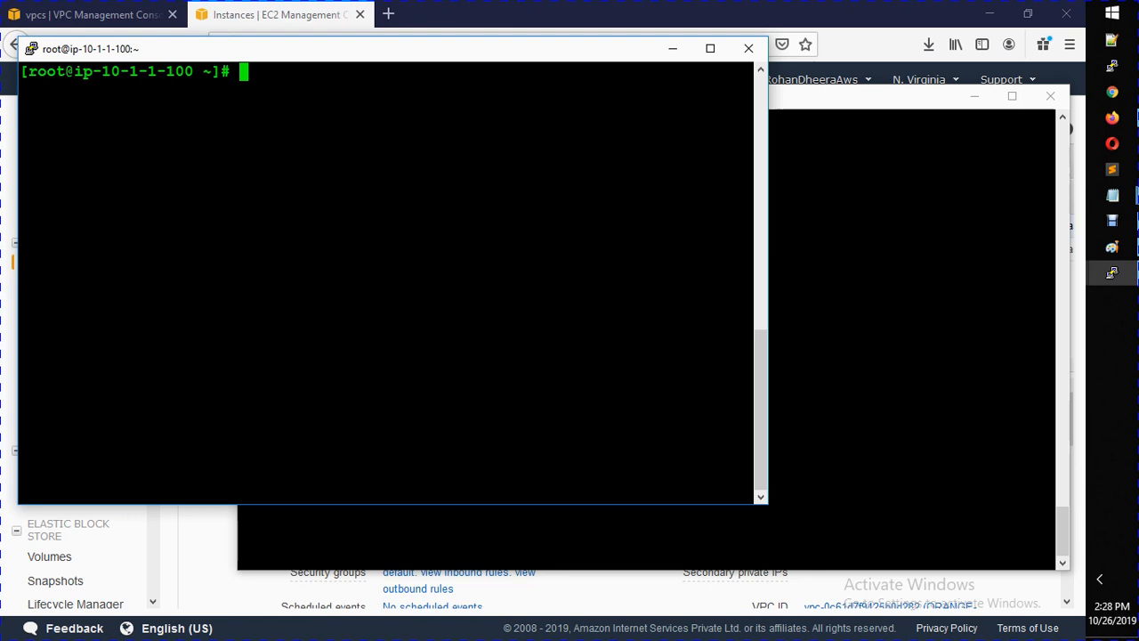
pyautogui.write('ping 172.16')
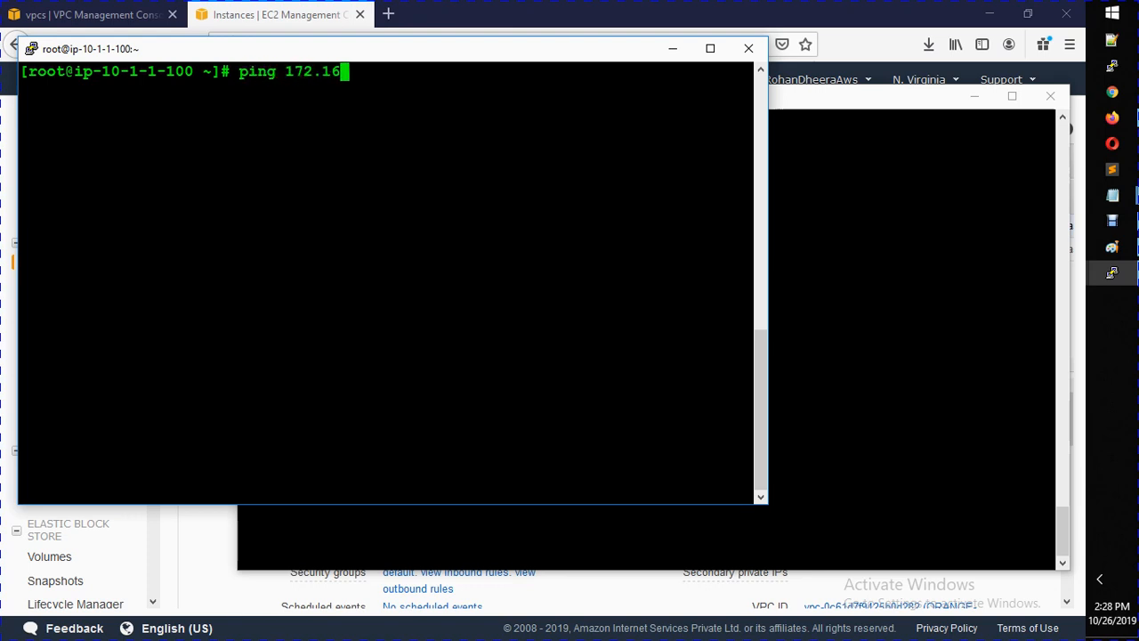
pyautogui.write('.1.100')
# - Display Orange-Server's network interface configuration with ifconfig
pyautogui.hotkey('alt', 'Tab')
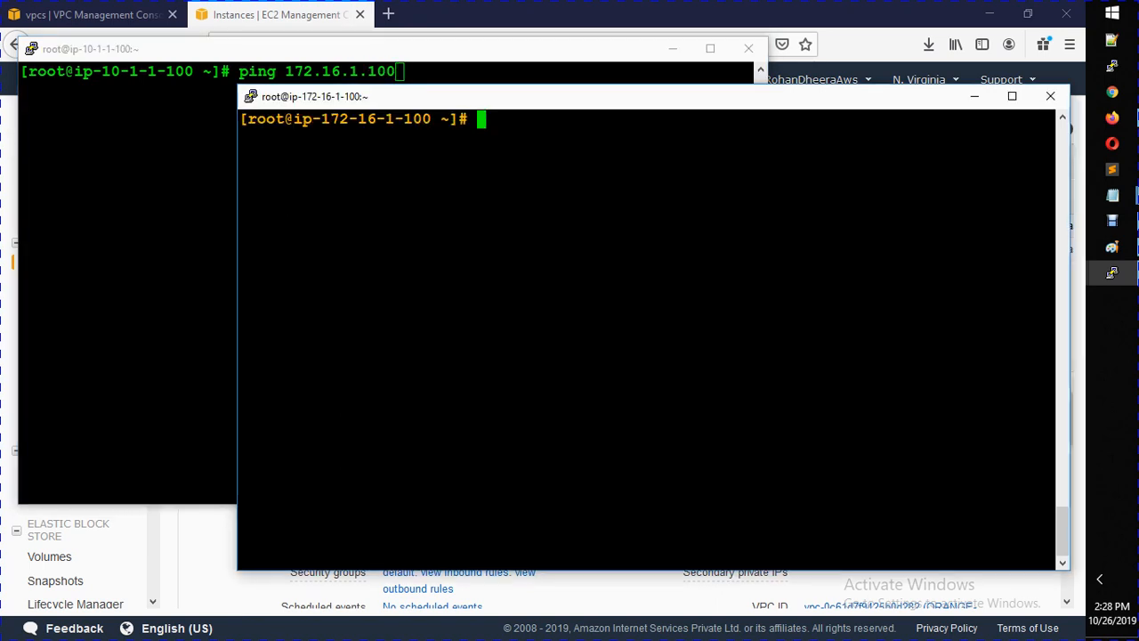
pyautogui.moveTo(324, 119); pyautogui.dragTo(412, 119)
pyautogui.click(414, 119)
pyautogui.write('ifconfig')
pyautogui.press('Return')
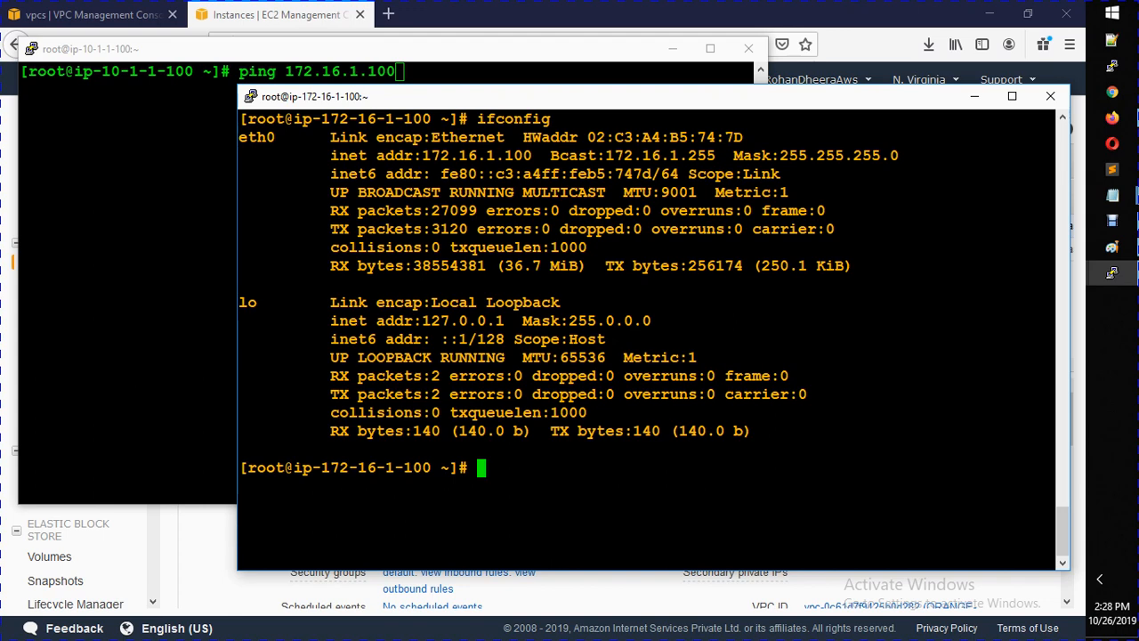
# - Discard the unsent ping command in Green-Server's terminal and display its network interface configuration with ifconfig
pyautogui.hotkey('alt', 'Tab')
pyautogui.press('BackSpace')
pyautogui.press('BackSpace')
pyautogui.press('BackSpace')
pyautogui.press('BackSpace')
pyautogui.press('BackSpace')
pyautogui.press('BackSpace')
pyautogui.press('BackSpace')
pyautogui.press('BackSpace')
pyautogui.press('BackSpace')
pyautogui.press('BackSpace')
pyautogui.press('BackSpace')
pyautogui.press('BackSpace')
pyautogui.press('BackSpace')
pyautogui.press('BackSpace')
pyautogui.press('BackSpace')
pyautogui.press('BackSpace')
pyautogui.press('BackSpace')
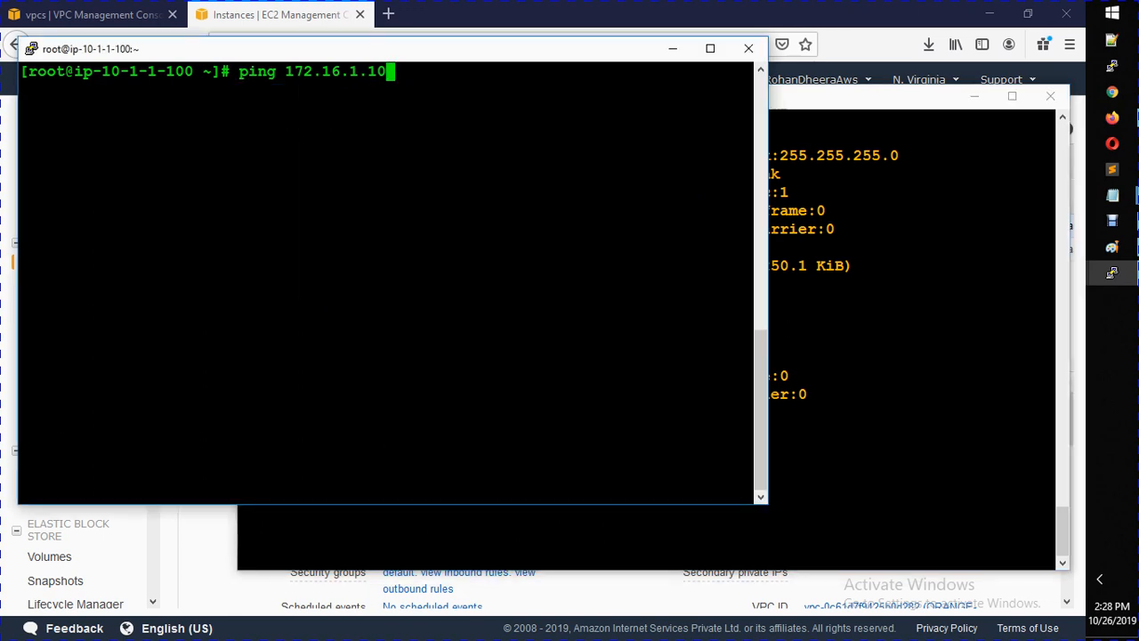
pyautogui.write('ipconfig')
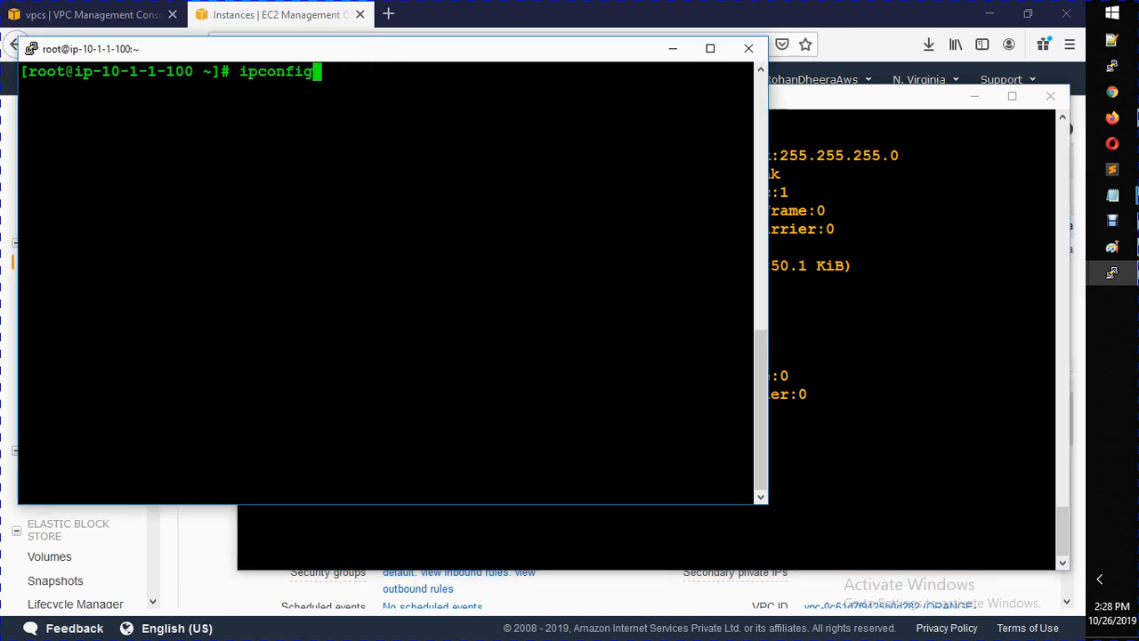
pyautogui.press('Return')
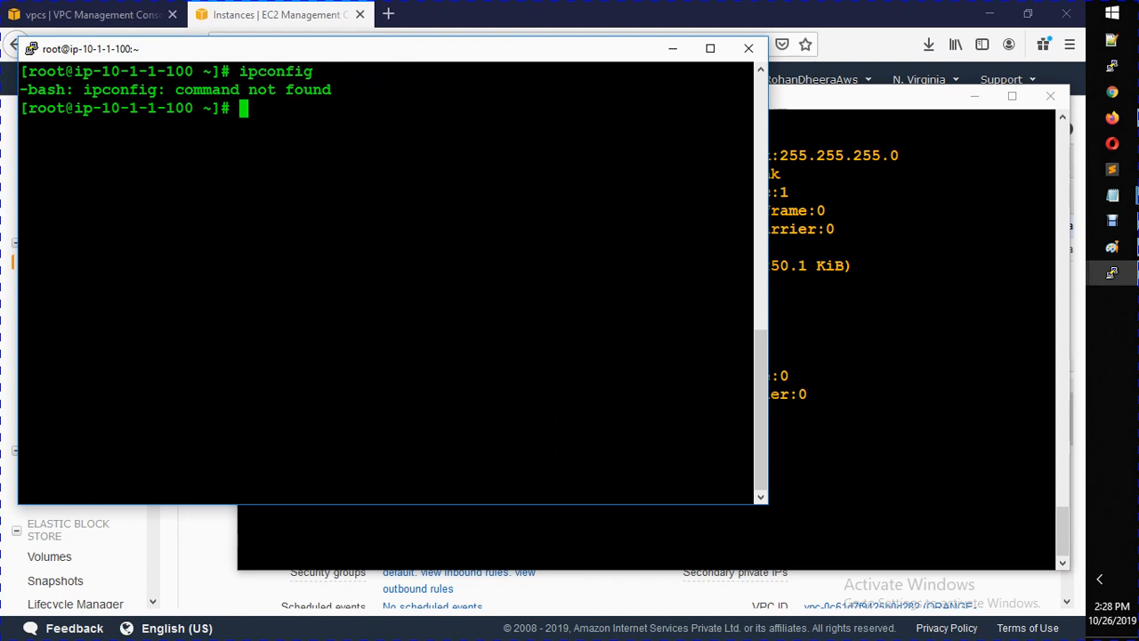
pyautogui.write('ifconfig')
pyautogui.press('Return')
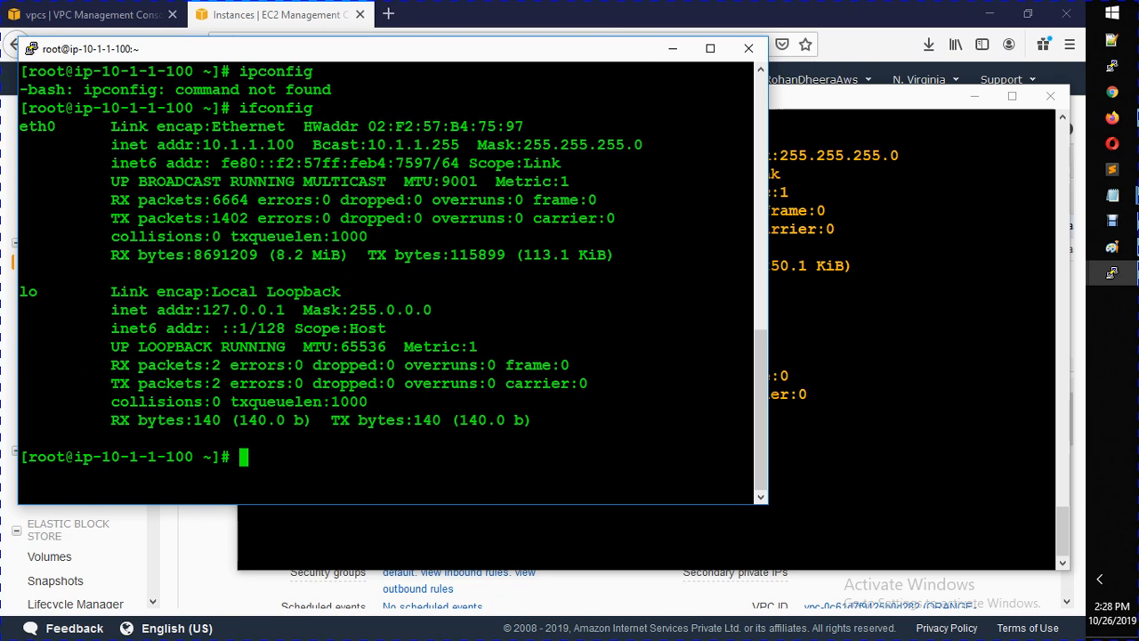
# - Highlight the private eth0 inet address in each server's ifconfig output and clear both terminals
pyautogui.moveTo(203, 145); pyautogui.dragTo(294, 145)
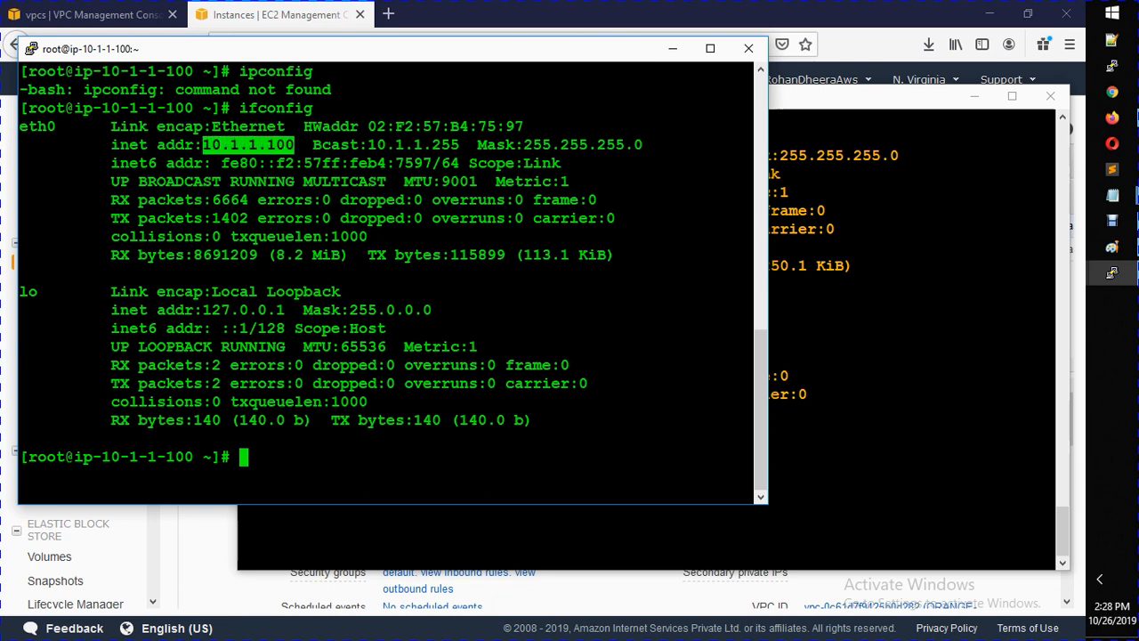
pyautogui.hotkey('alt', 'Tab')
pyautogui.moveTo(422, 156); pyautogui.dragTo(524, 155)
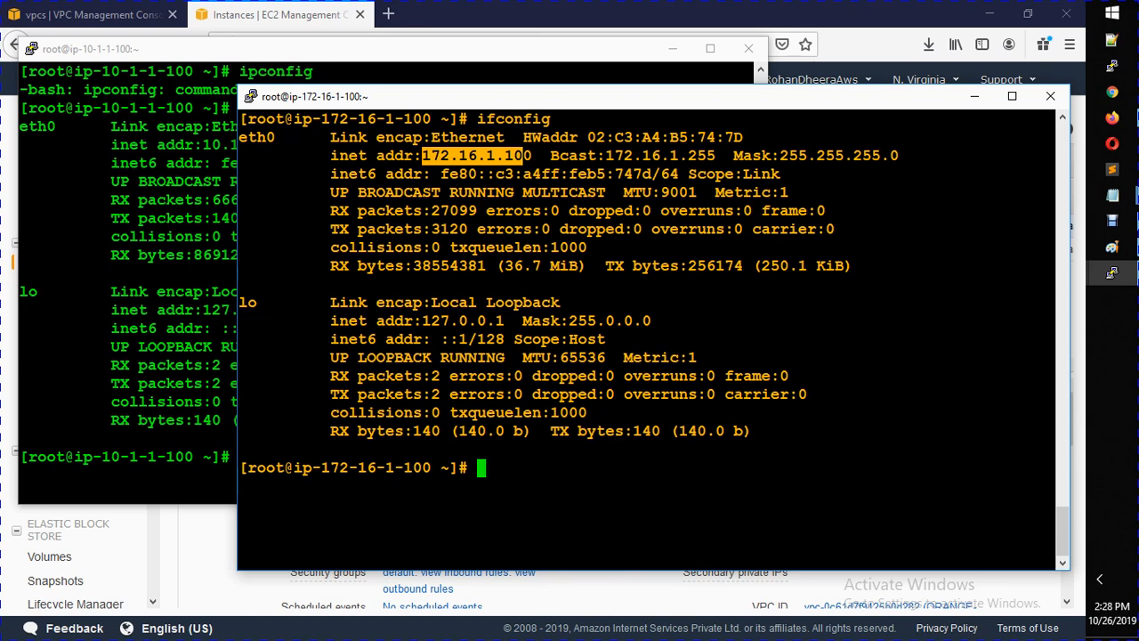
pyautogui.hotkey('ctrl', 'l')
pyautogui.click(219, 213)
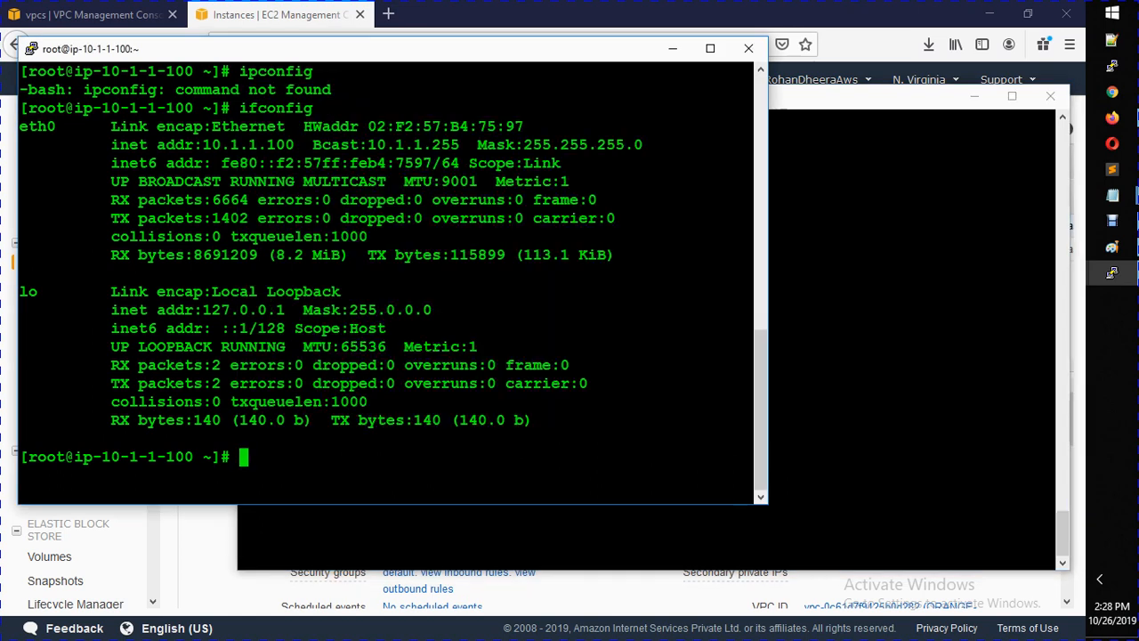
pyautogui.hotkey('ctrl', 'l')
# - Ping Orange-Server's private IP 172.16.1.100 from Green-Server's terminal
pyautogui.write('ping ')
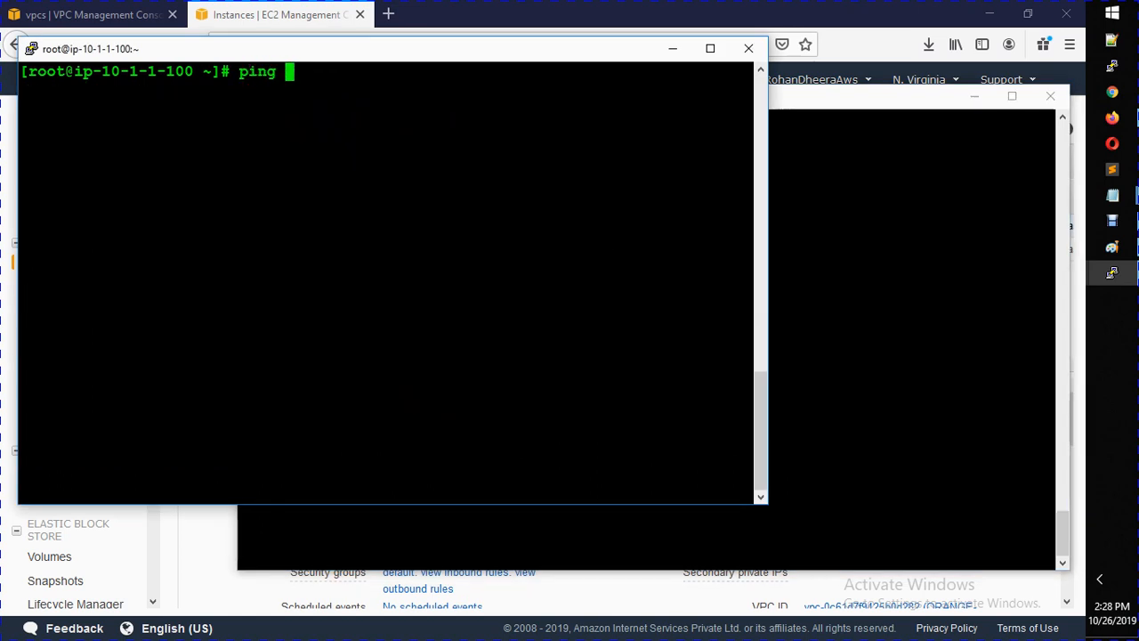
pyautogui.write('10.1.1.100')
pyautogui.press('BackSpace')
pyautogui.press('BackSpace')
pyautogui.press('BackSpace')
pyautogui.press('BackSpace')
pyautogui.press('BackSpace')
pyautogui.press('BackSpace')
pyautogui.press('BackSpace')
pyautogui.press('BackSpace')
pyautogui.press('BackSpace')
pyautogui.write('72.16.1.100')
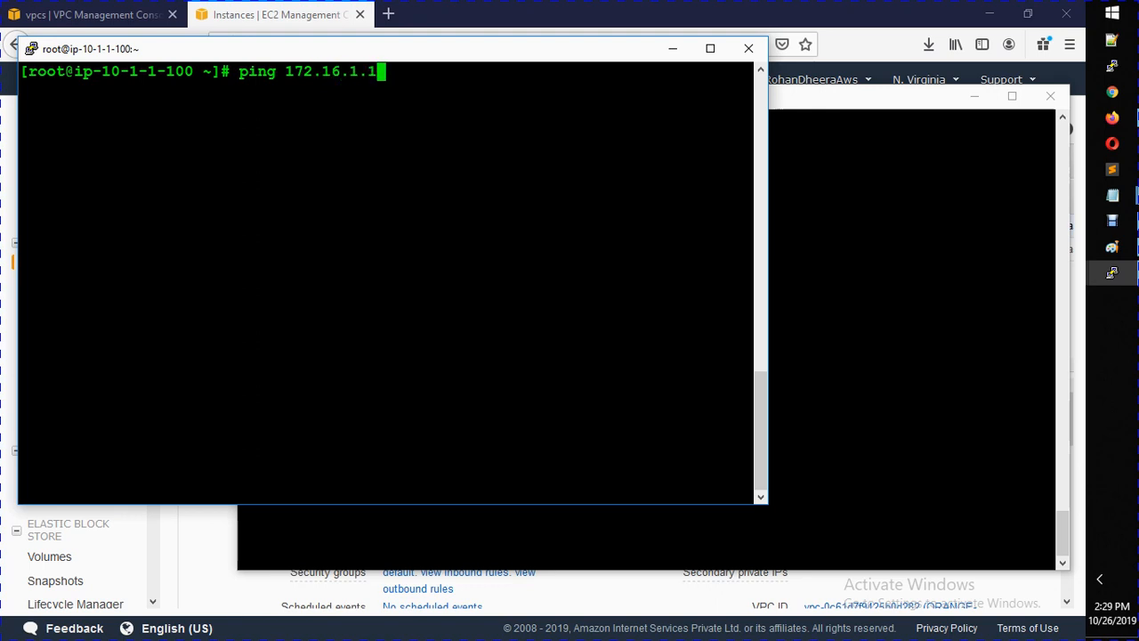
pyautogui.press('Return')
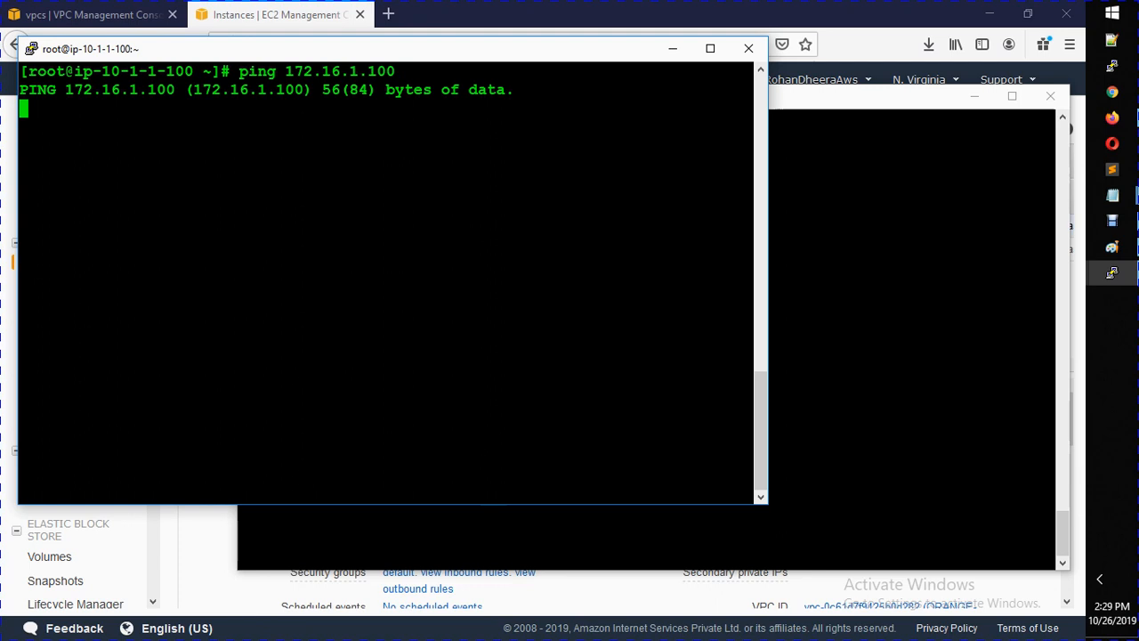
# - Ping Green-Server's private IP 10.1.1.100 from Orange-Server, and stop the pings on both servers
pyautogui.hotkey('alt', 'Tab')
pyautogui.write('ping 10.1.1.100')
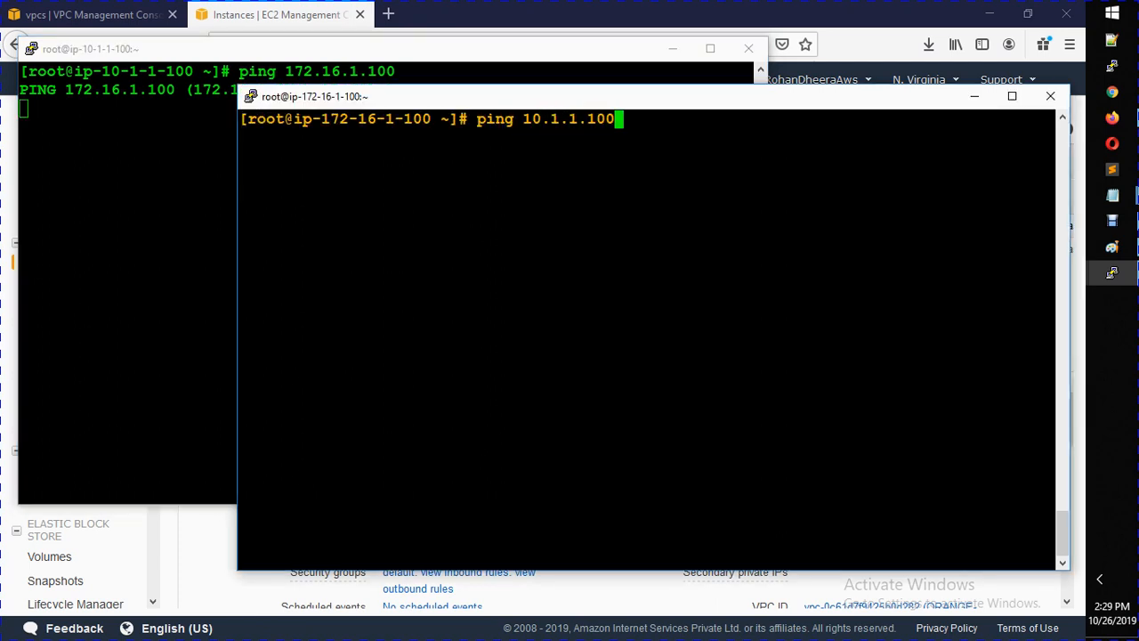
pyautogui.press('Return')
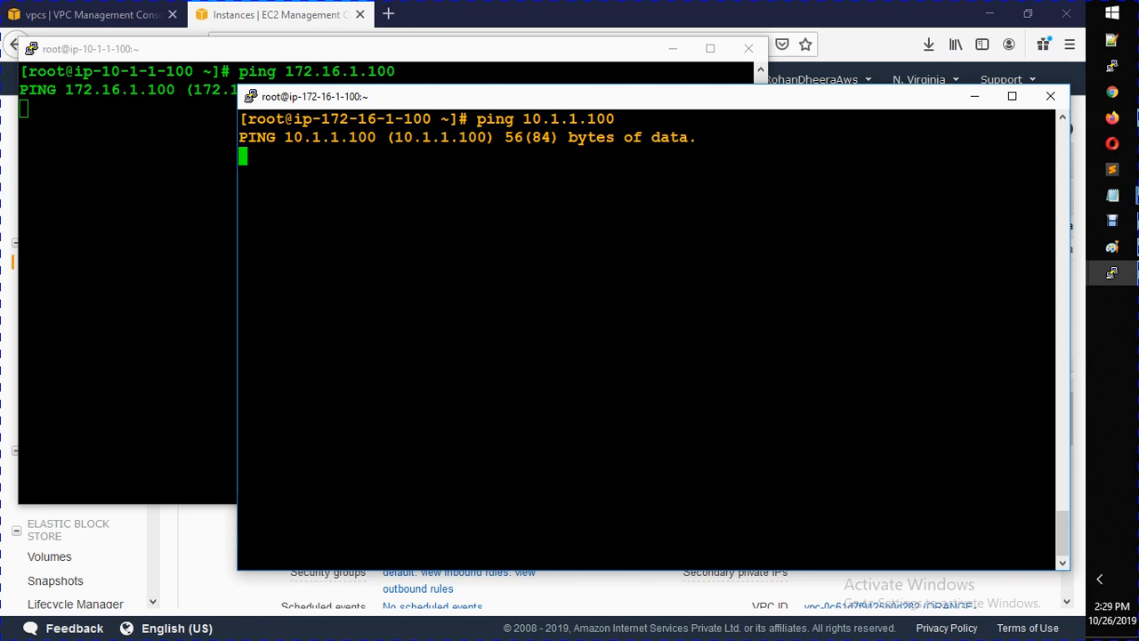
pyautogui.hotkey('ctrl', 'c')
pyautogui.hotkey('alt', 'Tab')
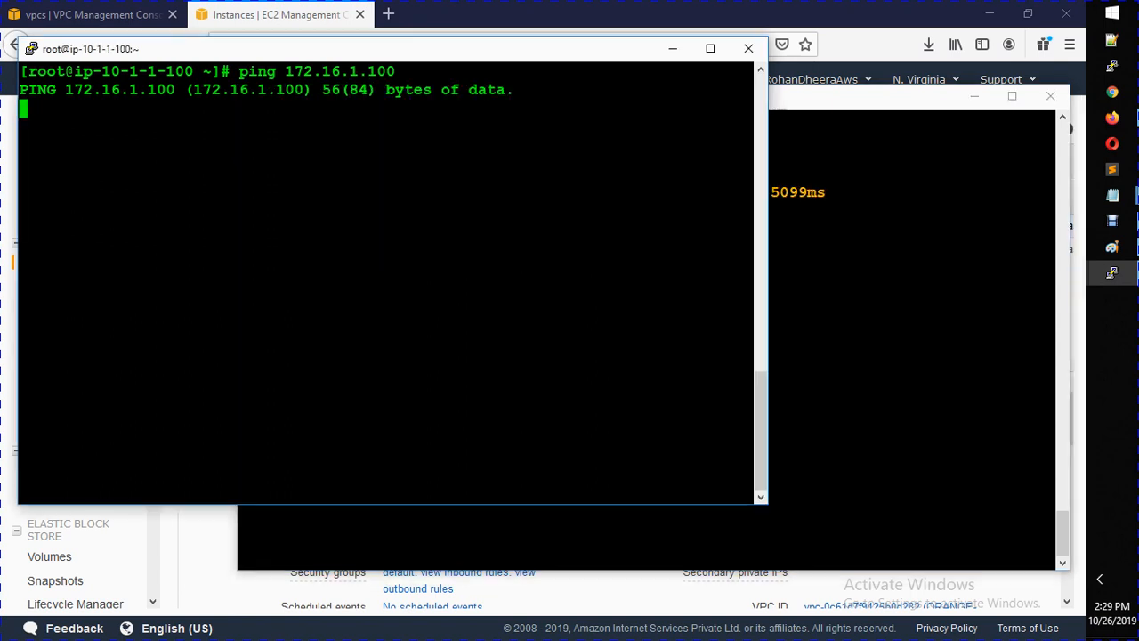
pyautogui.hotkey('ctrl', 'c')
# - Open /etc/hosts in nano on Green-Server and add the entry "10.1.1.100 greenserver" below the existing lines
pyautogui.write('nano /')
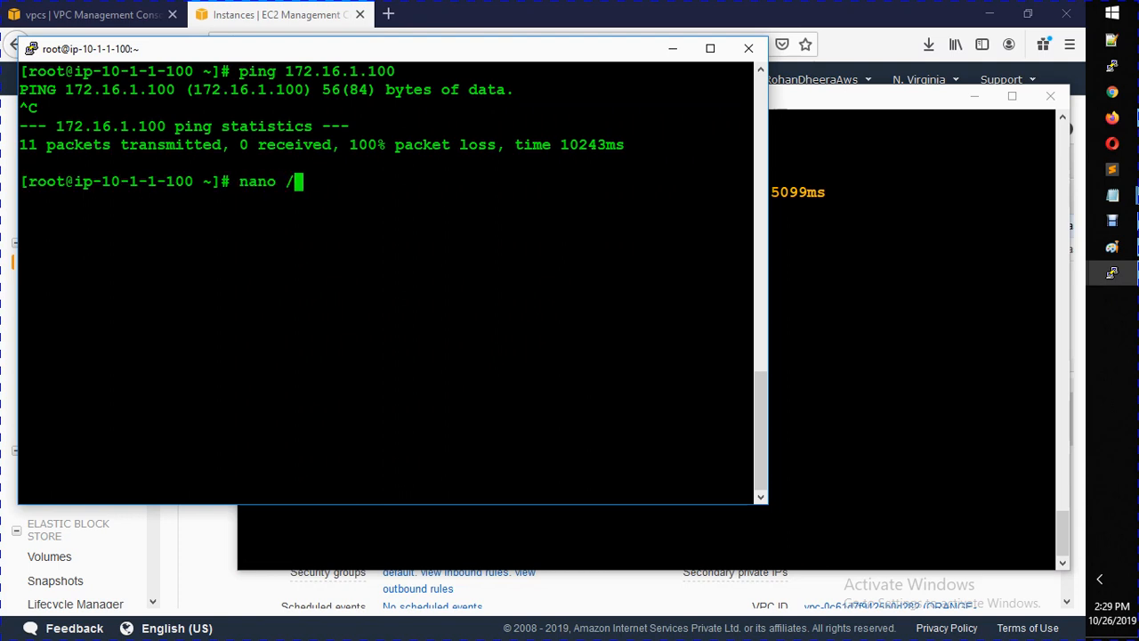
pyautogui.write('etc/hosts')
pyautogui.press('Return')
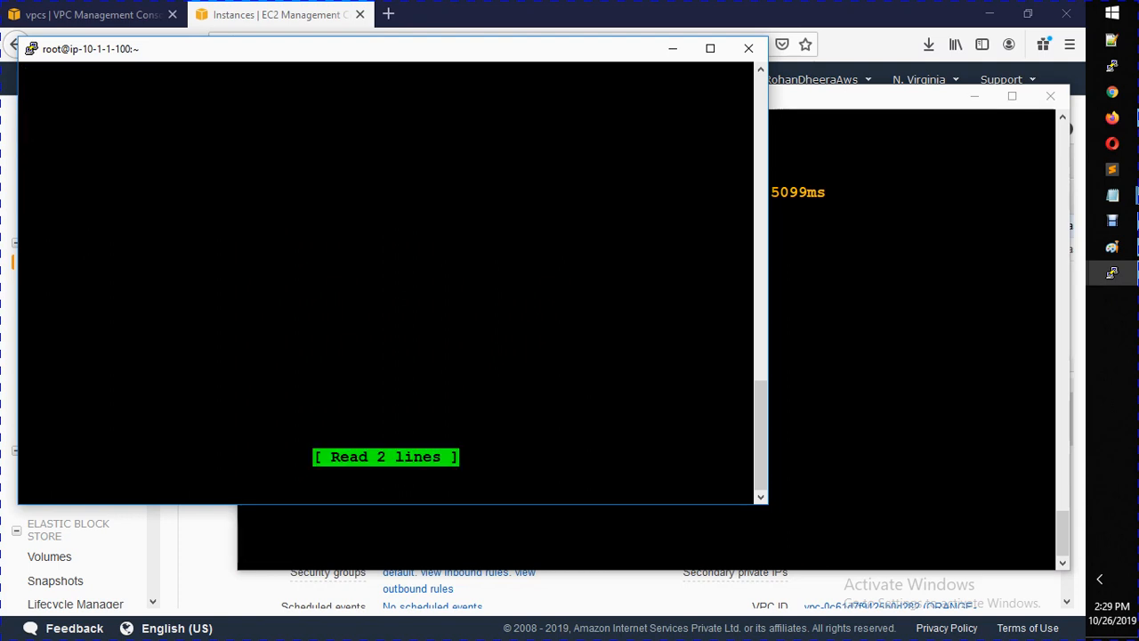
pyautogui.press('Down')
pyautogui.press('Down')
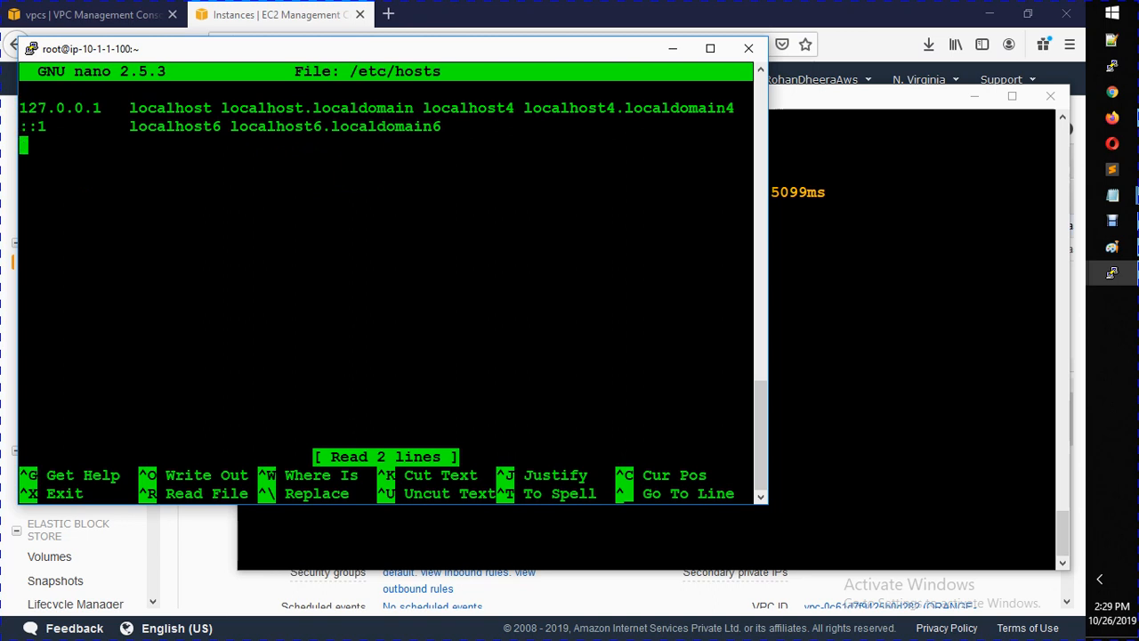
pyautogui.write('10.1.1.100')
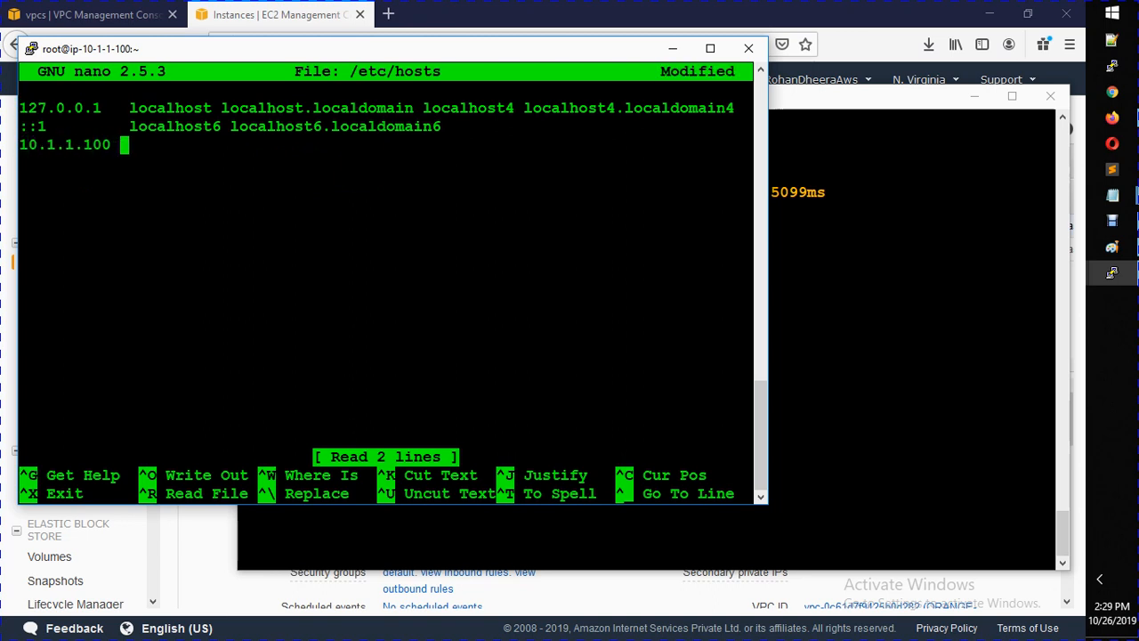
pyautogui.write(' greenserver')
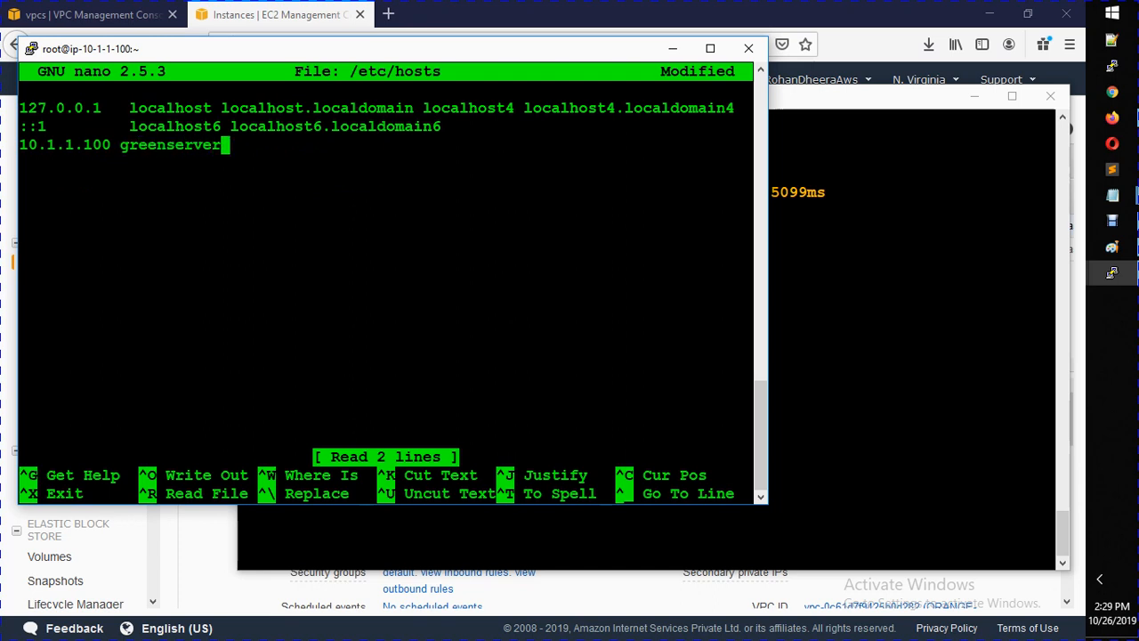
# - Add the entries "172.16.1.100 orangeserver" and "192.168.1.100 blueserver" on separate lines below the greenserver entry
pyautogui.press('Return')
pyautogui.write('17')
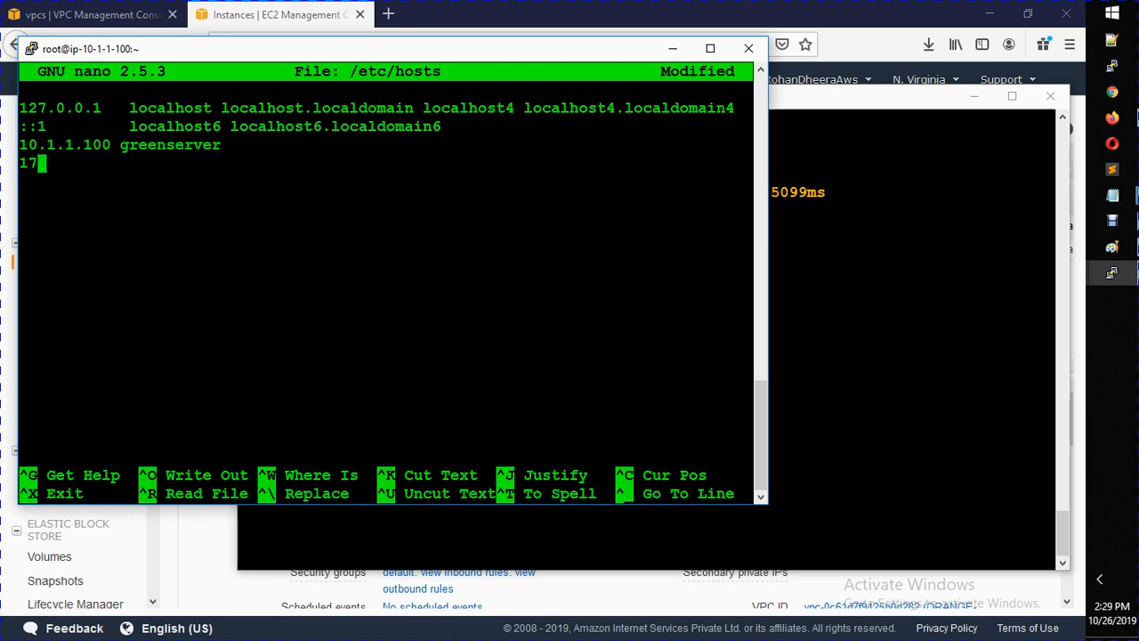
pyautogui.write('2.16.1.100 ')
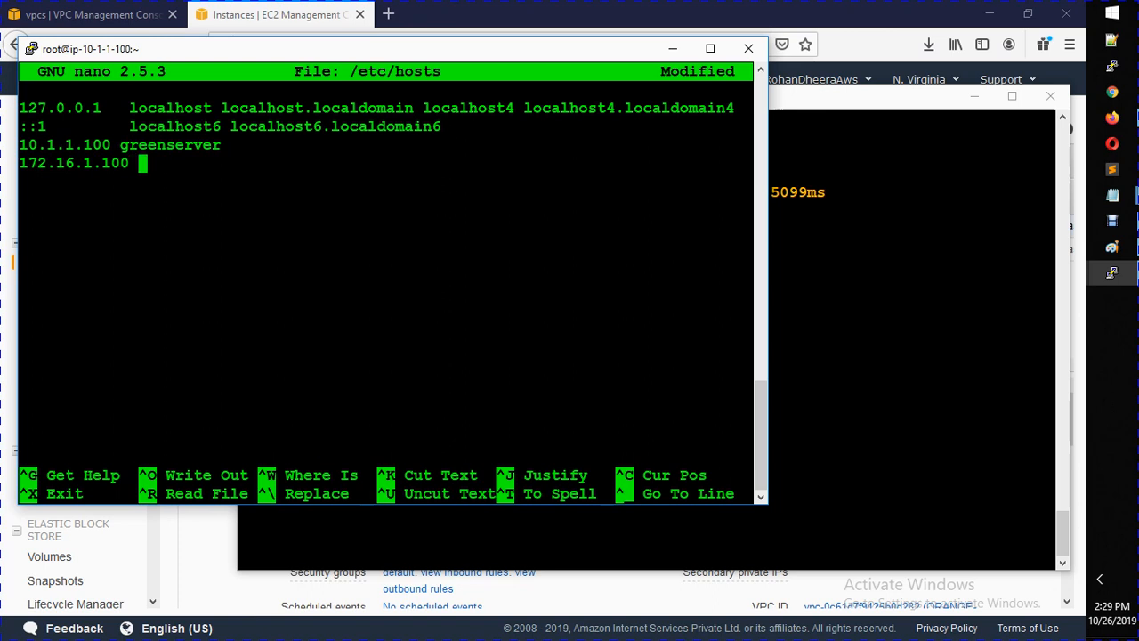
pyautogui.write('orangs')
pyautogui.press('BackSpace')
pyautogui.write('eserver')
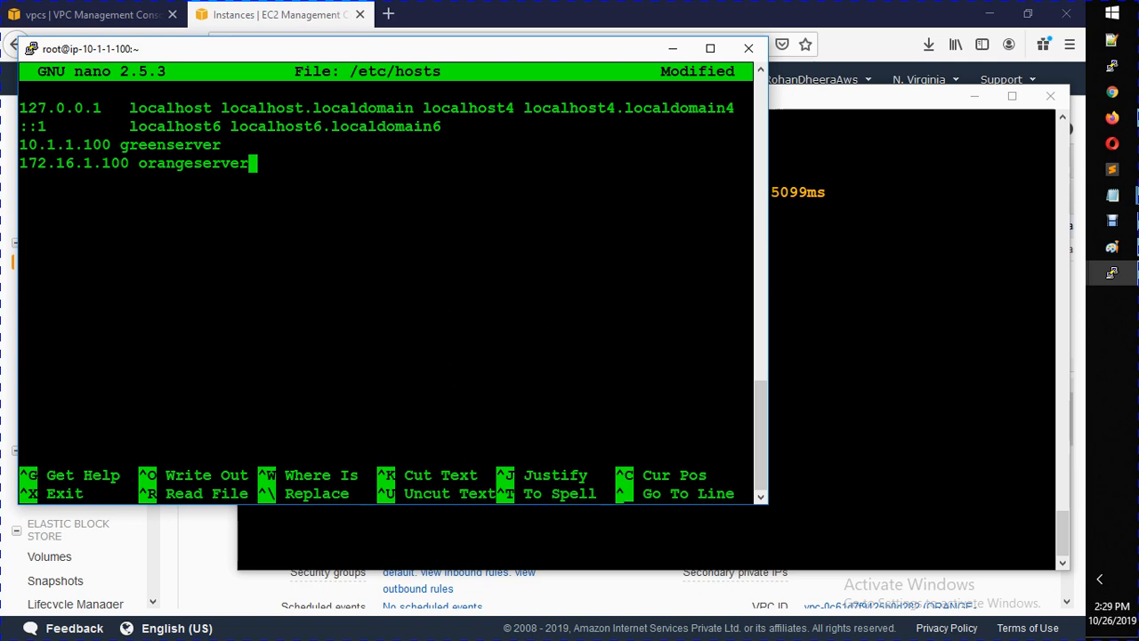
pyautogui.press('Return')
pyautogui.write('192.168')
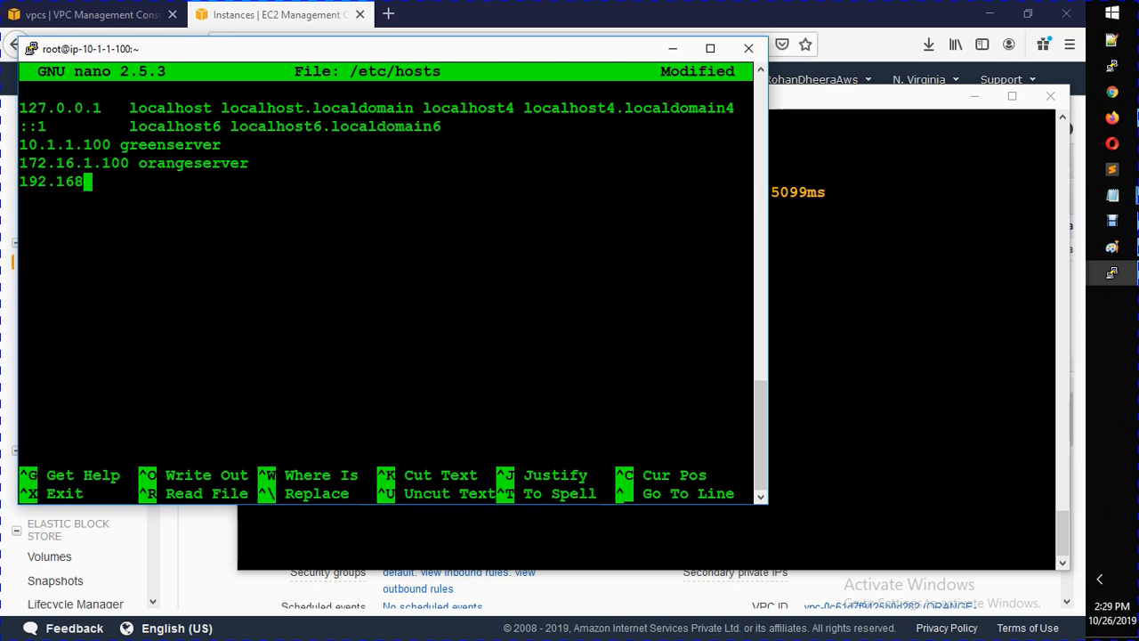
pyautogui.write('.1.100 blue')
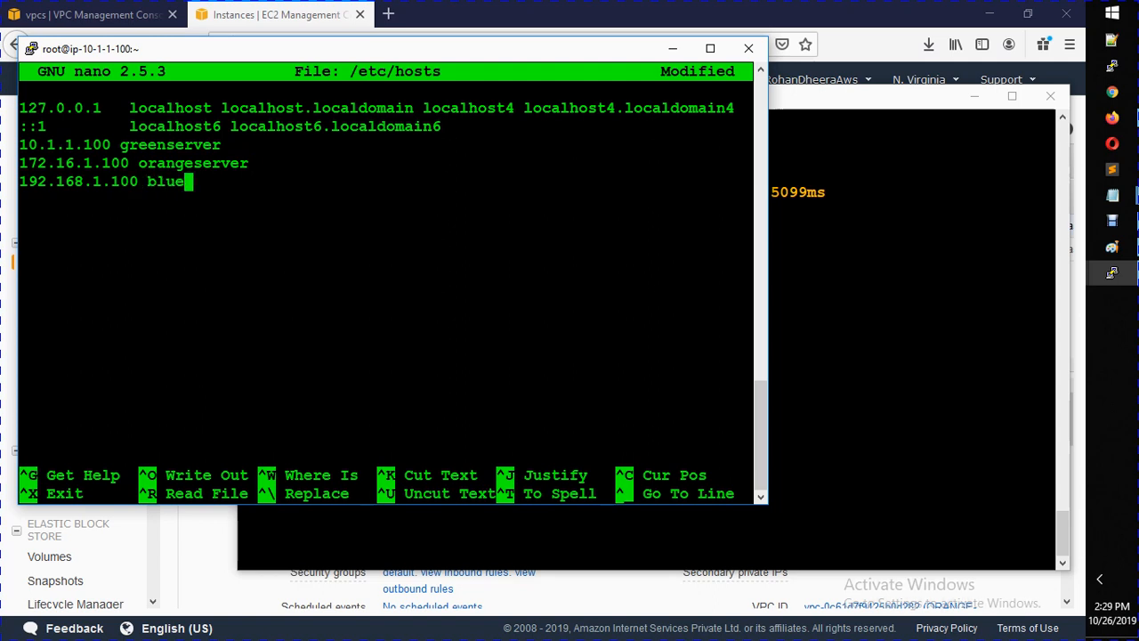
pyautogui.write('server')
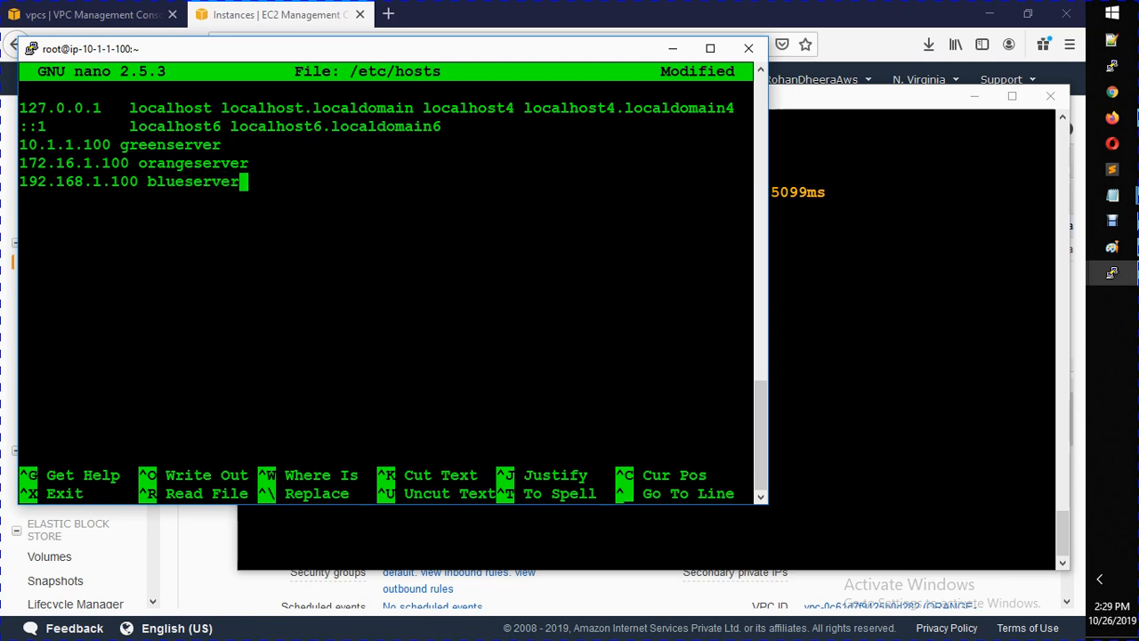
# - Copy the three server entries from Green-Server's hosts file to the end of Orange-Server's /etc/hosts using nano
pyautogui.moveTo(20, 145); pyautogui.dragTo(259, 181)
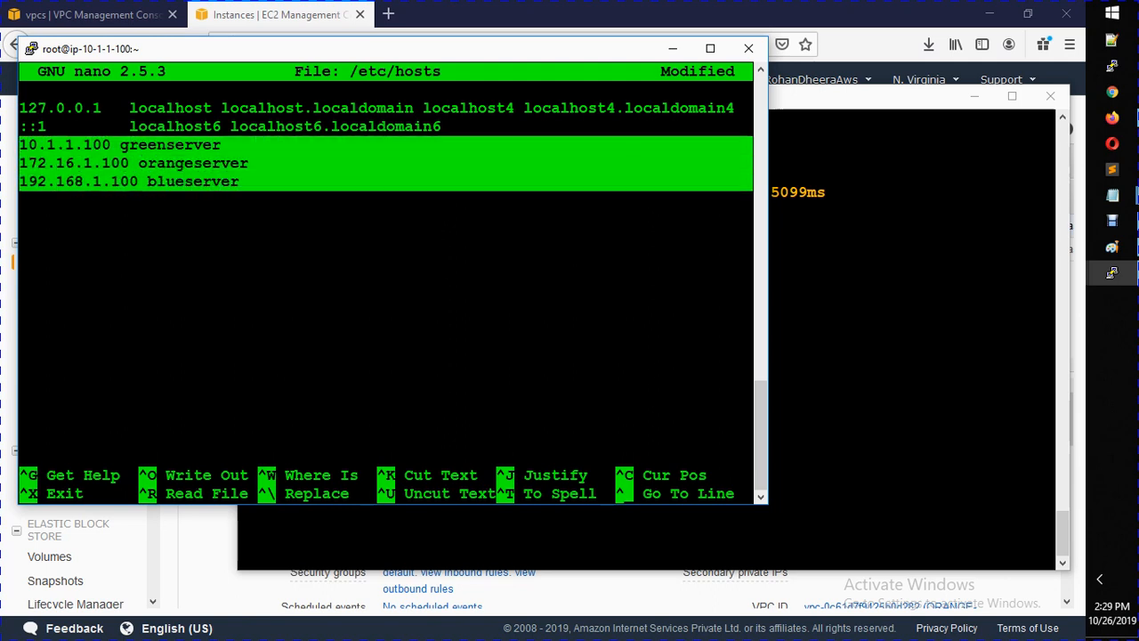
pyautogui.hotkey('alt', 'Tab')
pyautogui.write('nano ')
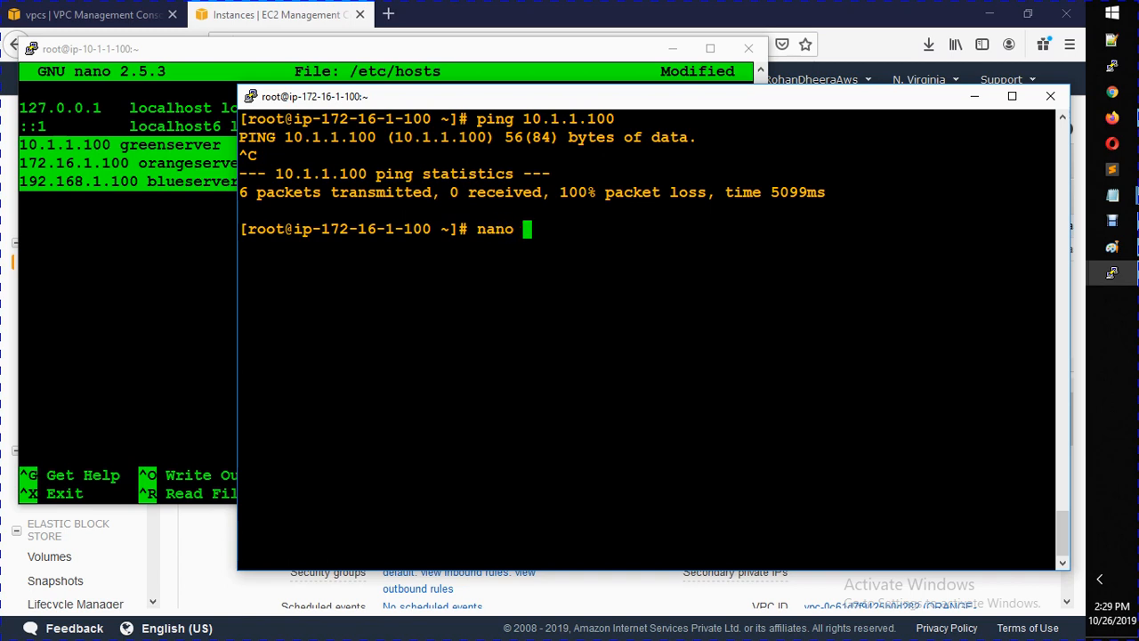
pyautogui.write('/etc/hosts')
pyautogui.press('Return')
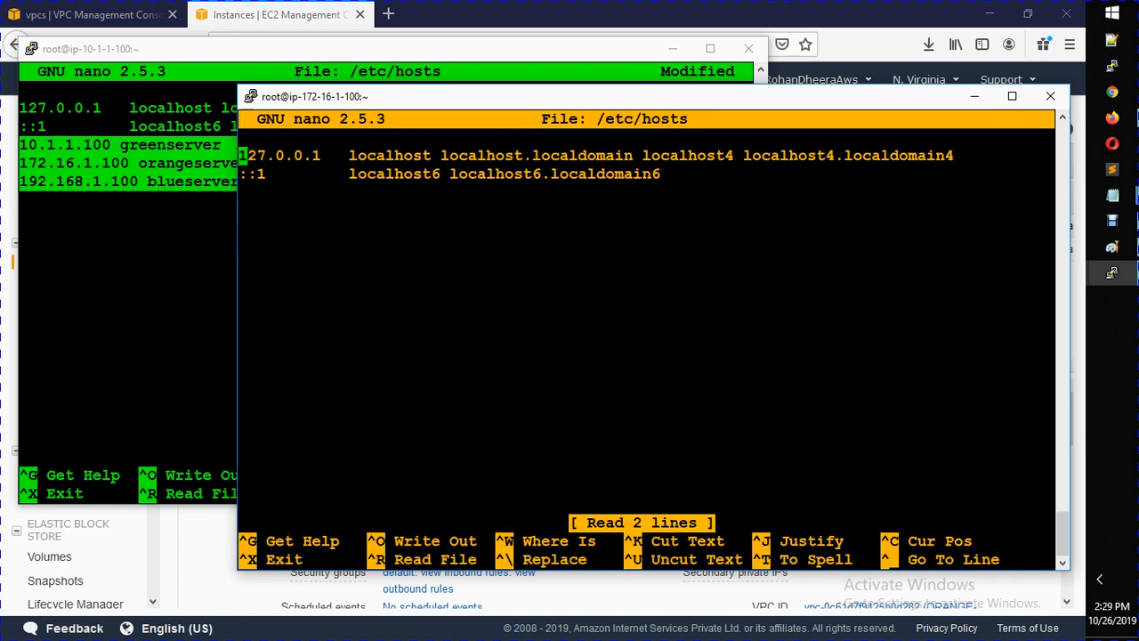
pyautogui.press('Down')
pyautogui.press('Down')
pyautogui.press('shift+Insert')
# - Save Orange-Server's /etc/hosts file and exit nano
pyautogui.hotkey('ctrl', 'o')
pyautogui.press('Return')
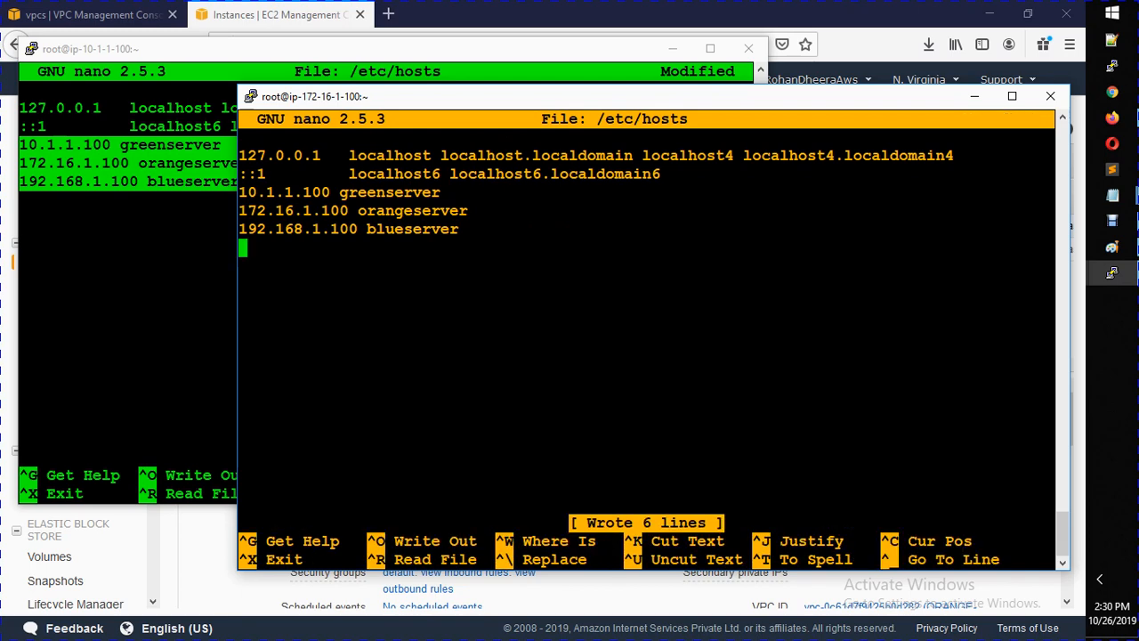
pyautogui.hotkey('ctrl', 'o')
pyautogui.press('Return')
pyautogui.hotkey('ctrl', 'x')
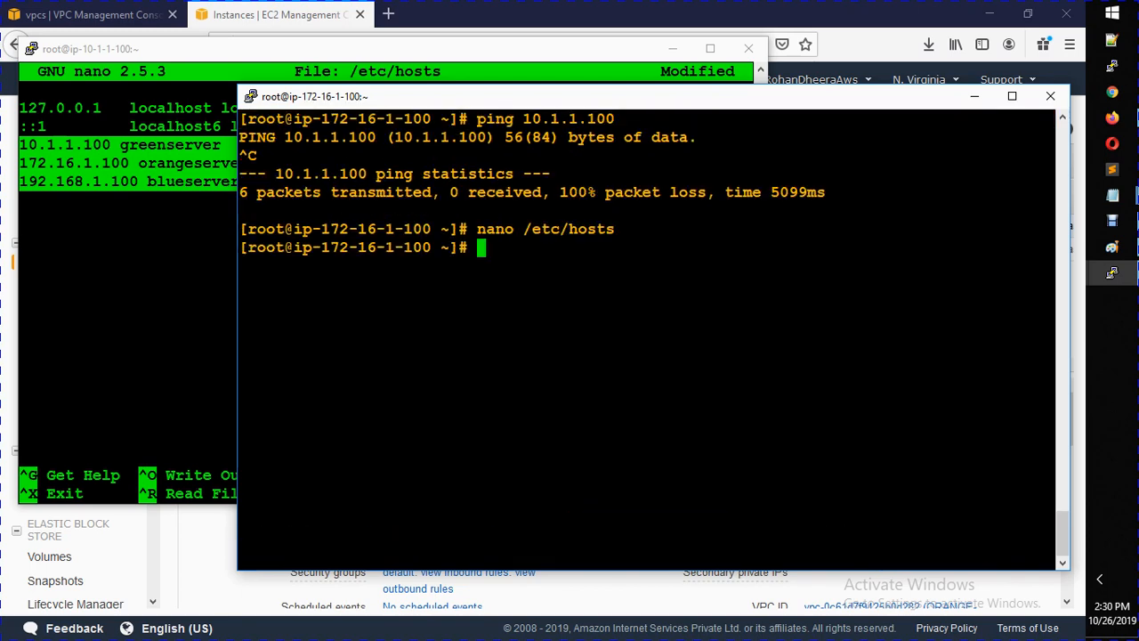
# - Save the edited /etc/hosts file in nano on Green-Server
pyautogui.click(129, 294)
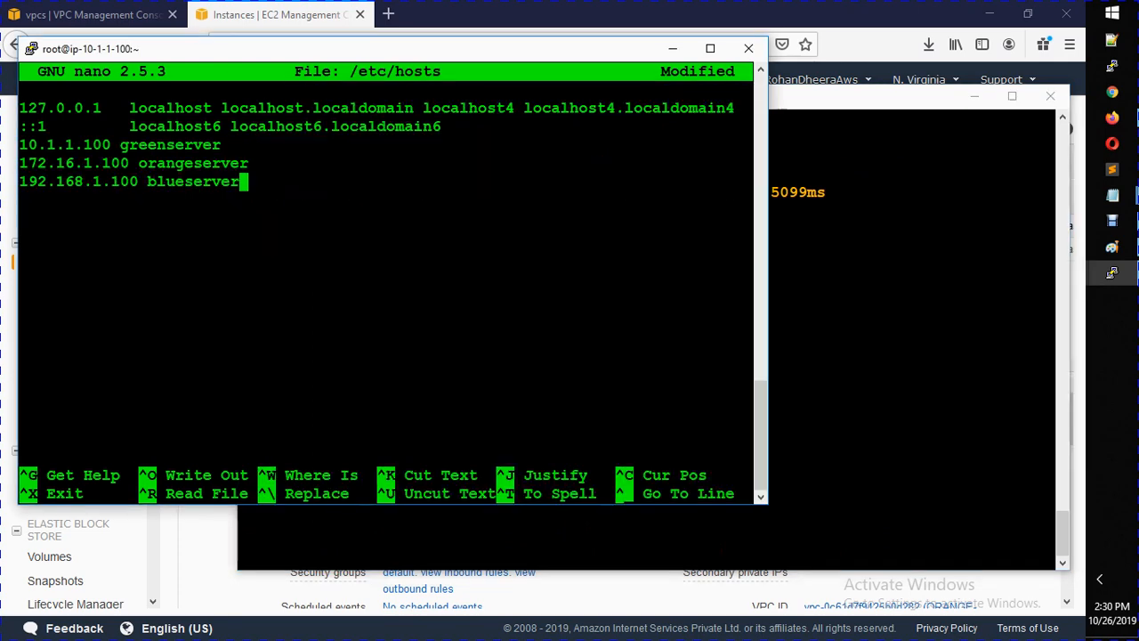
pyautogui.hotkey('ctrl', 'o')
pyautogui.press('Return')
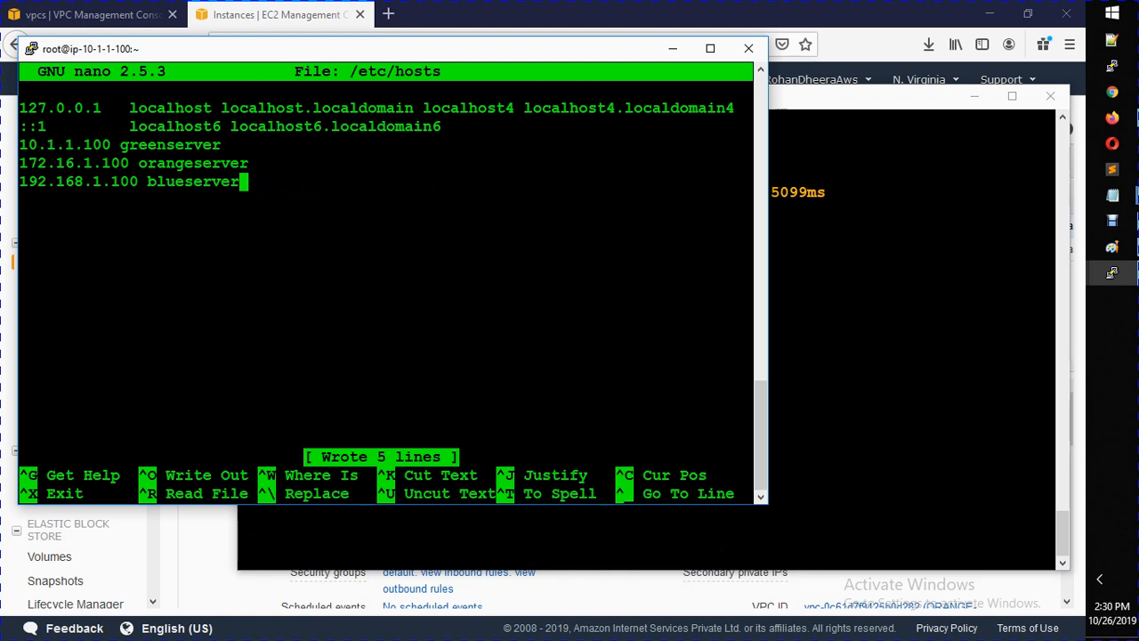
# - Exit nano on Green-Server and clear its terminal screen
pyautogui.hotkey('ctrl', 'x')
pyautogui.hotkey('ctrl', 'l')
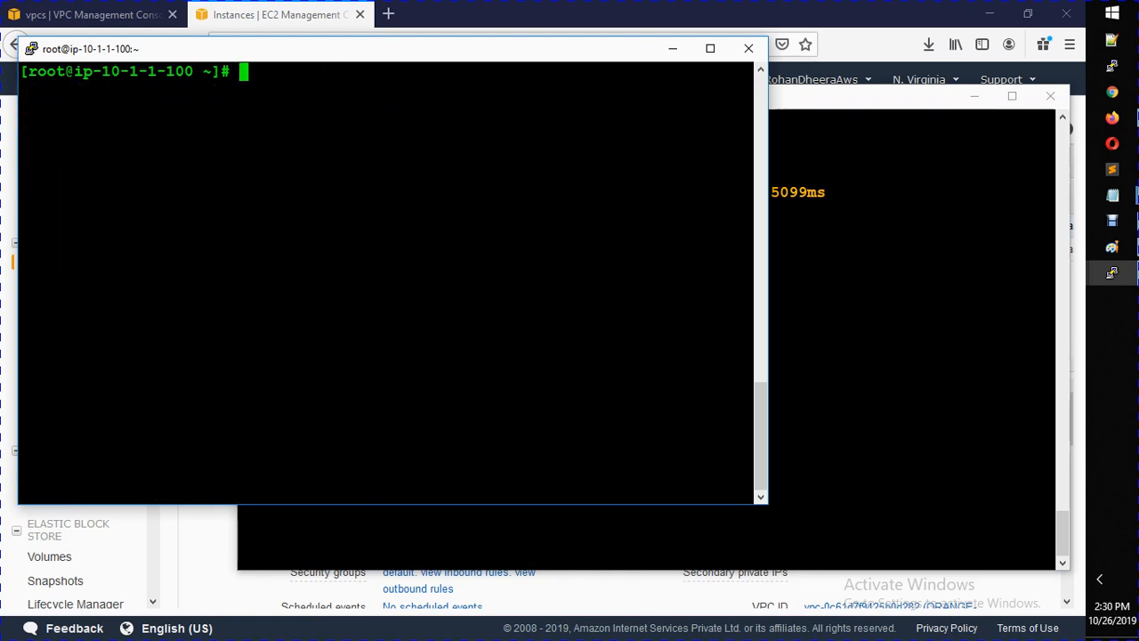
# - Clear Orange-Server's terminal and start a ping to greenserver by hostname
pyautogui.hotkey('alt', 'Tab')
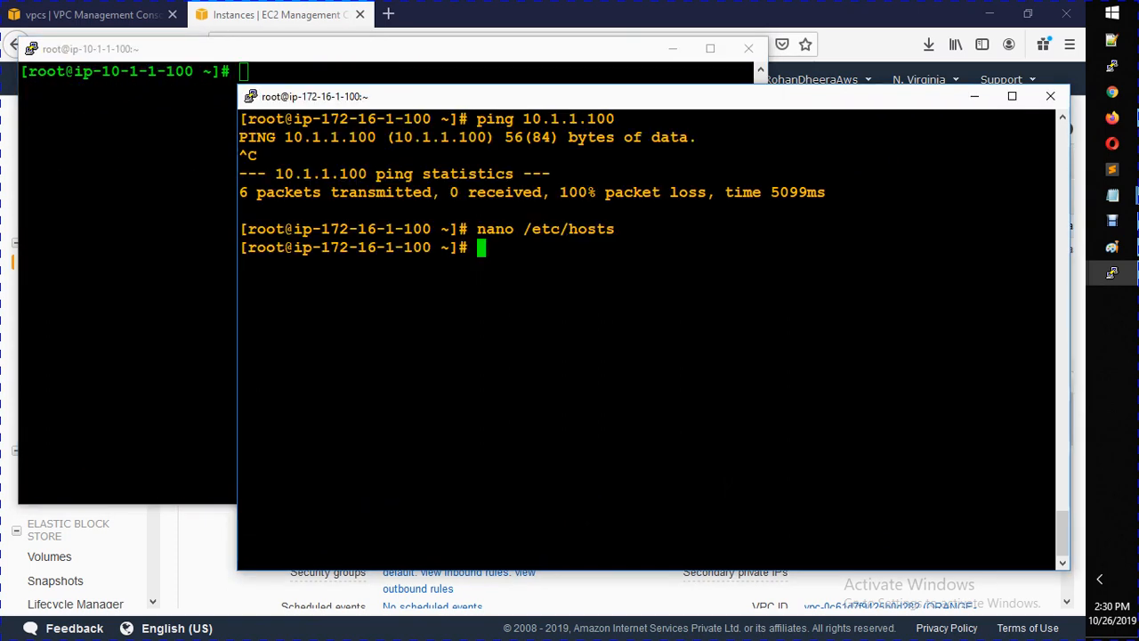
pyautogui.hotkey('ctrl', 'l')
pyautogui.write('ping')
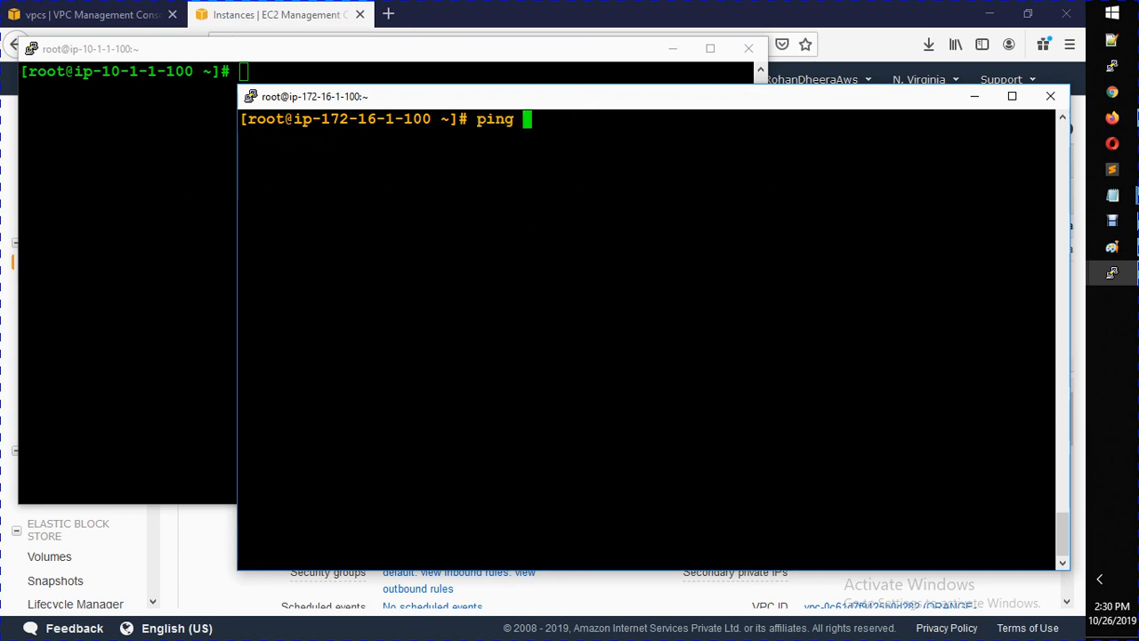
pyautogui.write(' greenserver')
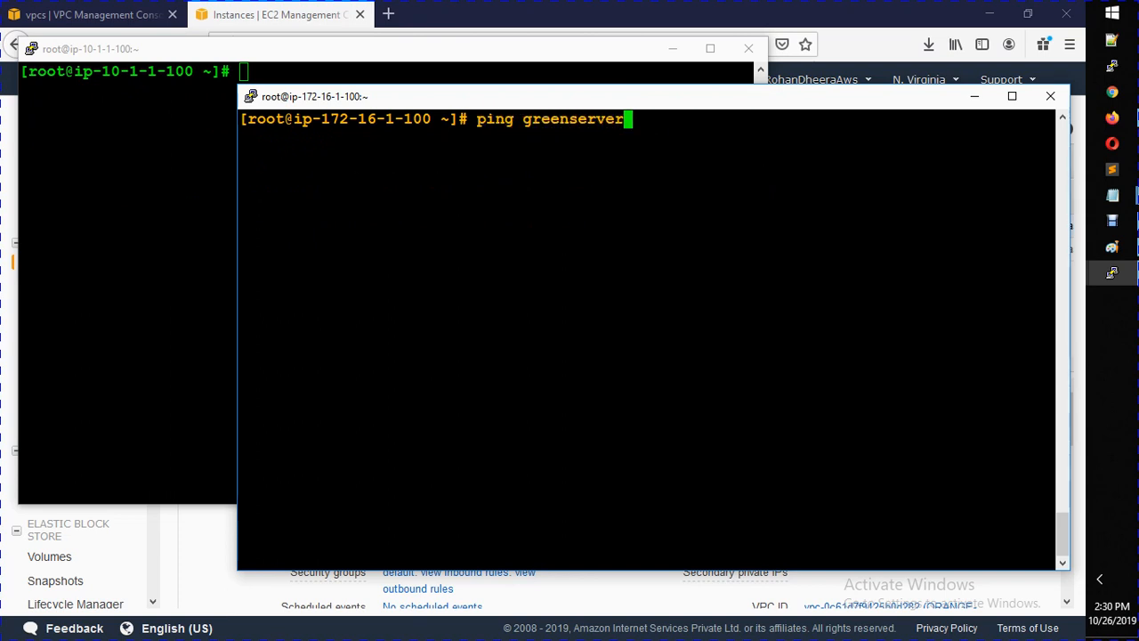
pyautogui.press('Return')
# - Ping orangeserver by hostname from Green-Server and stop the ping after several packets
pyautogui.hotkey('alt', 'Tab')
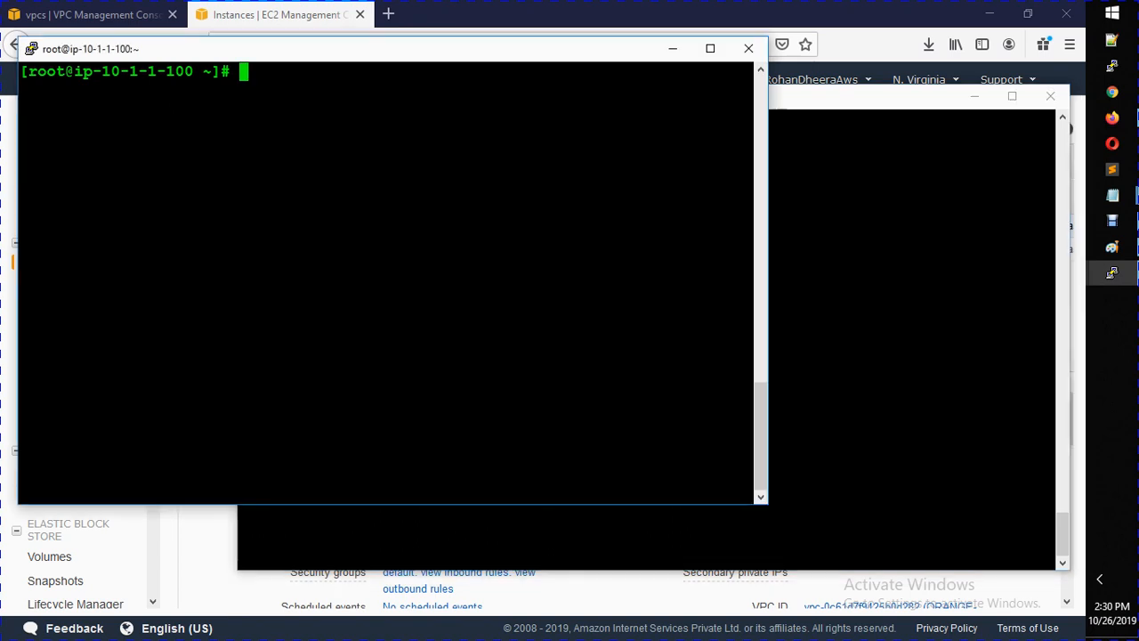
pyautogui.write('ping orang')
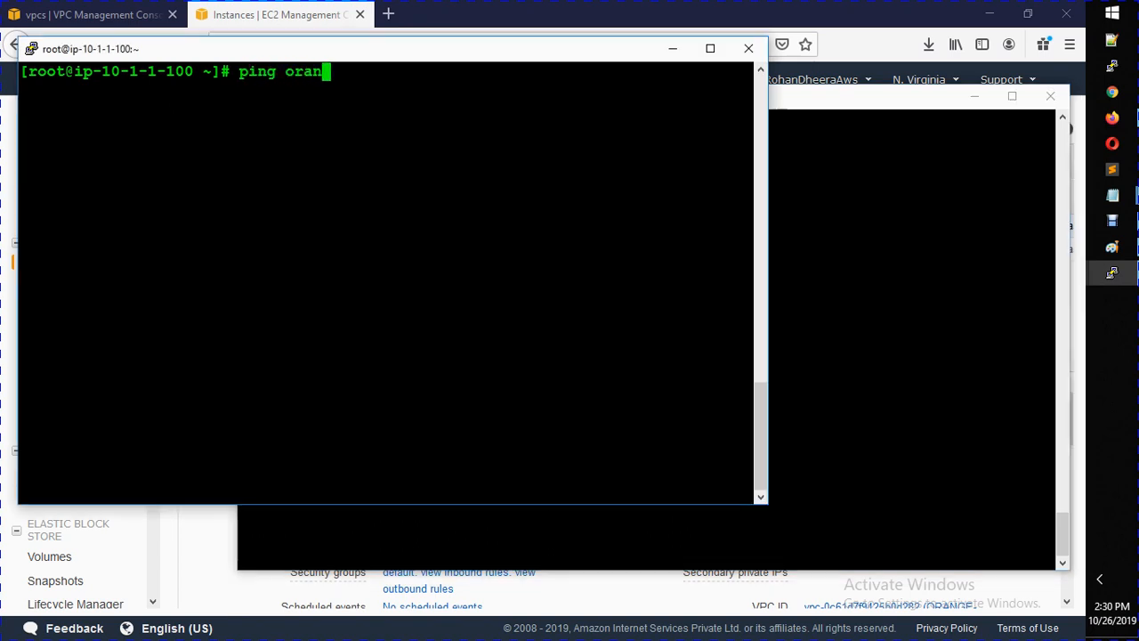
pyautogui.press('BackSpace')
pyautogui.write('e')
pyautogui.press('BackSpace')
pyautogui.write('geserver')
pyautogui.press('Return')
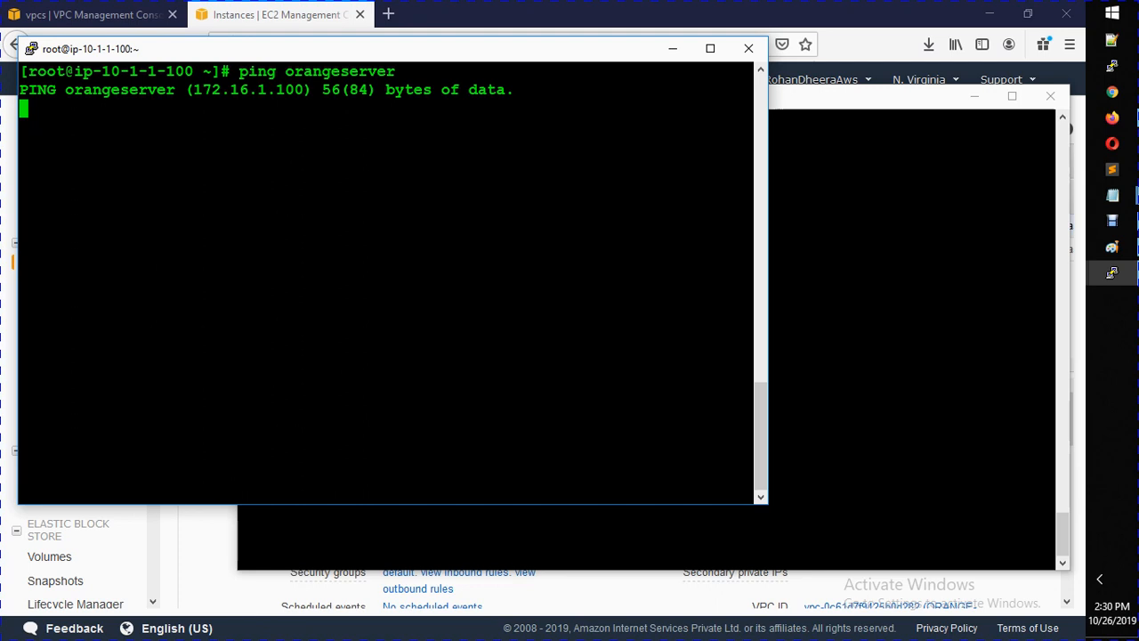
pyautogui.hotkey('ctrl', 'c')
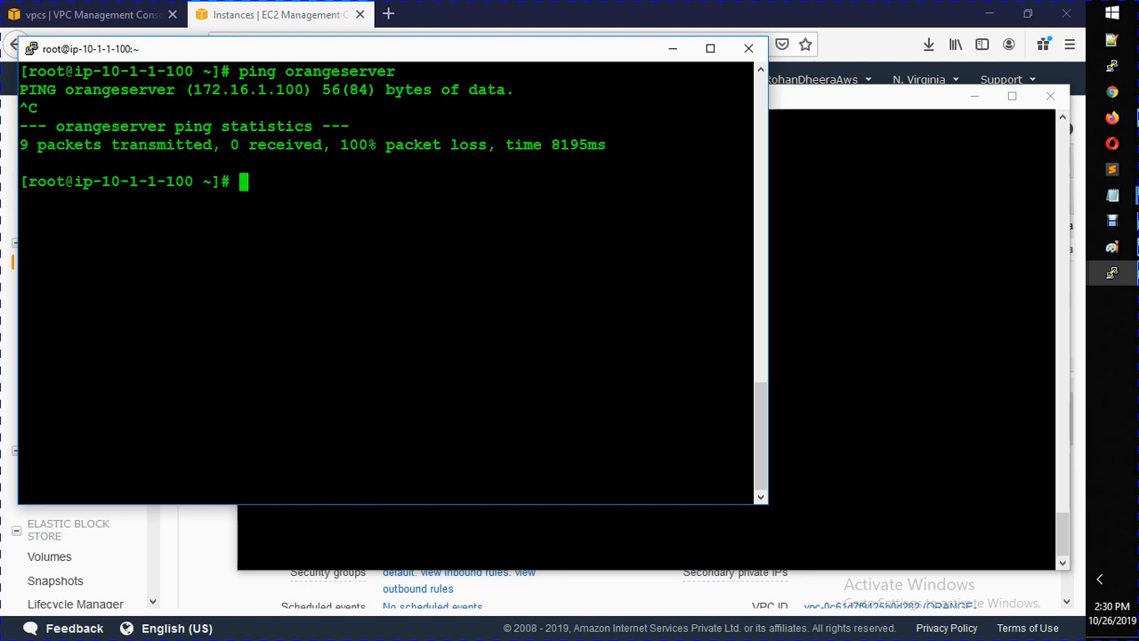
# - Check the uptime on both Green-Server and Orange-Server, stopping Orange-Server's running ping to greenserver first
pyautogui.write('uptime')
pyautogui.press('Return')
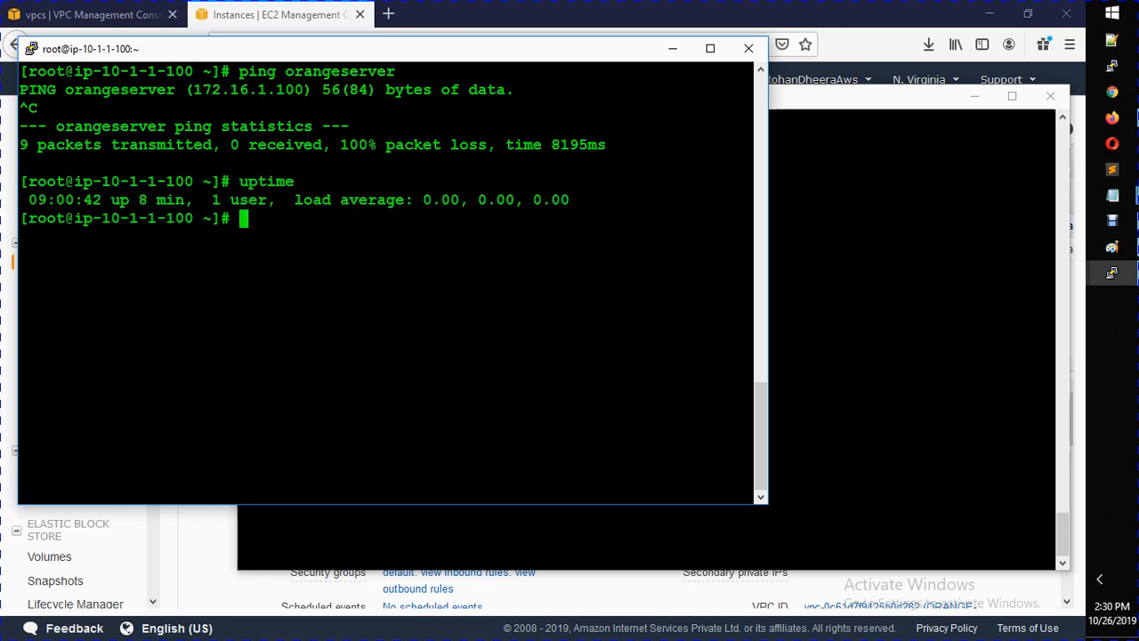
pyautogui.hotkey('alt', 'Tab')
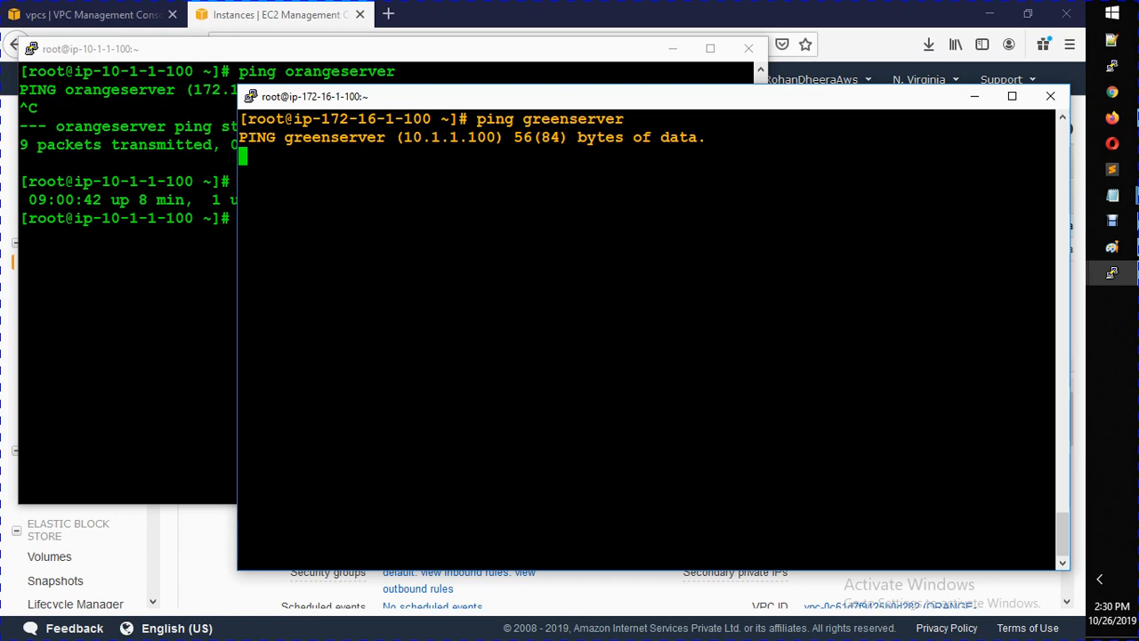
pyautogui.hotkey('ctrl', 'c')
pyautogui.write('uptime')
pyautogui.press('Return')
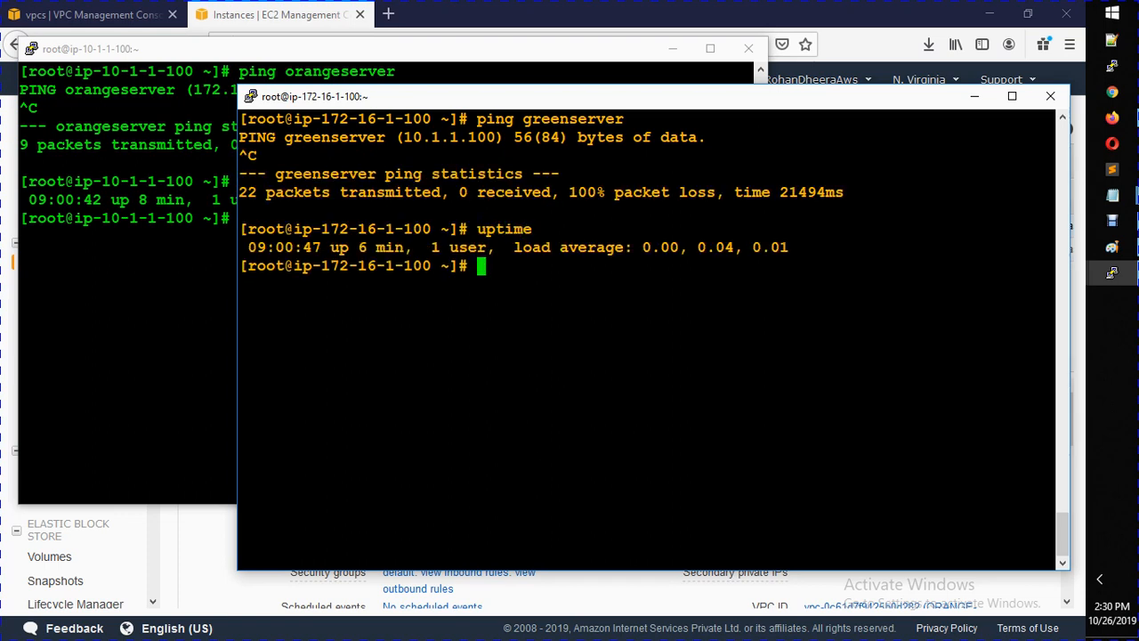
# - Clear the terminal screens of Orange-Server and Green-Server
pyautogui.hotkey('ctrl', 'l')
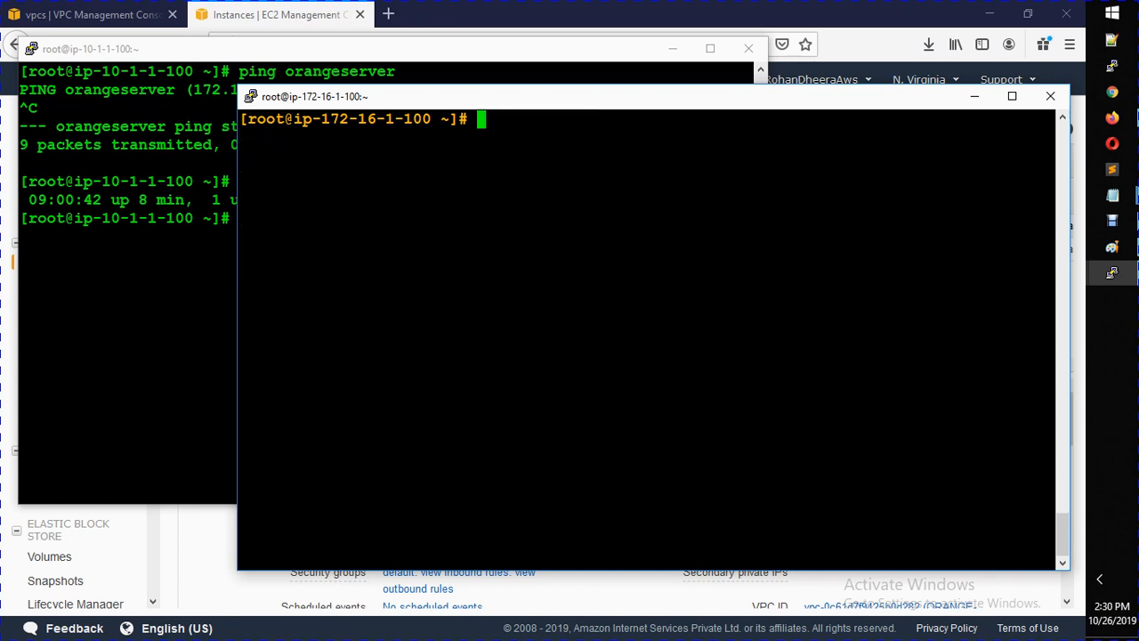
pyautogui.hotkey('alt', 'Tab')
pyautogui.hotkey('ctrl', 'l')
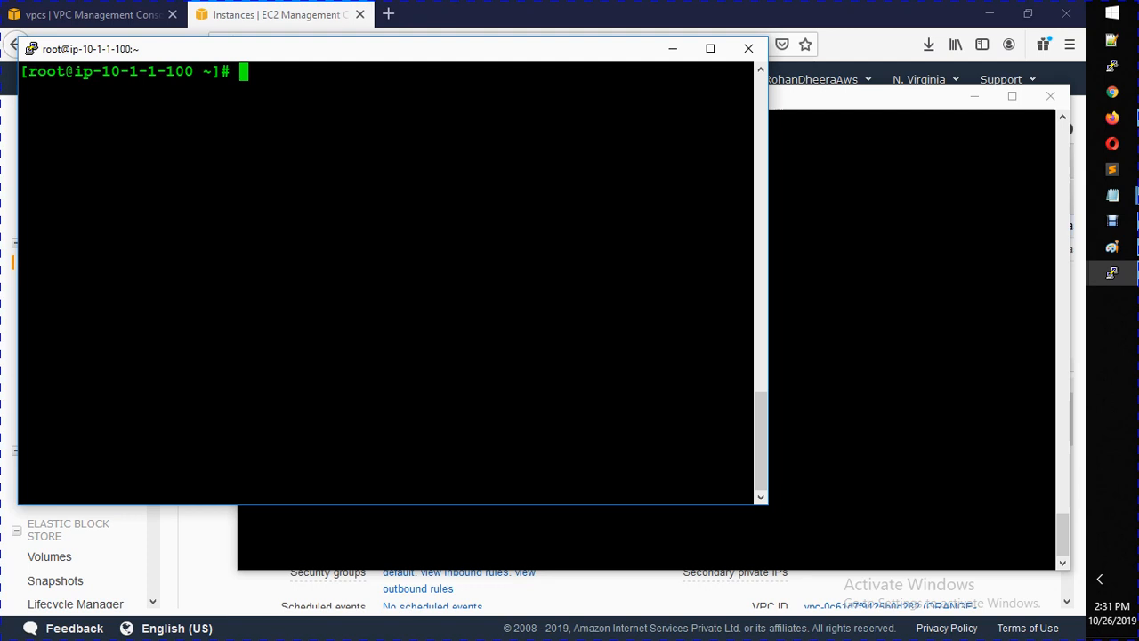
pyautogui.write('~')
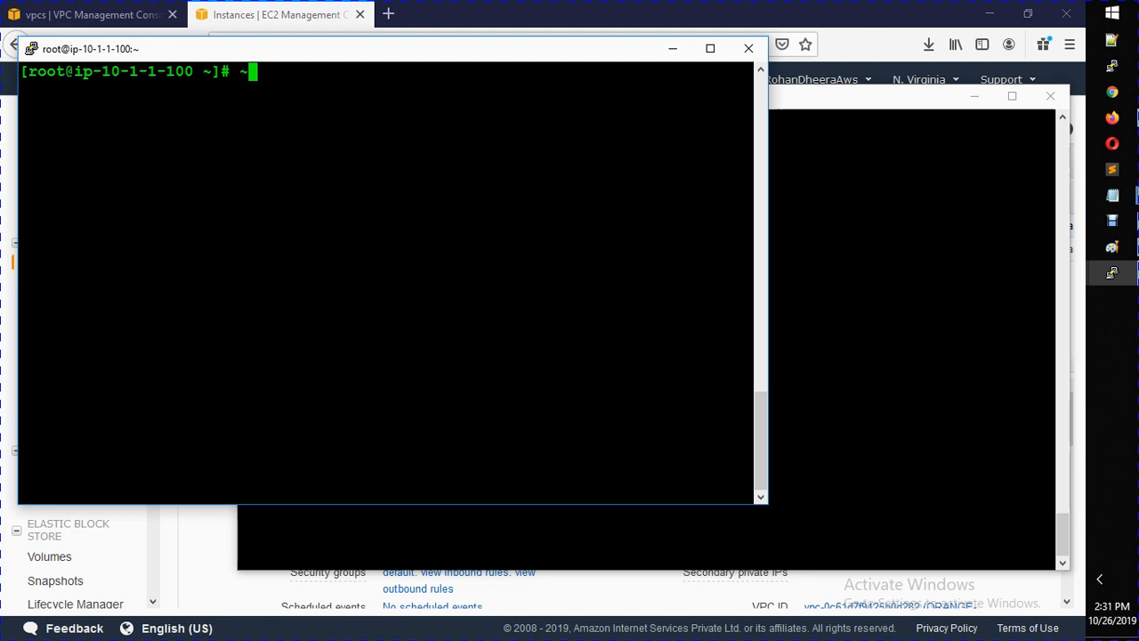